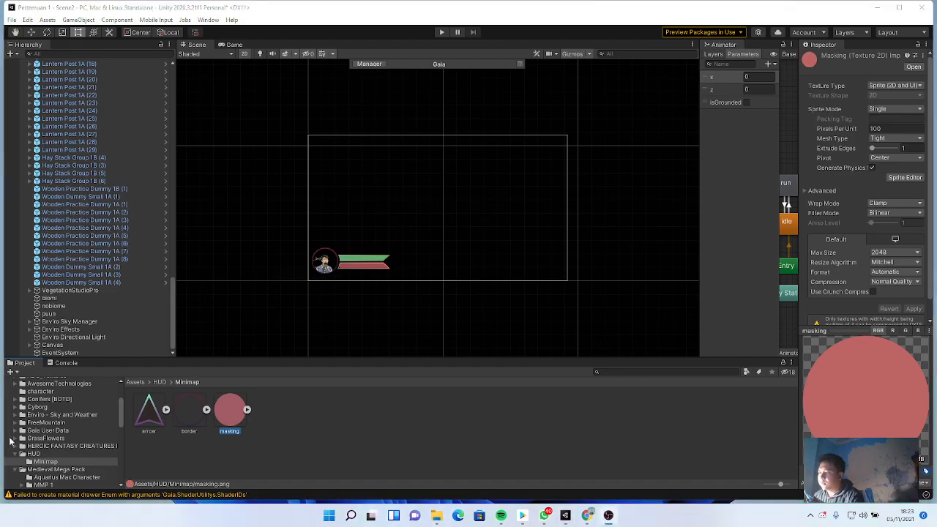
Switch the scene view from 2D to 3D and frame the Player object up close in the village.
click(246, 57)
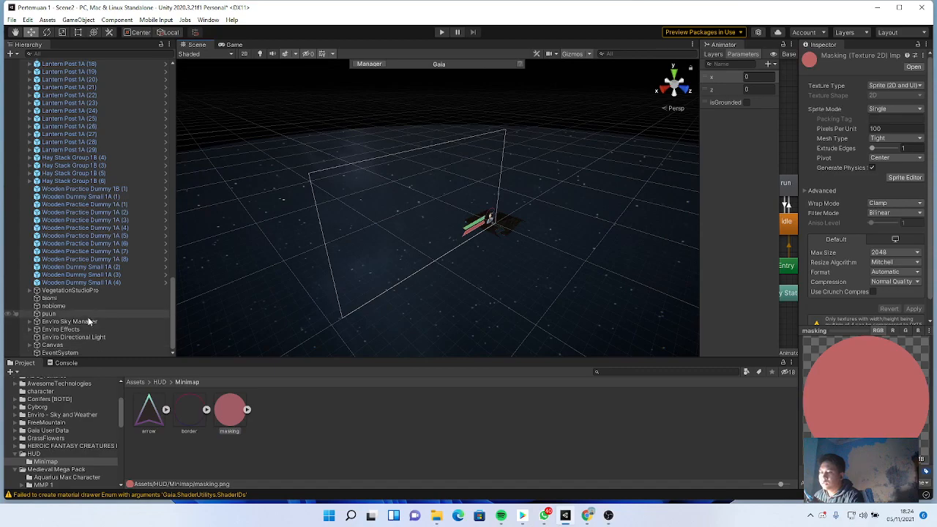
middle_drag(496, 259, 366, 258)
scroll(367, 282, up, 5)
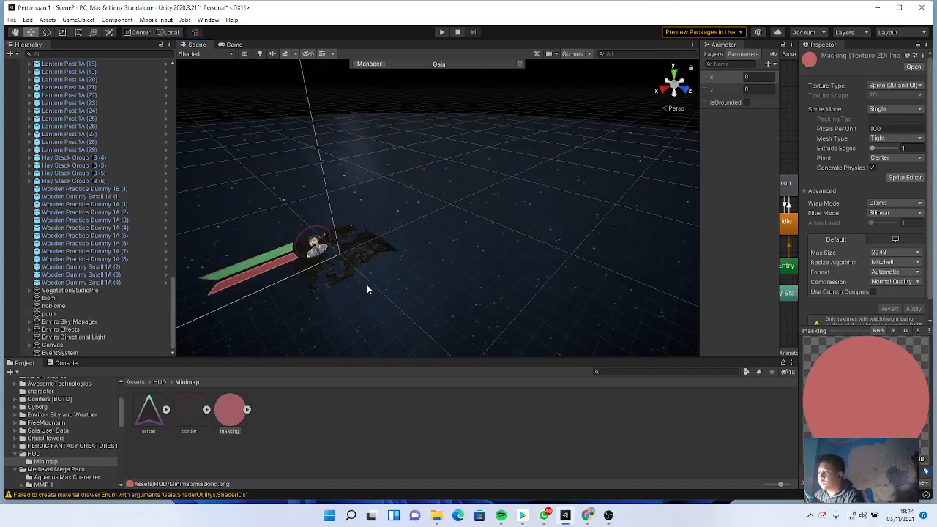
middle_drag(274, 292, 396, 238)
scroll(354, 282, up, 5)
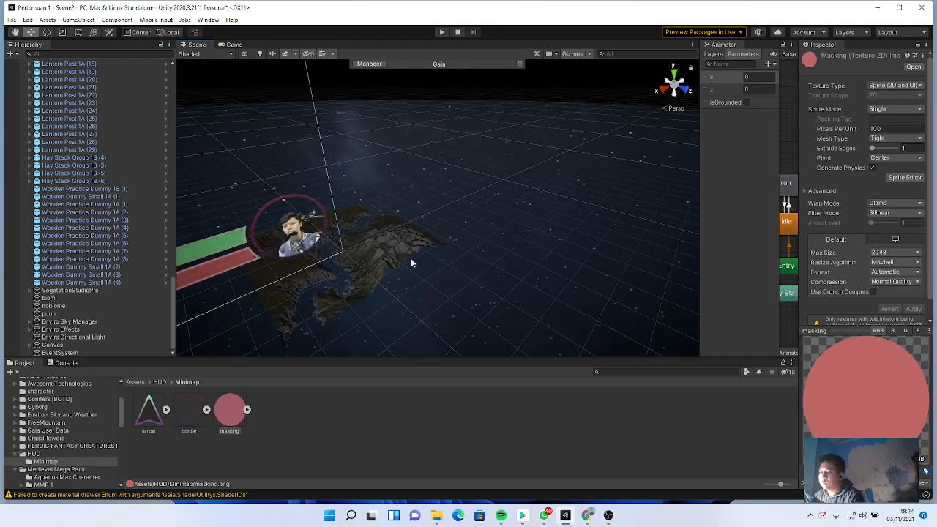
scroll(70, 241, up, 10)
scroll(69, 241, up, 15)
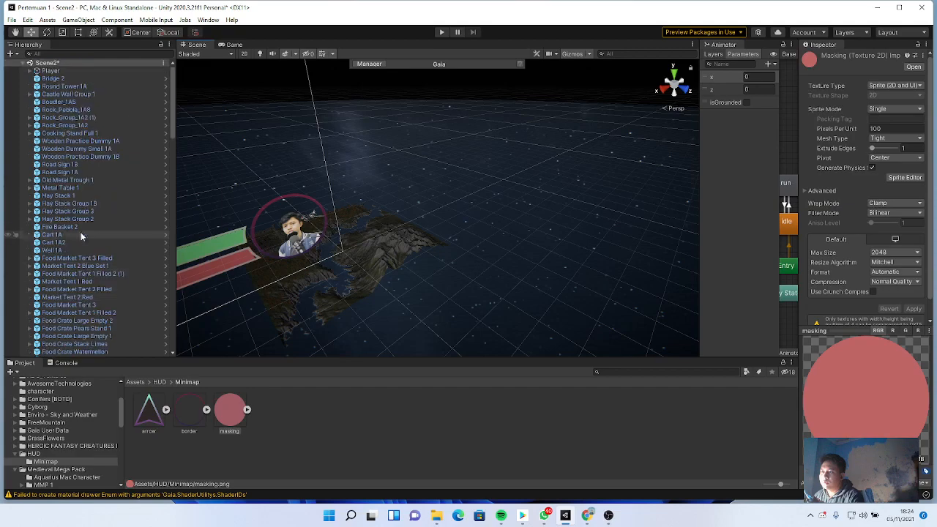
click(74, 76)
double_click(77, 70)
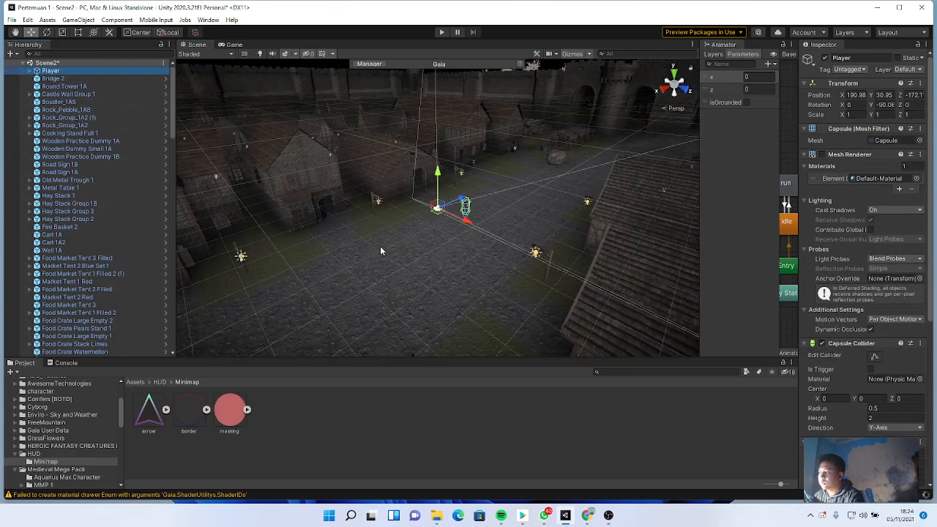
scroll(429, 236, up, 3)
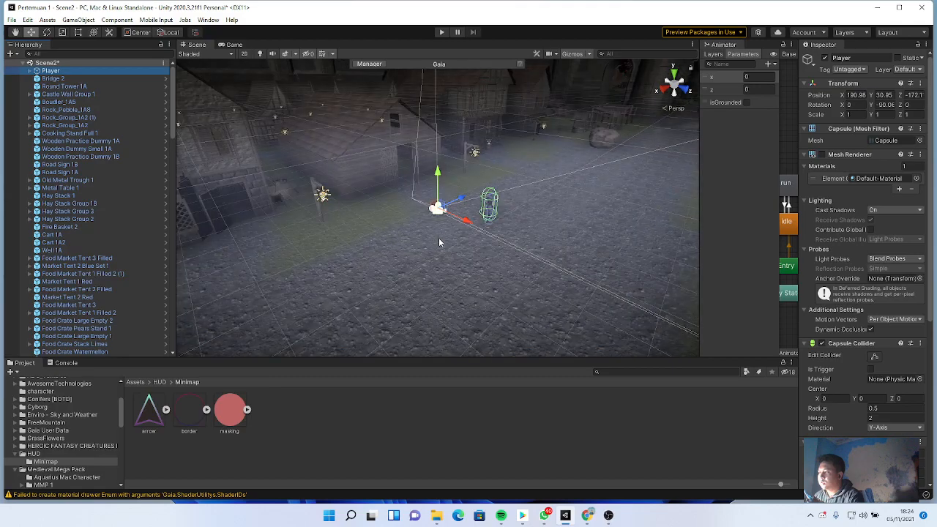
middle_drag(441, 247, 397, 227)
scroll(443, 282, up, 4)
scroll(414, 272, up, 3)
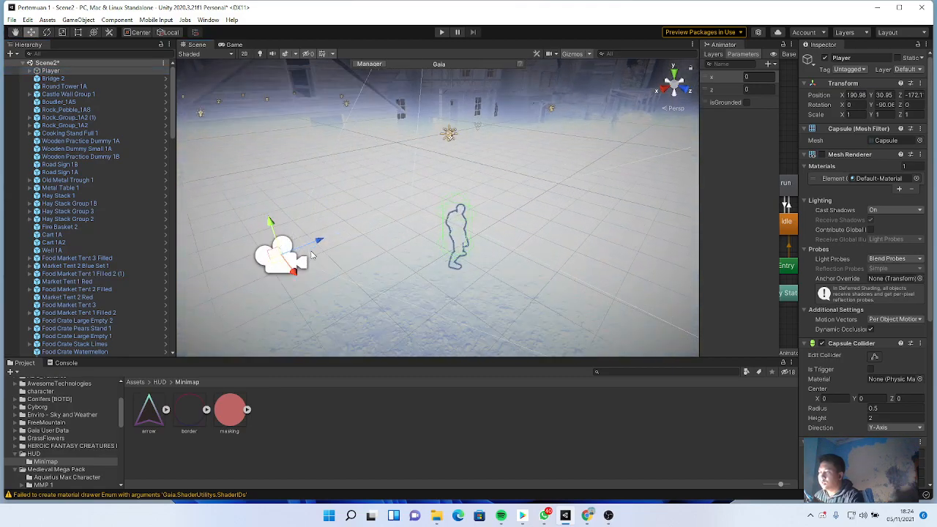
Add a new camera to the scene and name it MinimapCamera.
drag(175, 235, 188, 237)
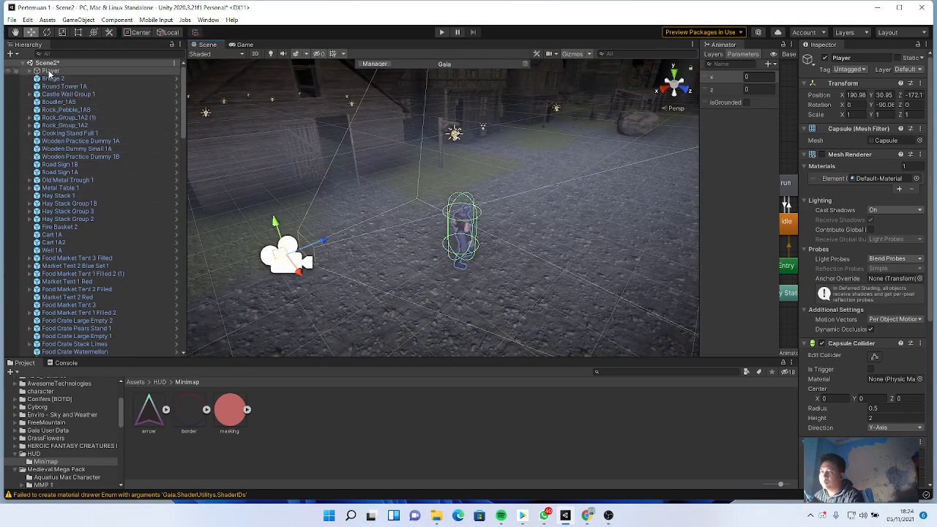
click(11, 57)
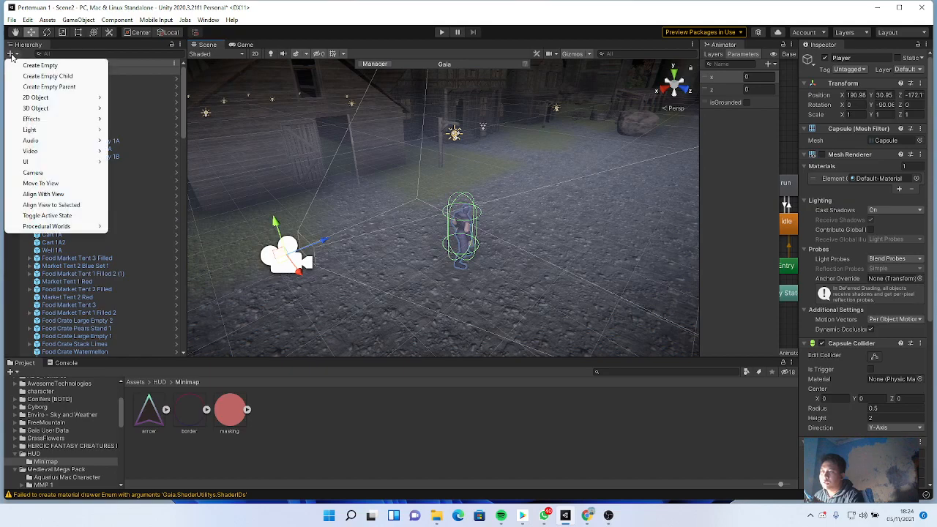
click(63, 176)
text(Minimap)
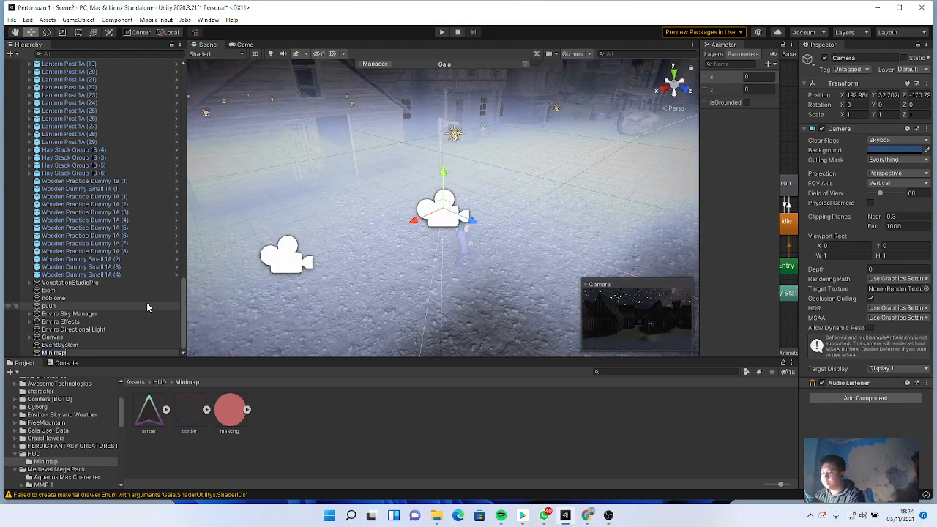
text(Camera)
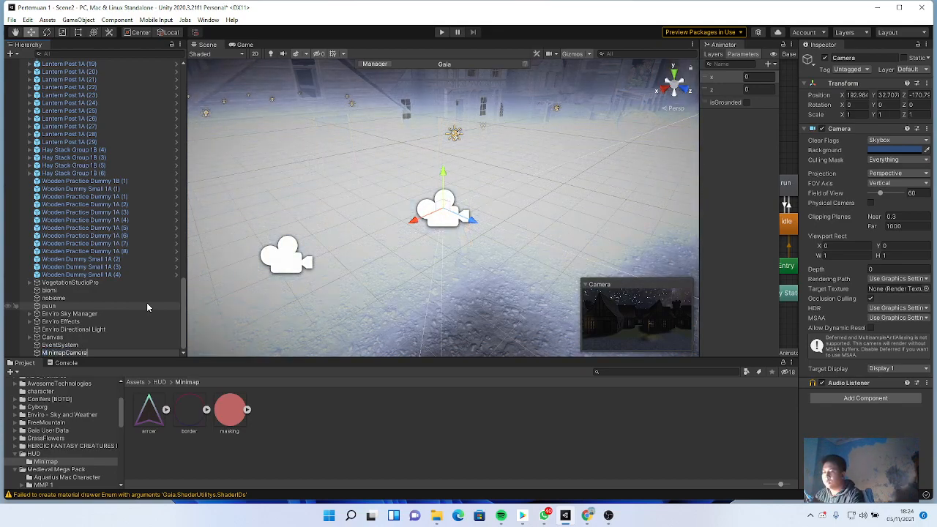
key(Return)
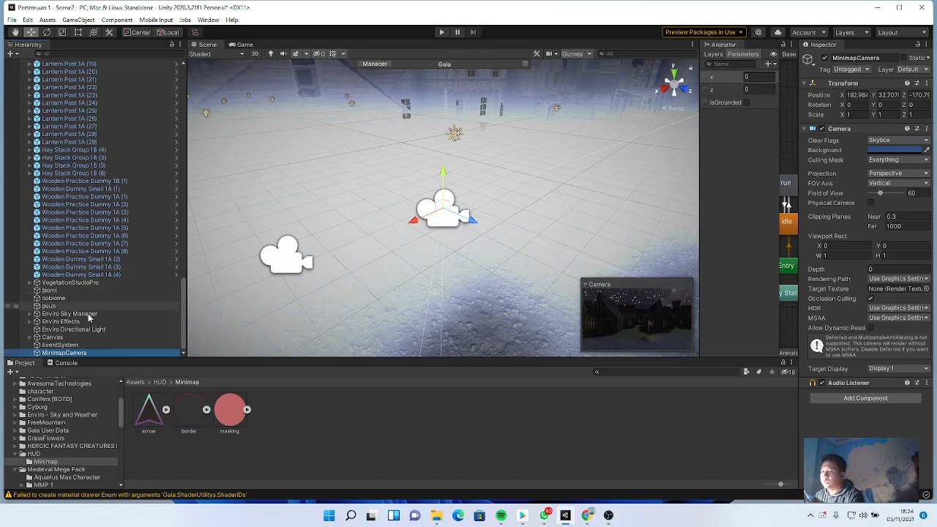
Raise the MinimapCamera to a Y position of about 33.448 and shift it along X to about 193.8.
double_click(58, 354)
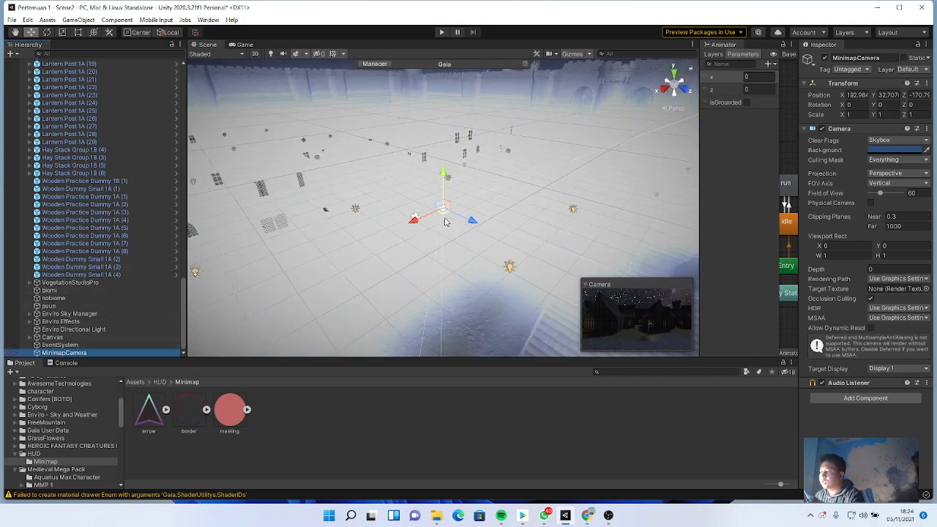
scroll(445, 222, up, 10)
scroll(434, 228, down, 5)
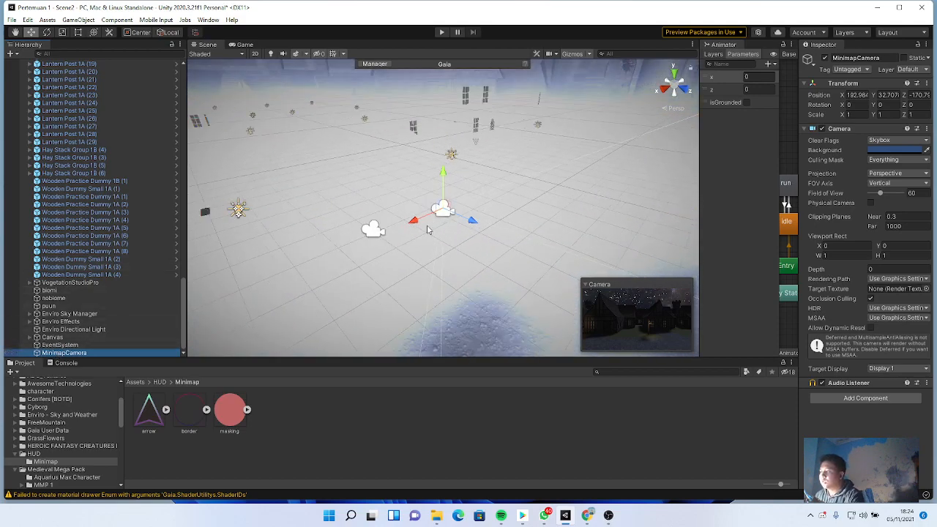
scroll(434, 228, up, 2)
scroll(445, 251, up, 2)
scroll(445, 251, down, 2)
scroll(445, 251, up, 2)
drag(444, 182, 444, 112)
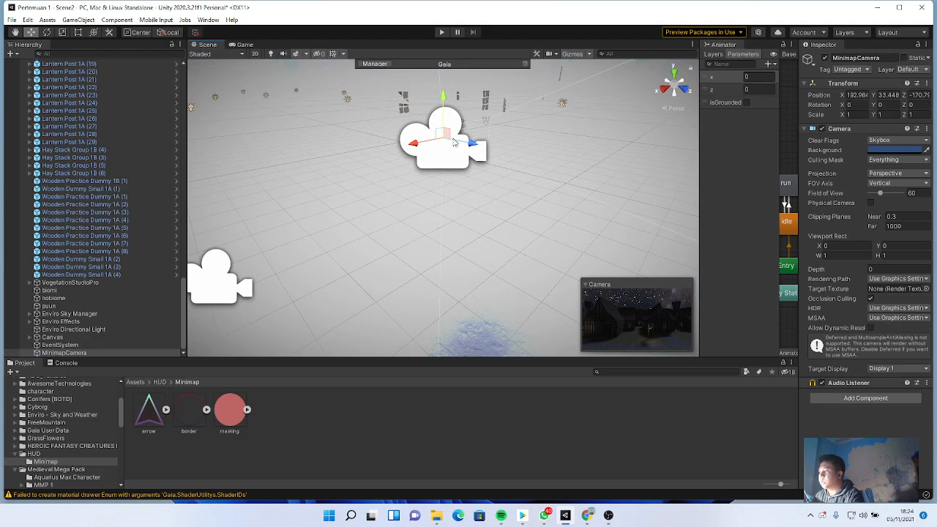
drag(415, 143, 337, 175)
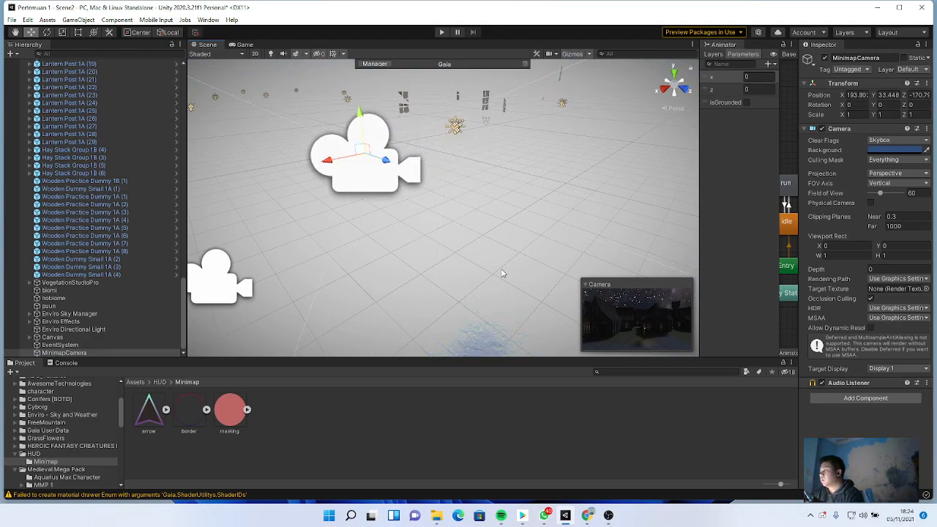
scroll(502, 273, down, 3)
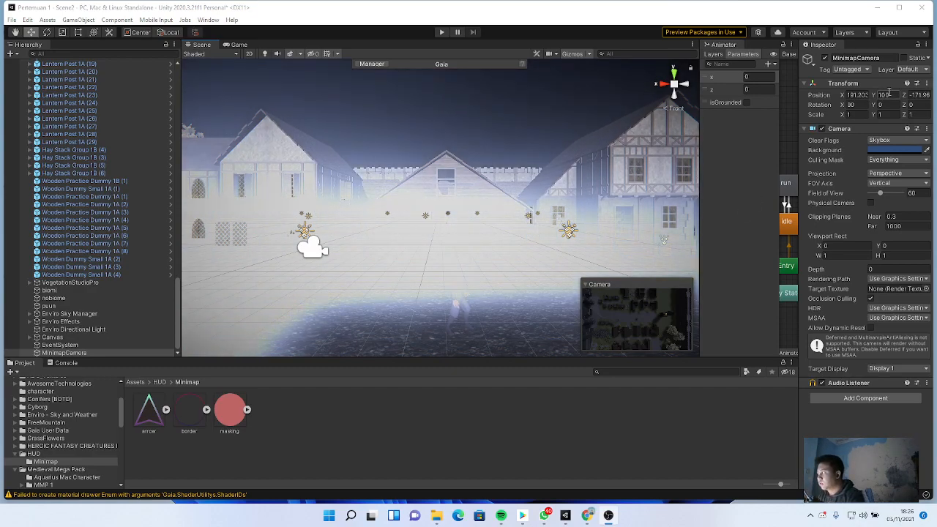
Try a Y position of 150 for the MinimapCamera and set it back to 100.
click(886, 95)
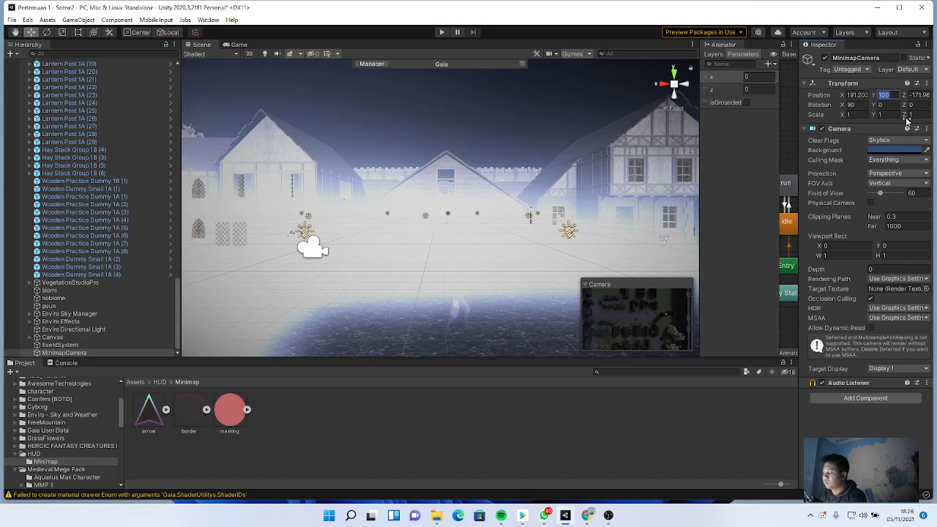
text(150)
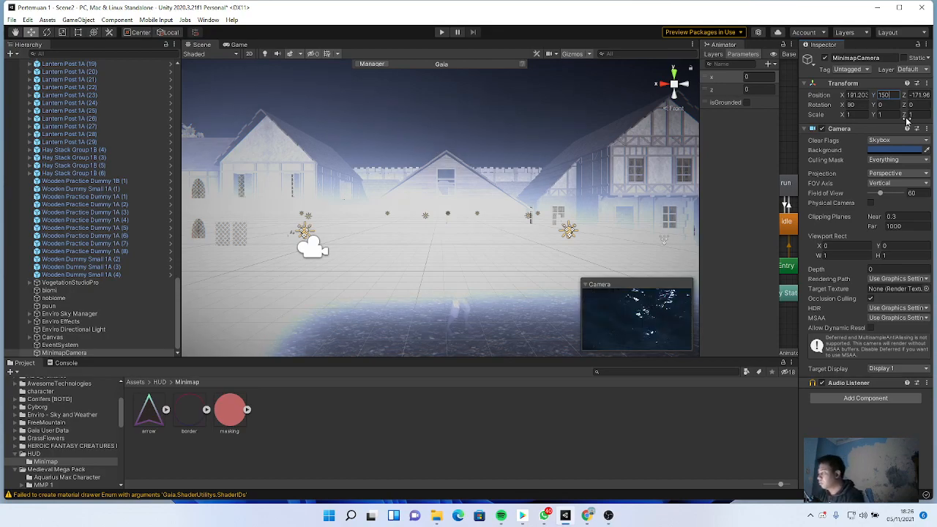
text(0)
key(BackSpace)
key(BackSpace)
key(BackSpace)
text(00)
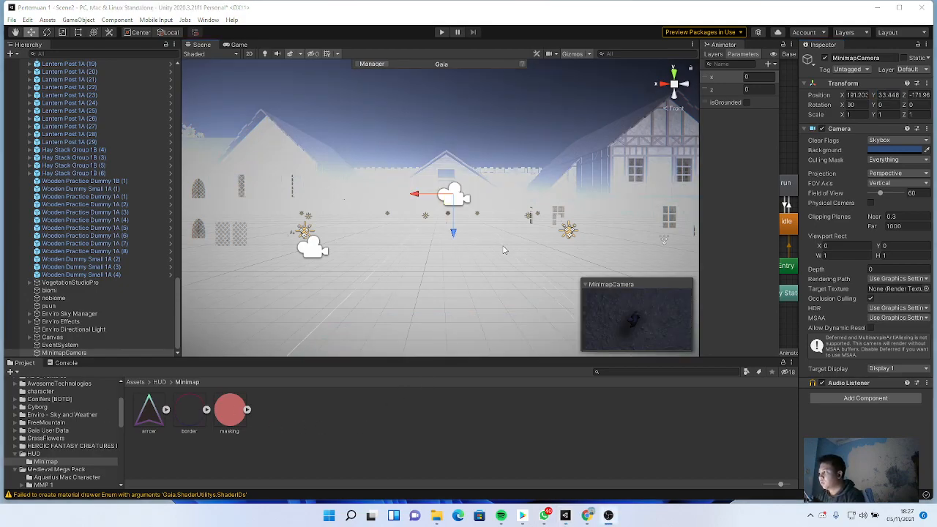
Dock the Animator window beside the Game view and bring the Scene view back to the front.
drag(708, 48, 316, 48)
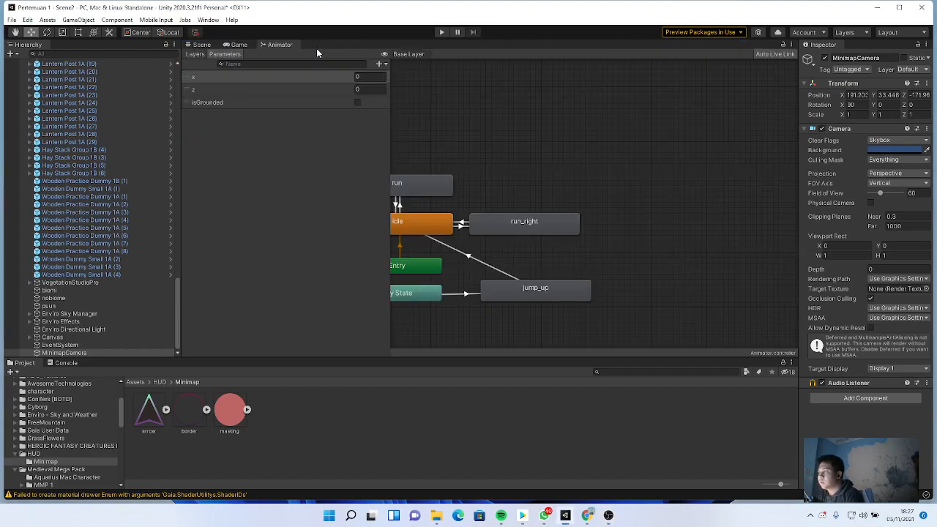
click(200, 46)
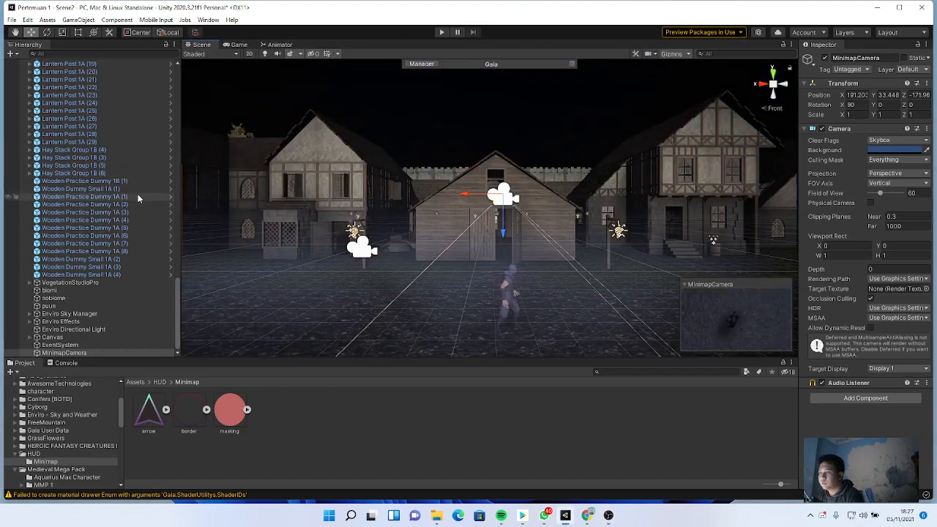
Remove the Audio Listener component from the MinimapCamera.
click(73, 353)
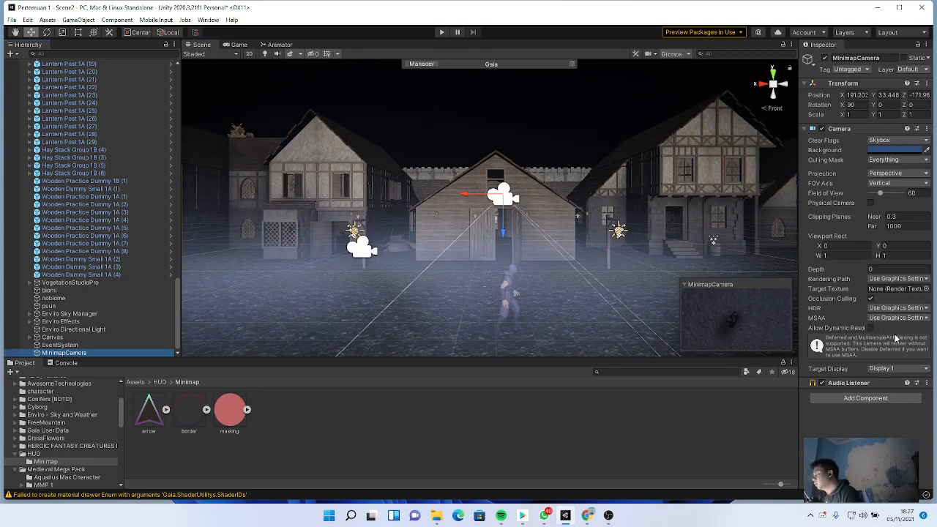
click(927, 383)
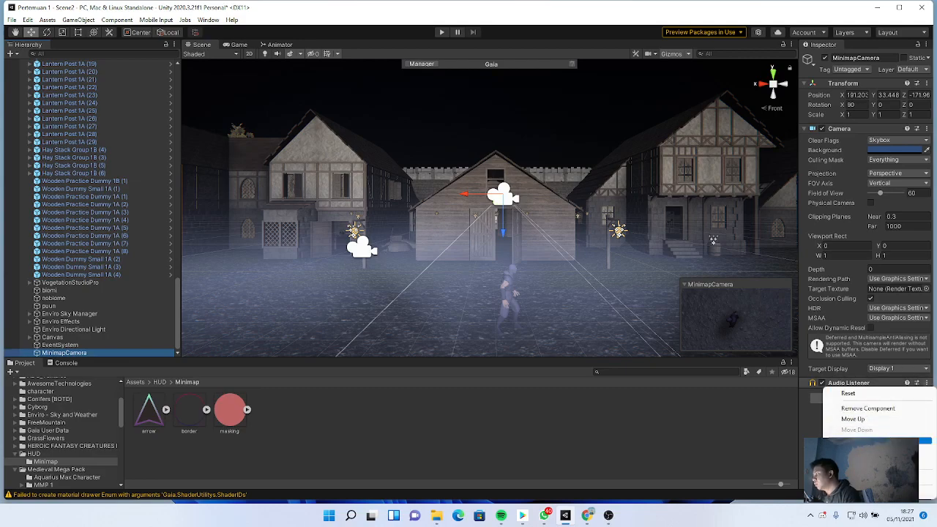
click(862, 409)
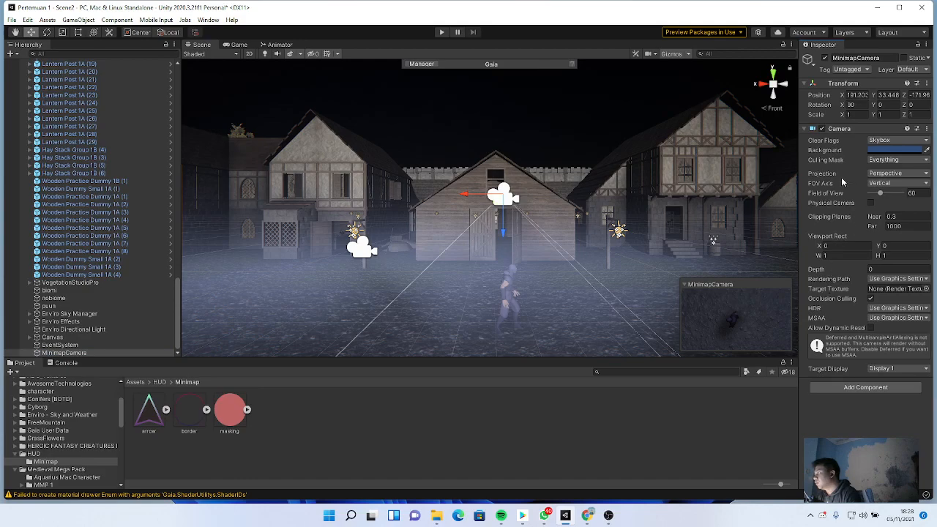
Set the MinimapCamera's projection to Orthographic, with a near clipping plane of about -1.95 and a size of about 13.51.
click(876, 173)
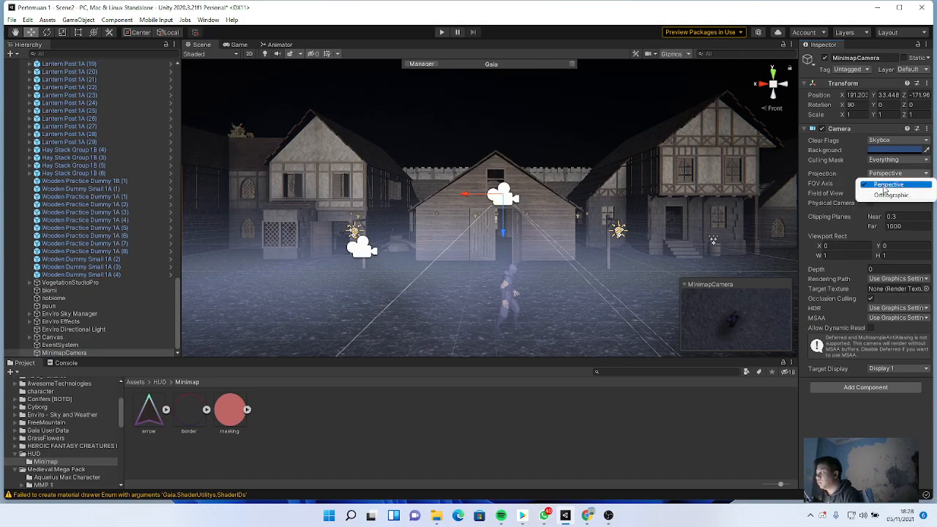
click(895, 196)
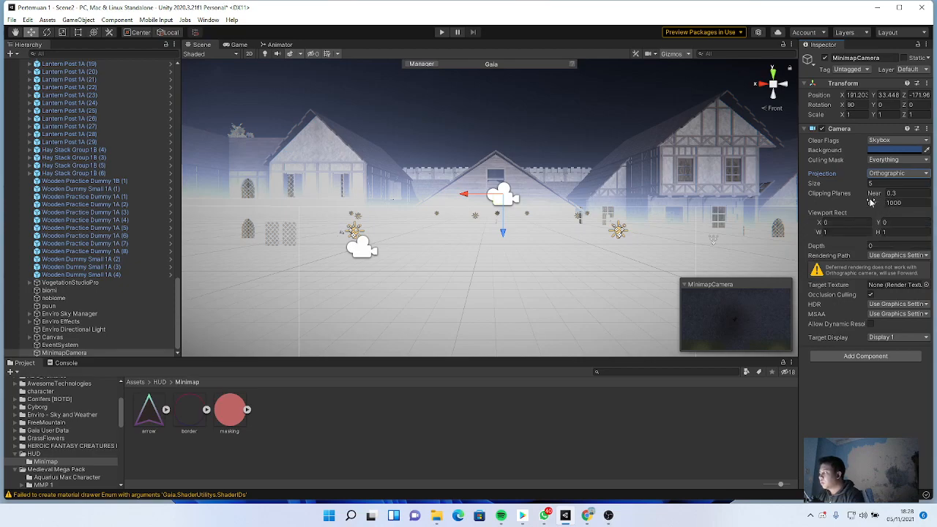
mouse_move(875, 197)
mouse_down()
mouse_move(815, 192)
mouse_move(883, 195)
mouse_up()
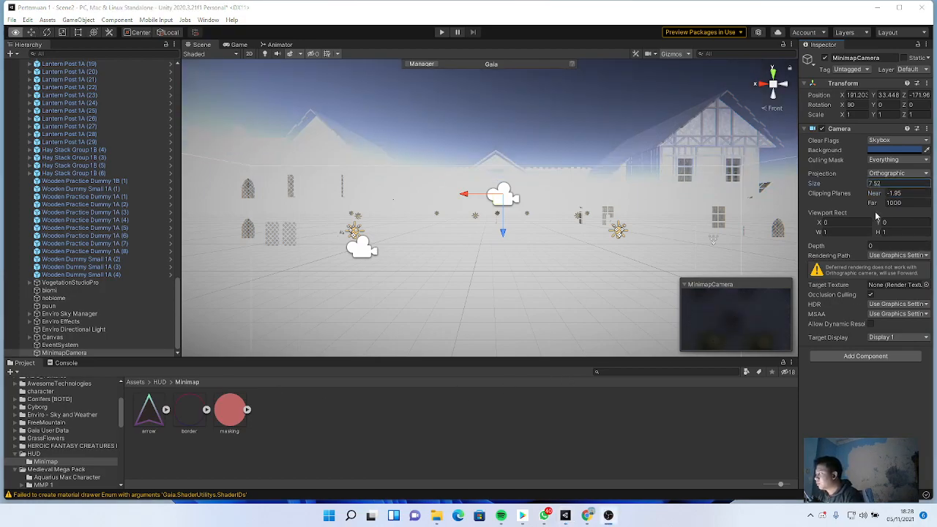
drag(868, 184, 915, 189)
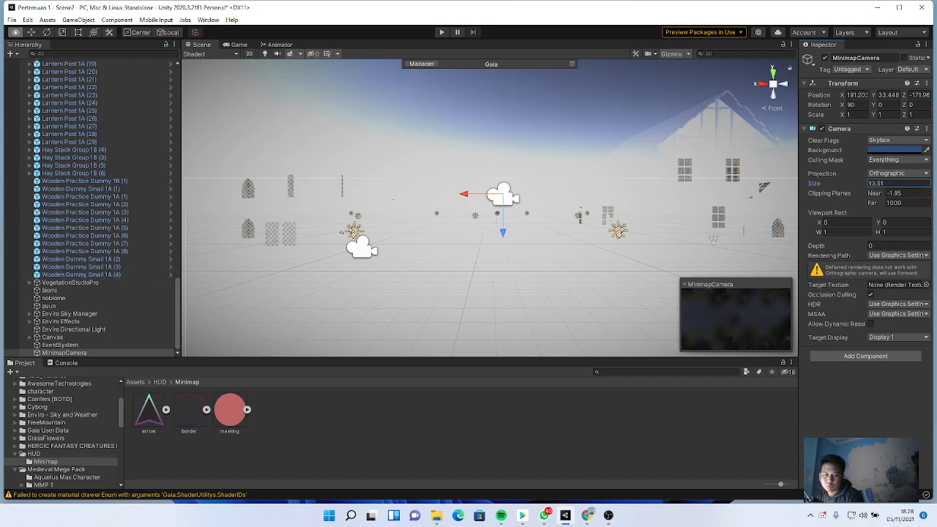
click(609, 516)
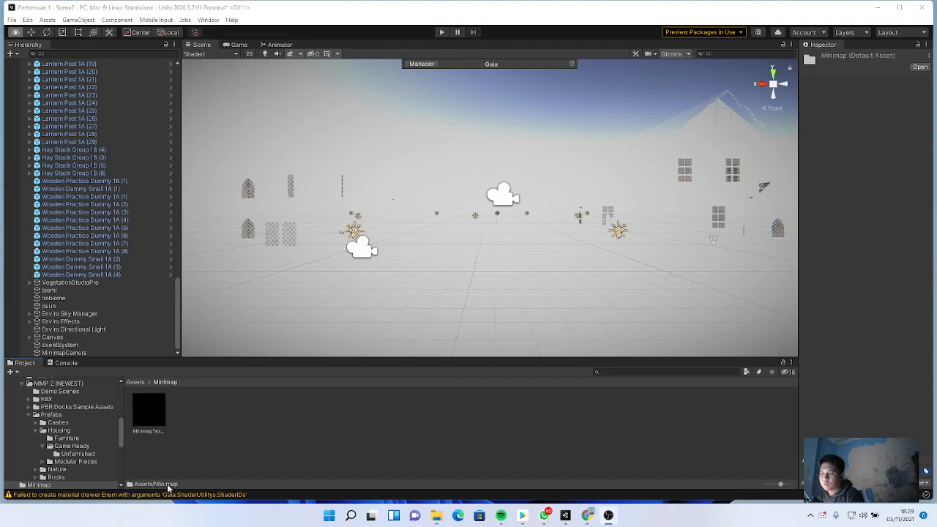
Review the Custom Render Texture creation option in the Minimap folder and the settings of the MinimapTexture asset.
click(181, 416)
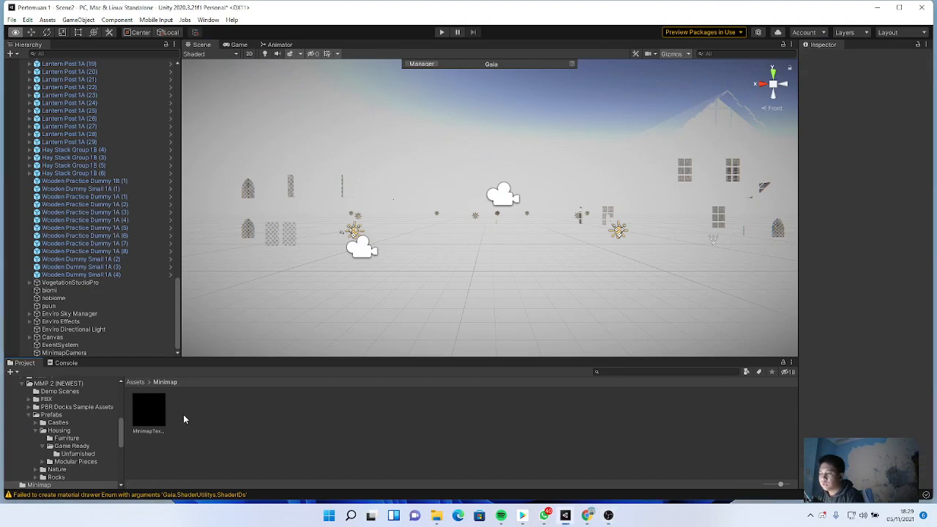
click(142, 384)
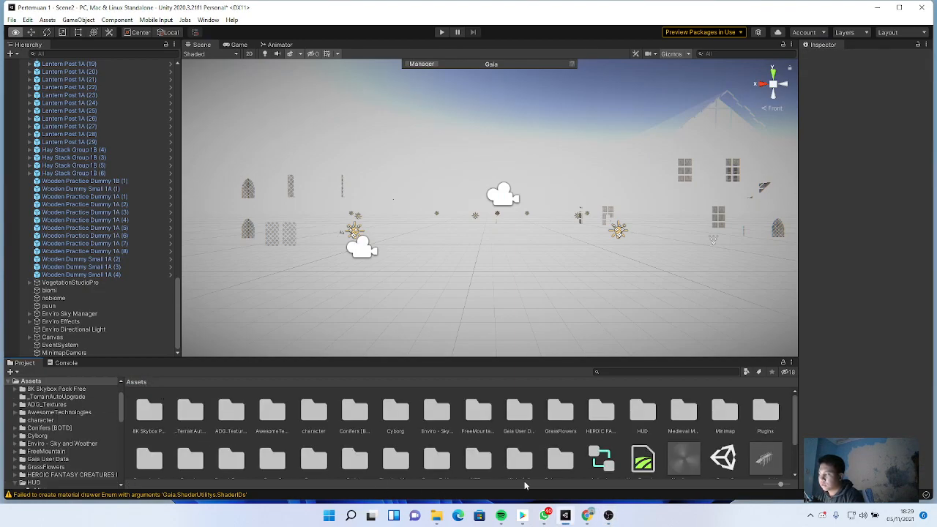
double_click(724, 414)
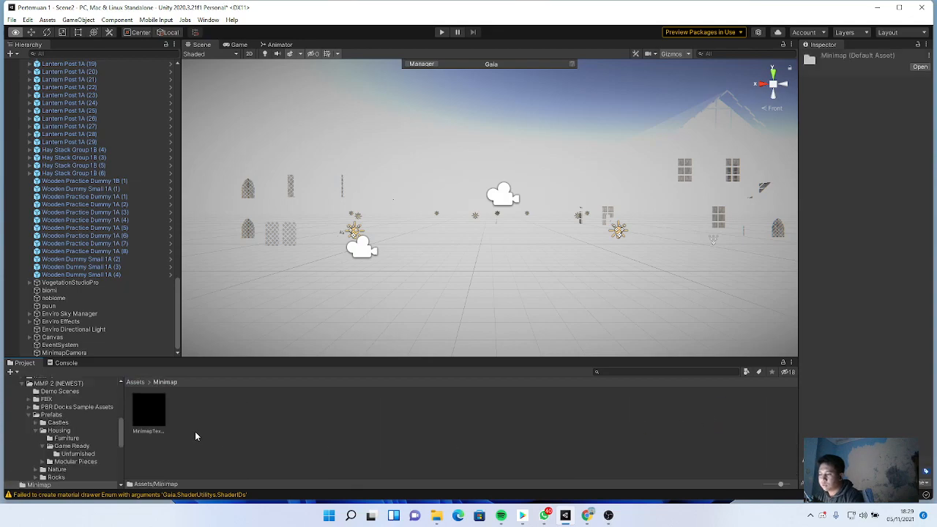
right_click(209, 410)
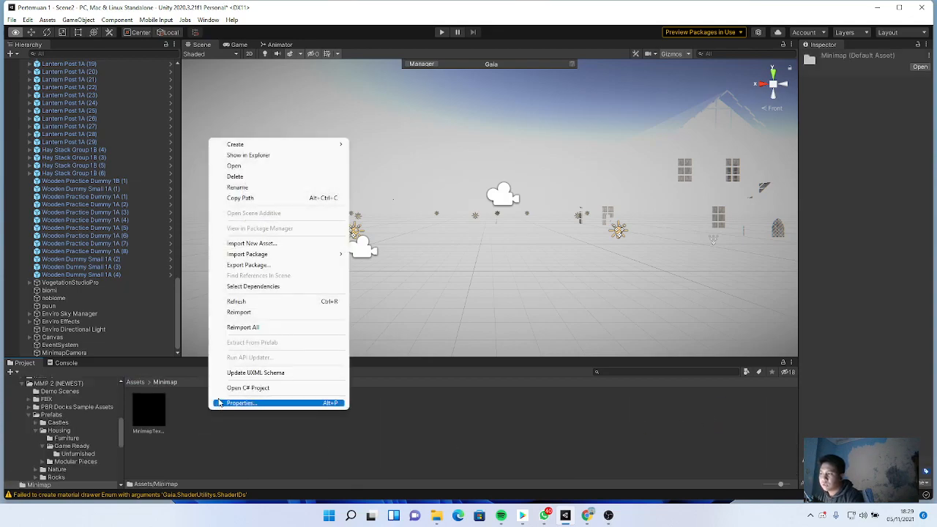
mouse_move(339, 148)
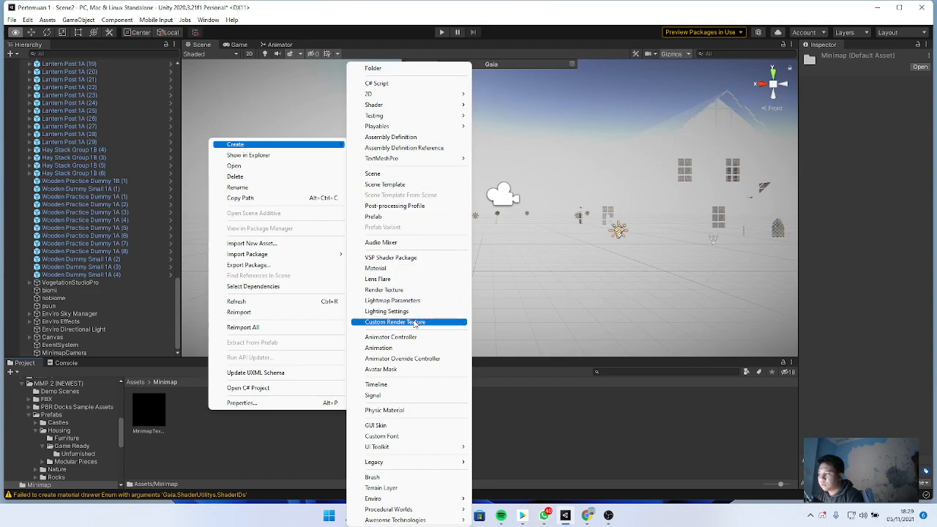
click(285, 427)
click(155, 419)
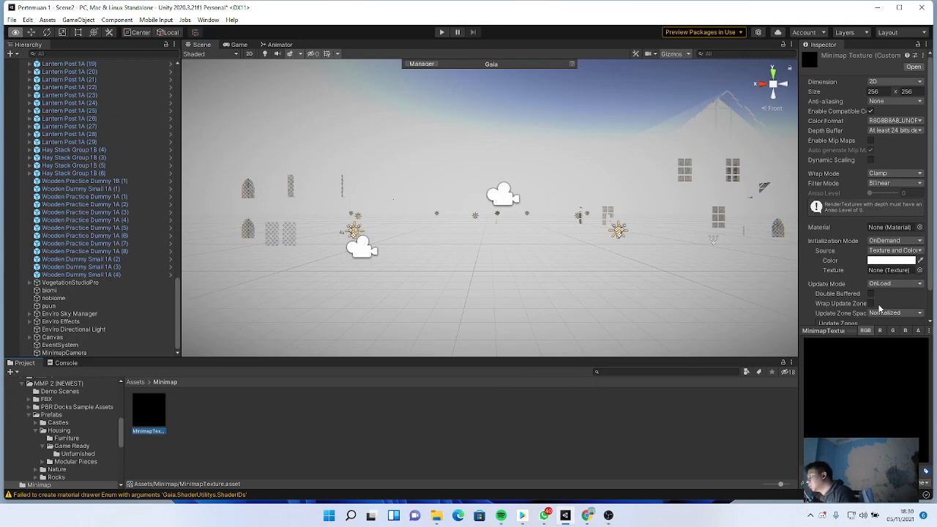
scroll(880, 309, down, 1)
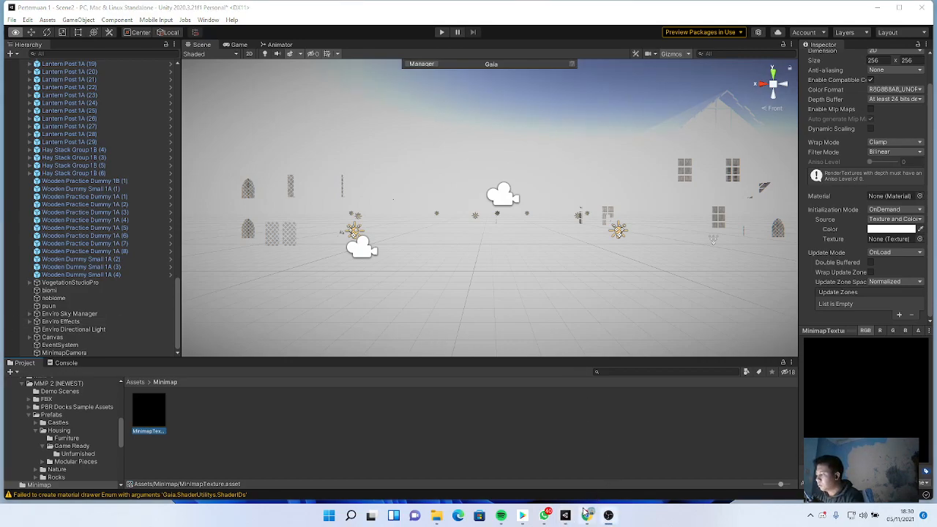
mouse_move(609, 515)
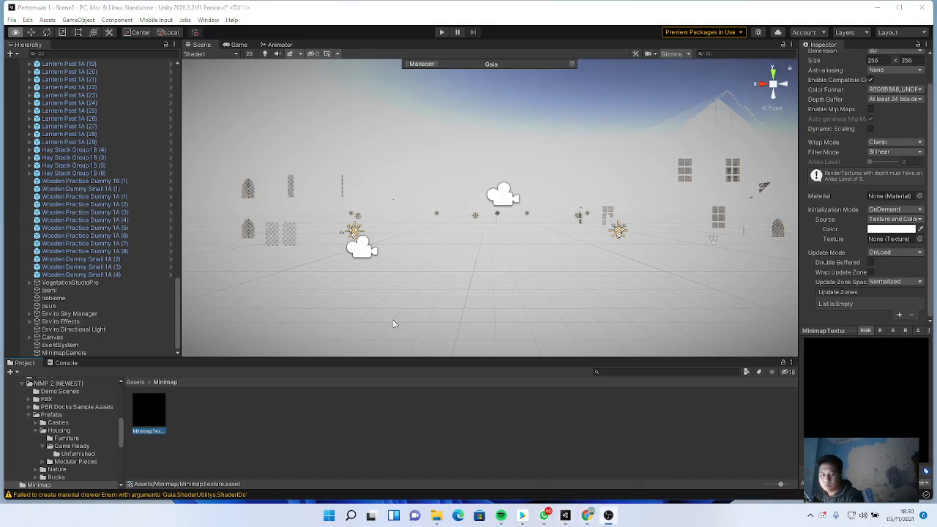
Assign the MinimapTexture asset as the MinimapCamera's target texture.
click(189, 419)
click(159, 419)
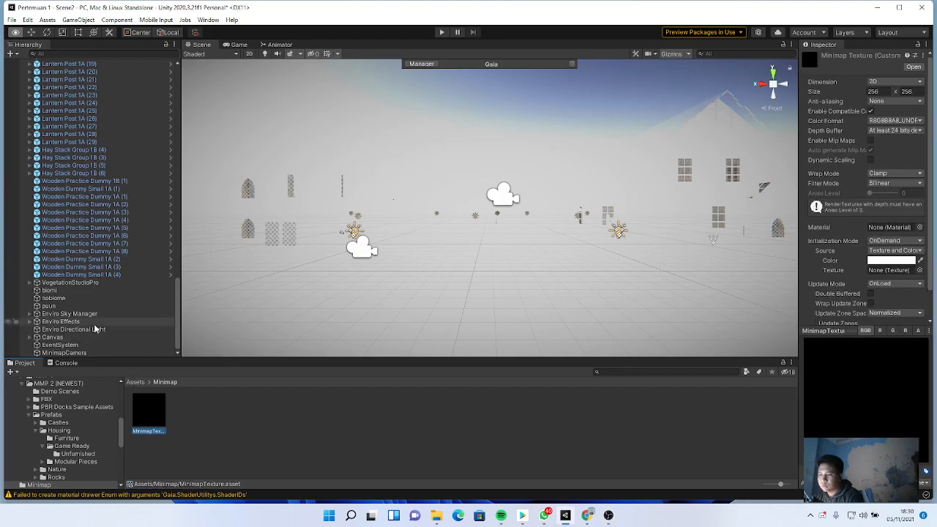
click(82, 354)
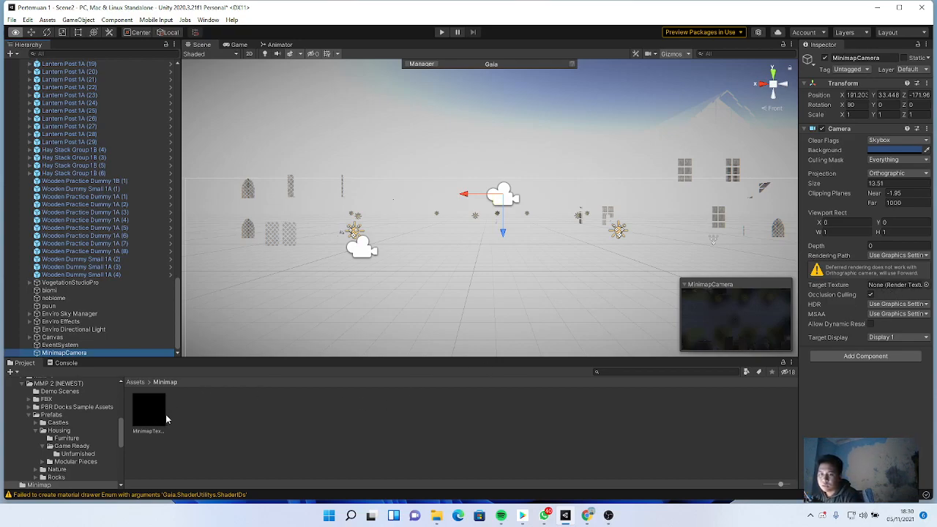
drag(149, 407, 891, 290)
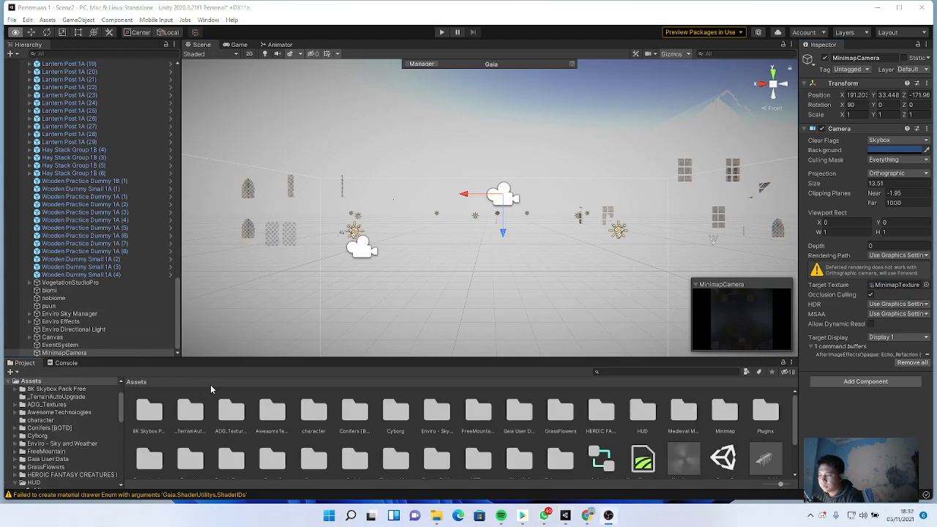
Open the Minimap subfolder inside the HUD assets folder.
scroll(301, 427, down, 3)
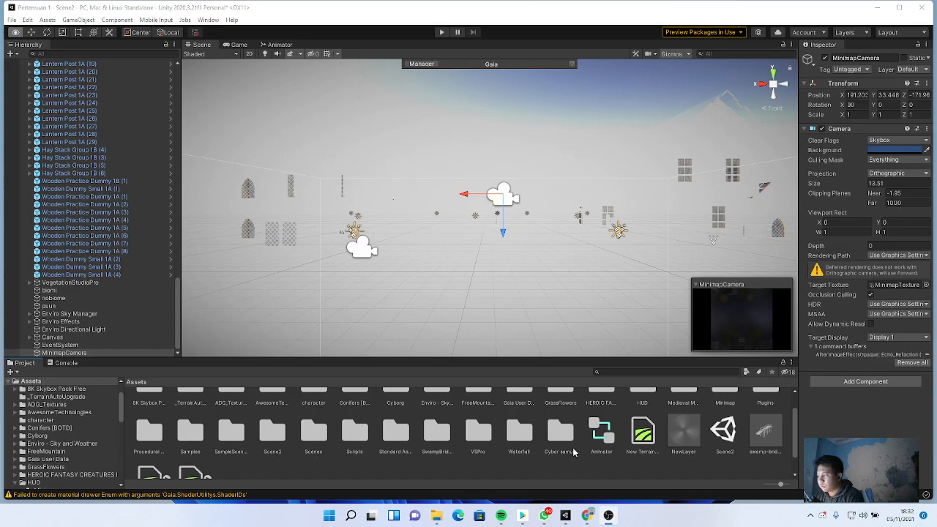
double_click(652, 403)
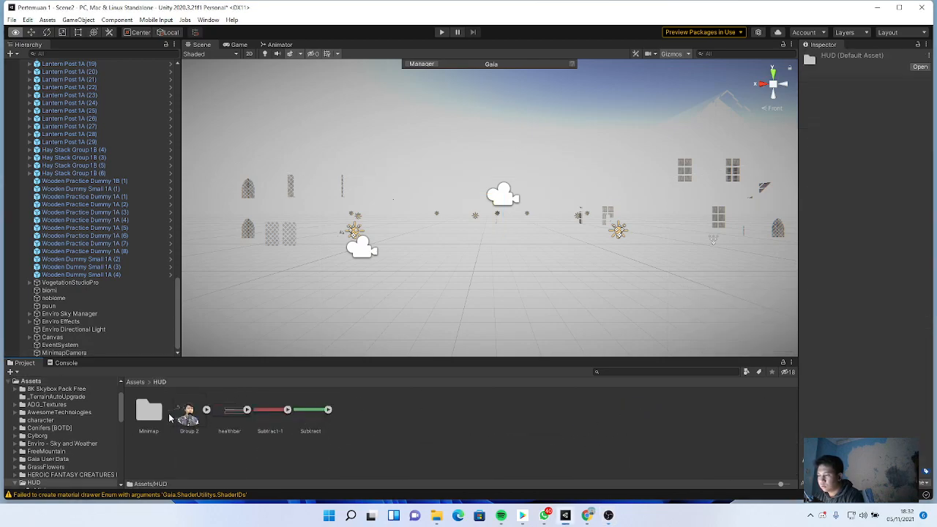
double_click(154, 416)
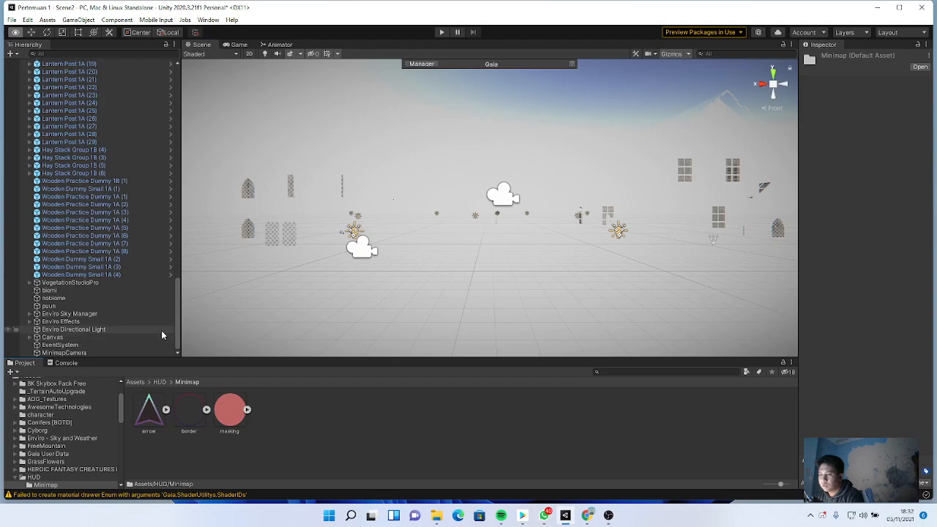
Add a UI Image as a child of the Canvas and name it MinimapMasking.
click(35, 338)
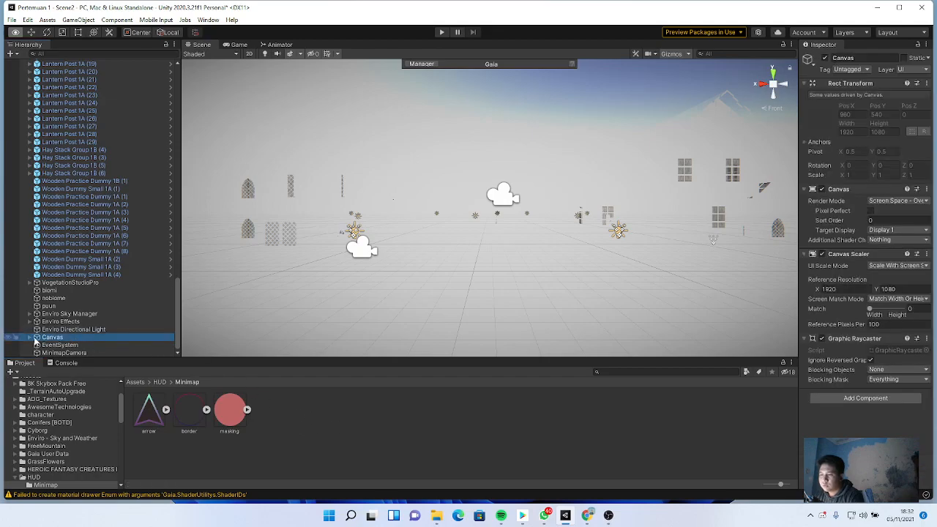
click(30, 337)
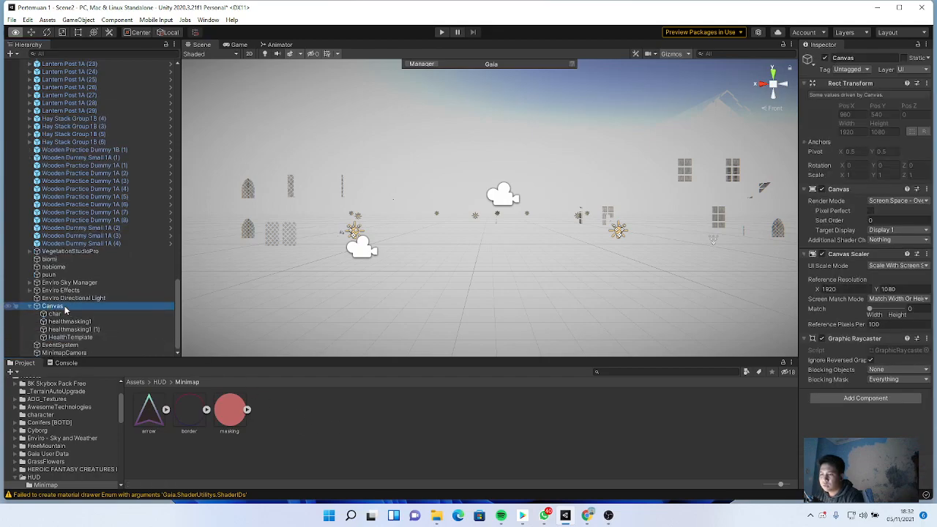
right_click(64, 310)
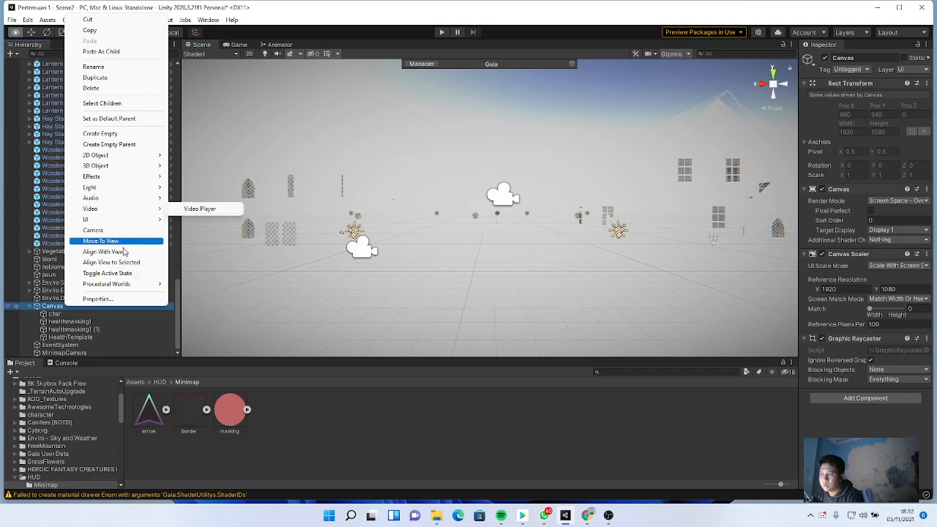
mouse_move(126, 169)
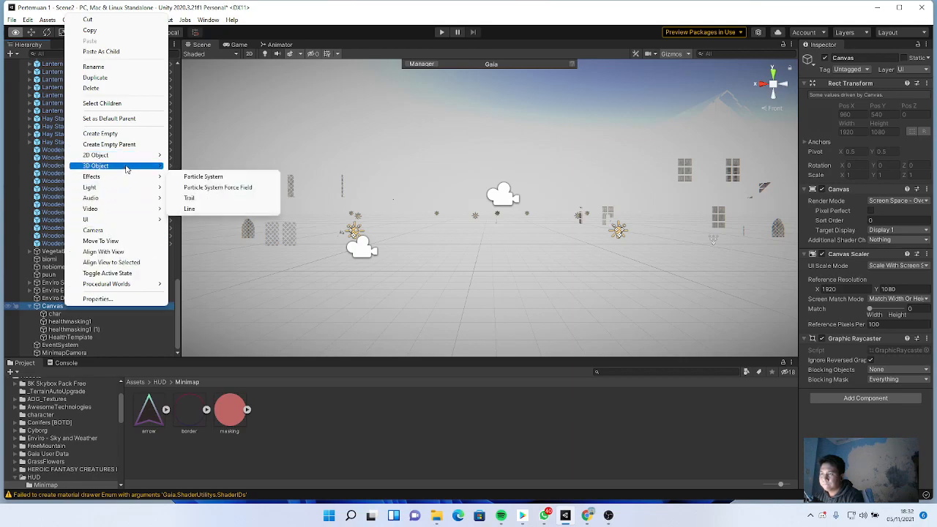
mouse_move(122, 219)
click(223, 241)
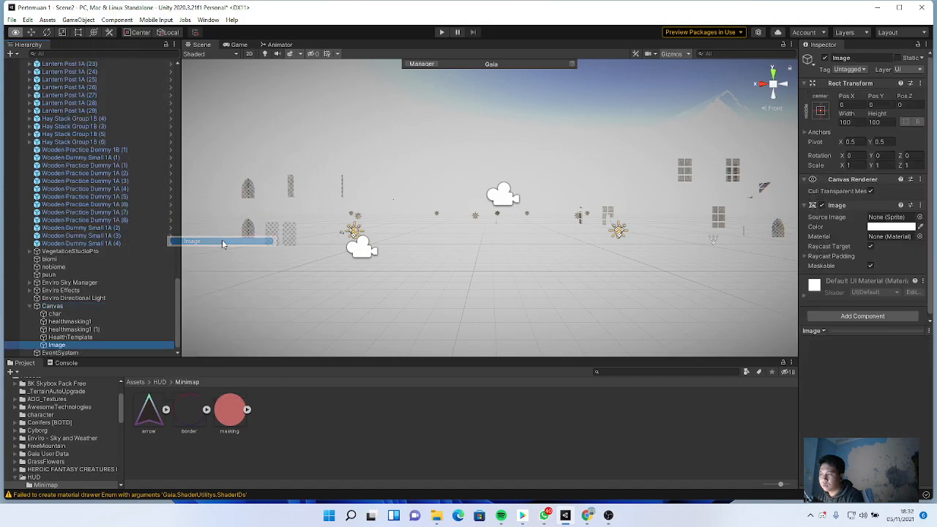
click(66, 346)
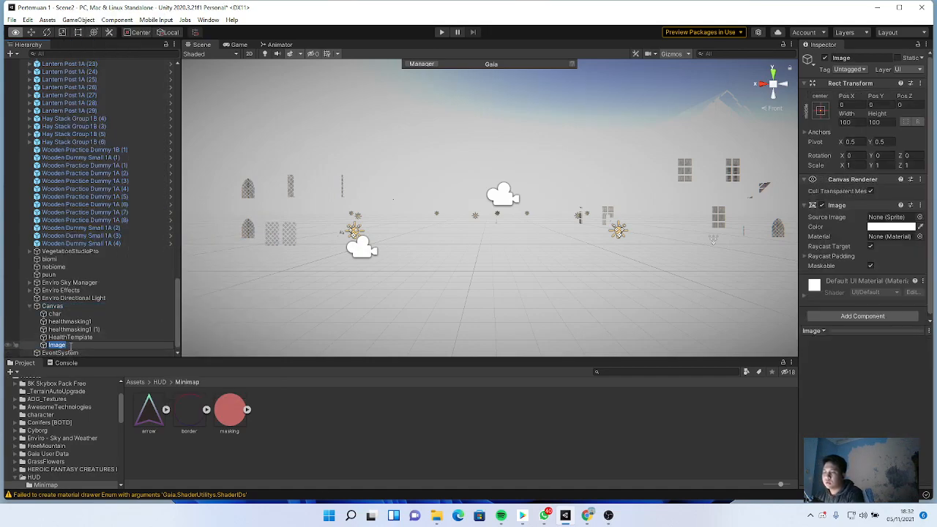
text(Mi)
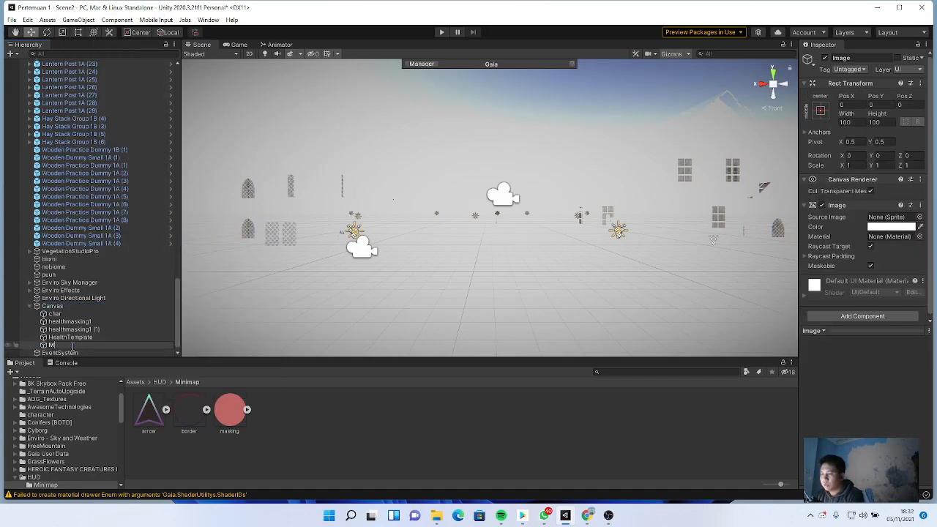
text(nimapMasking)
key(Return)
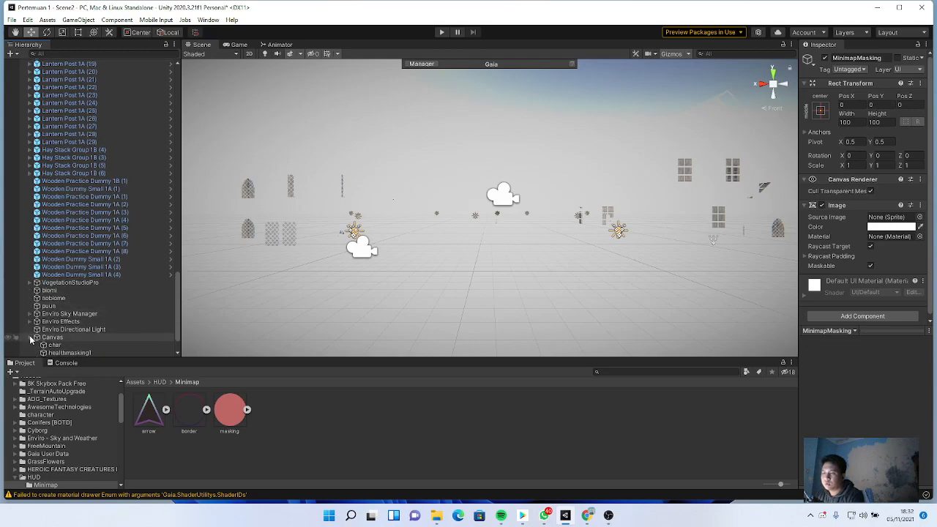
Add a second UI Image to the Canvas and name it MinimapBorder.
scroll(37, 335, down, 1)
right_click(51, 299)
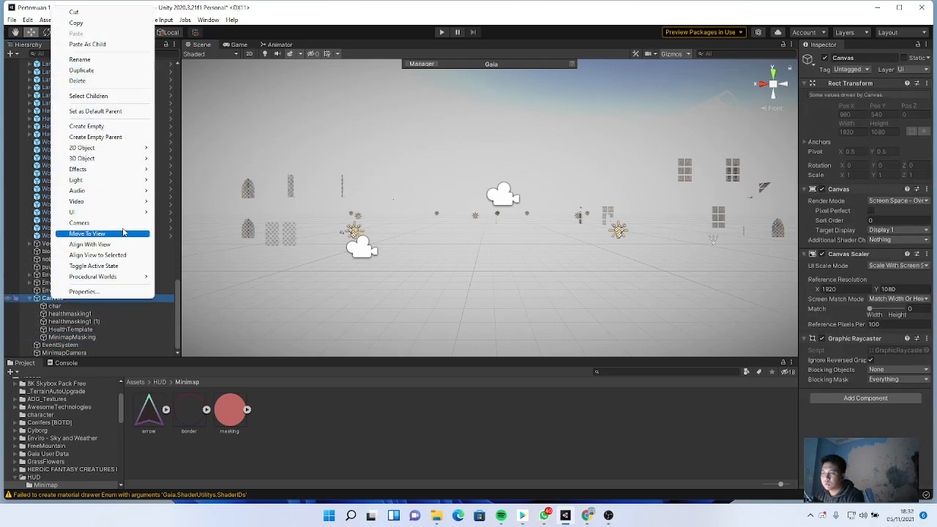
mouse_move(134, 214)
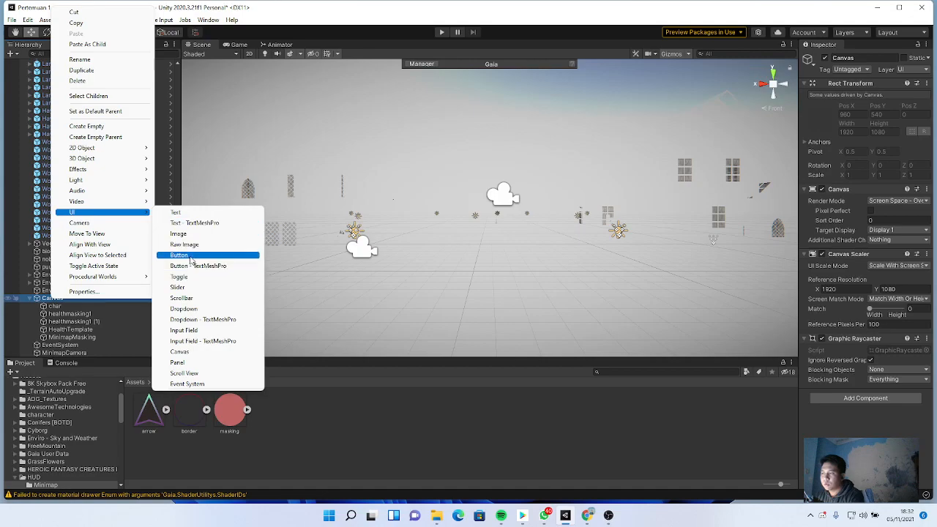
click(178, 234)
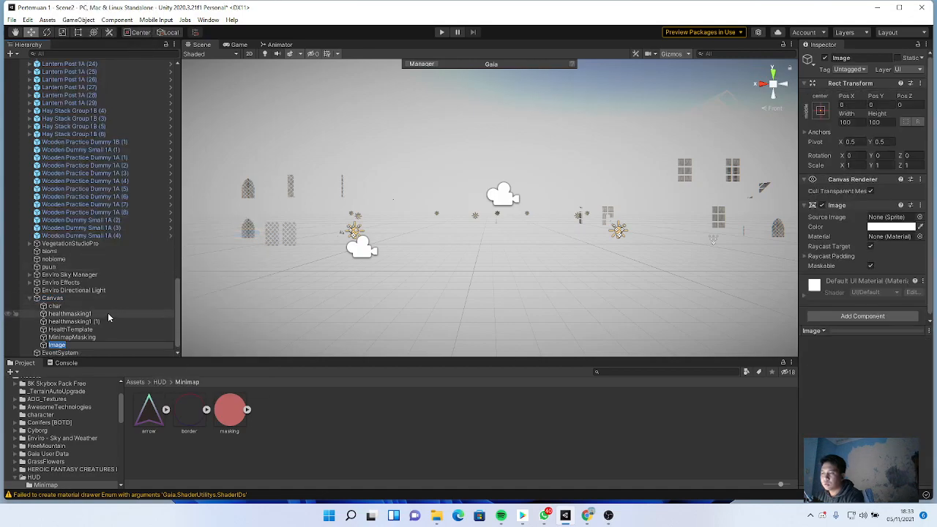
text(Minimap)
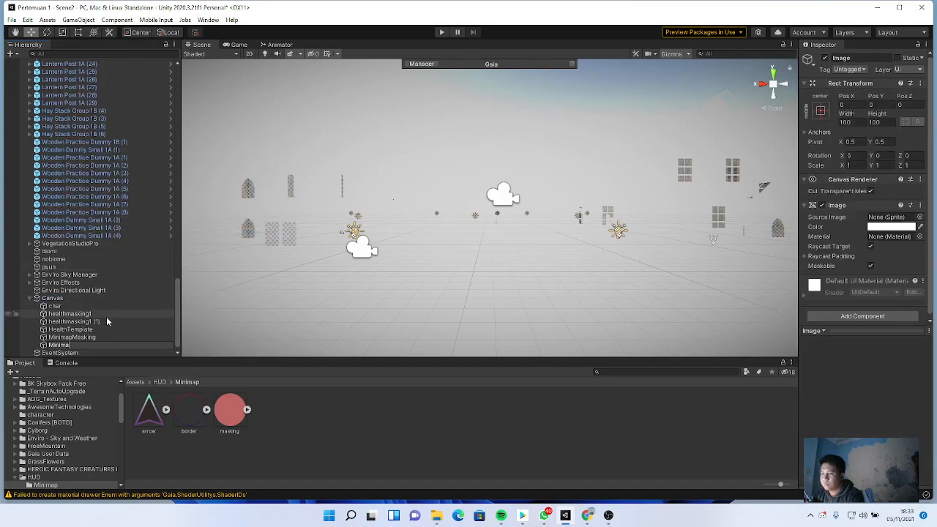
text(Border)
key(Return)
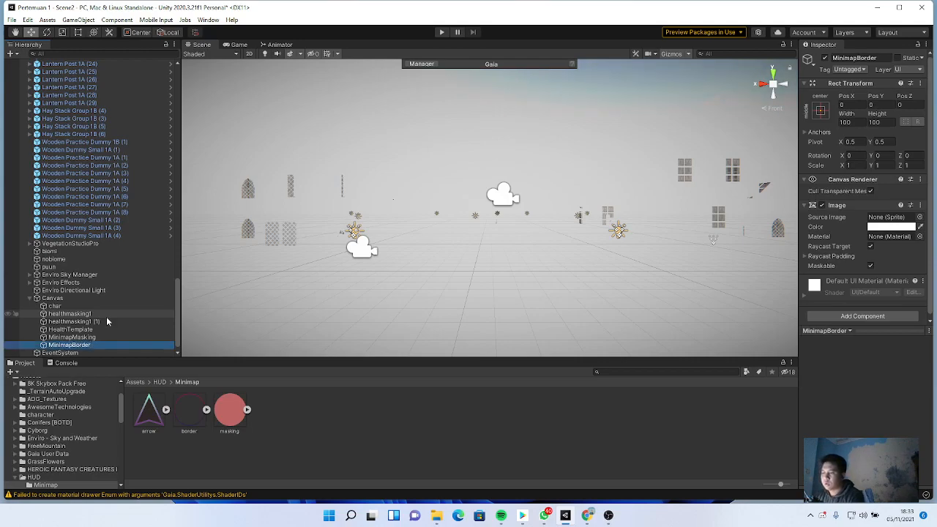
Switch the Scene view to 2D with the Rect tool active and frame the Canvas.
click(93, 338)
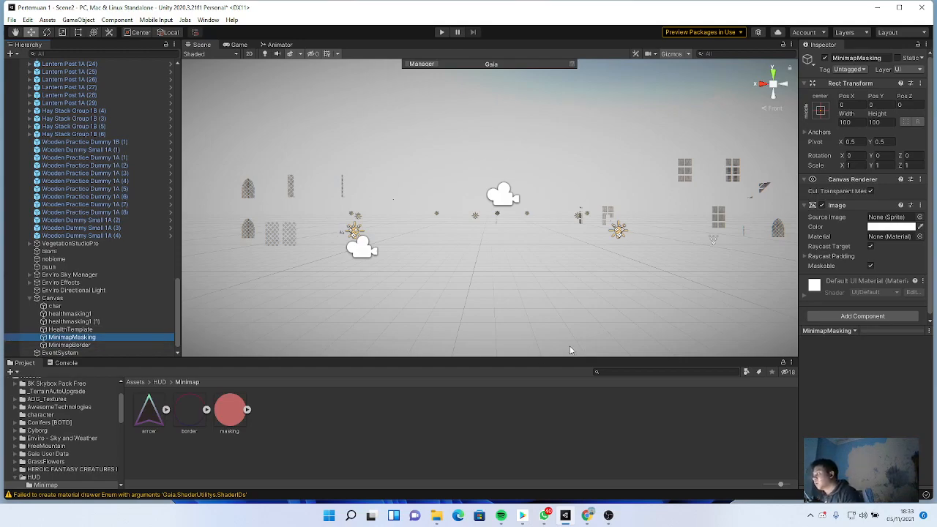
click(235, 415)
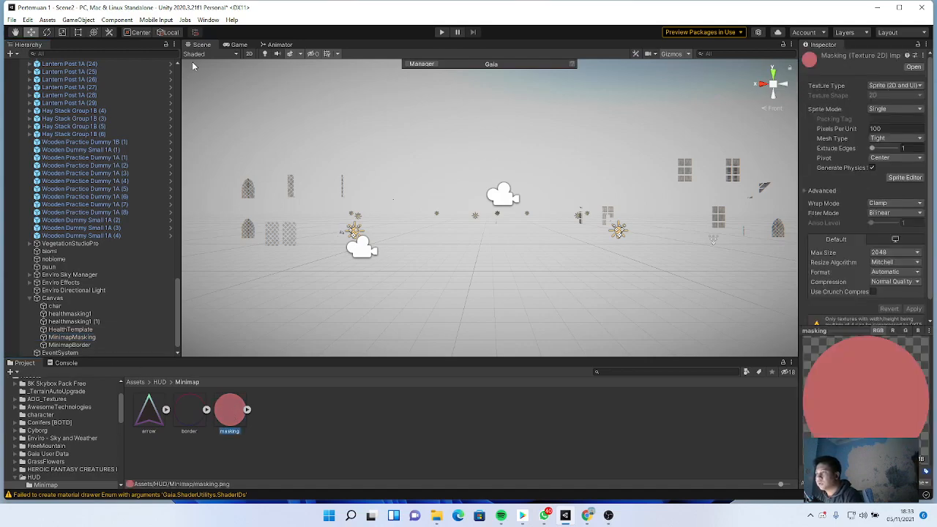
double_click(247, 52)
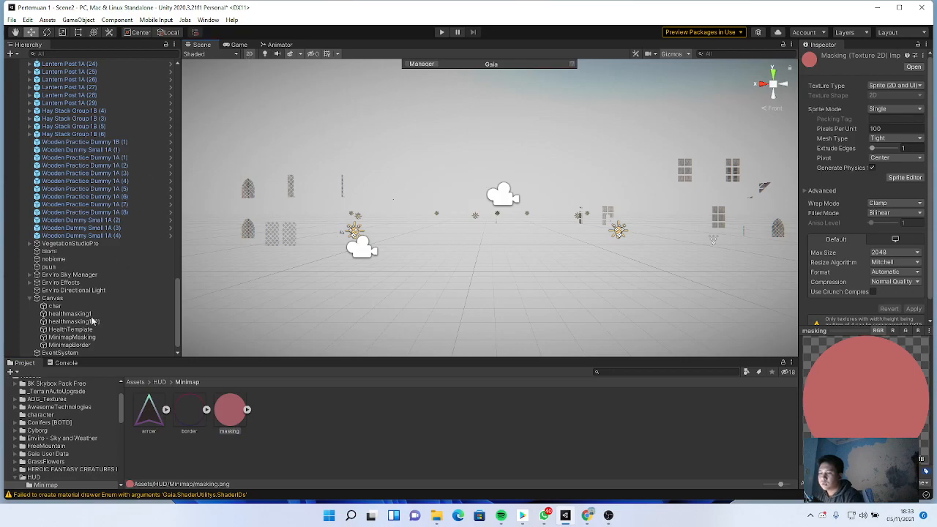
key(t)
double_click(53, 298)
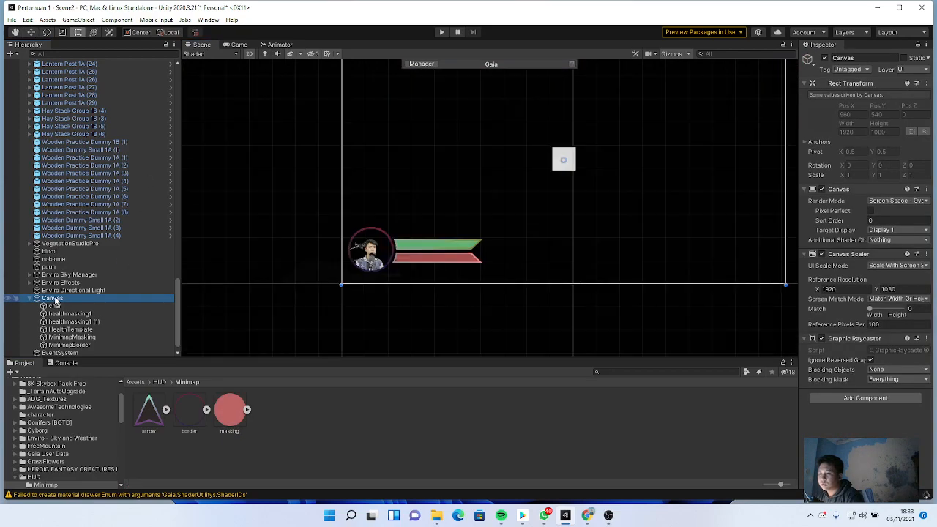
scroll(514, 211, up, 5)
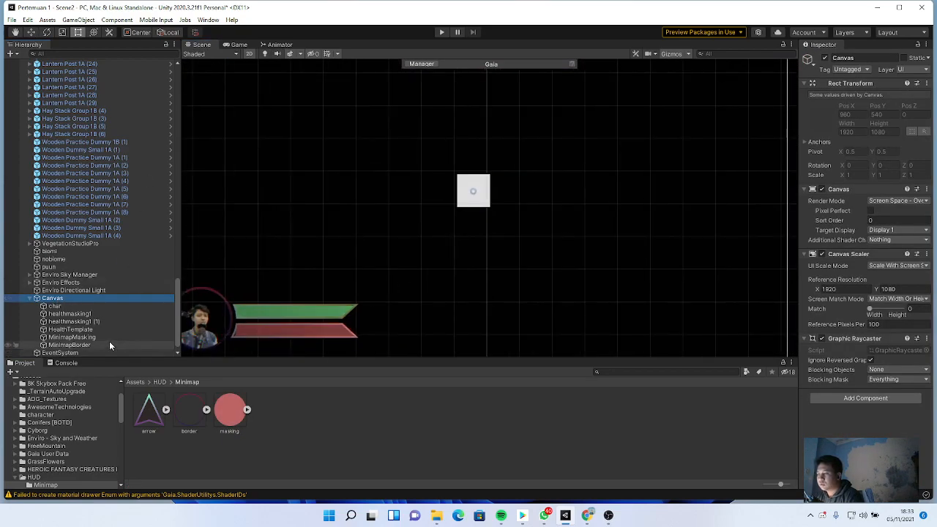
Set the masking sprite as MinimapMasking's source image and the border sprite as MinimapBorder's source image.
click(71, 337)
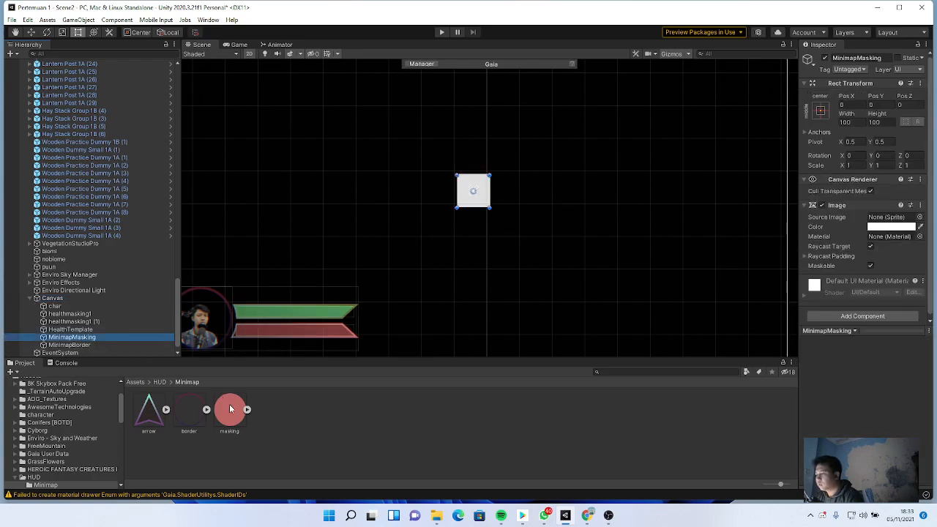
drag(230, 410, 887, 222)
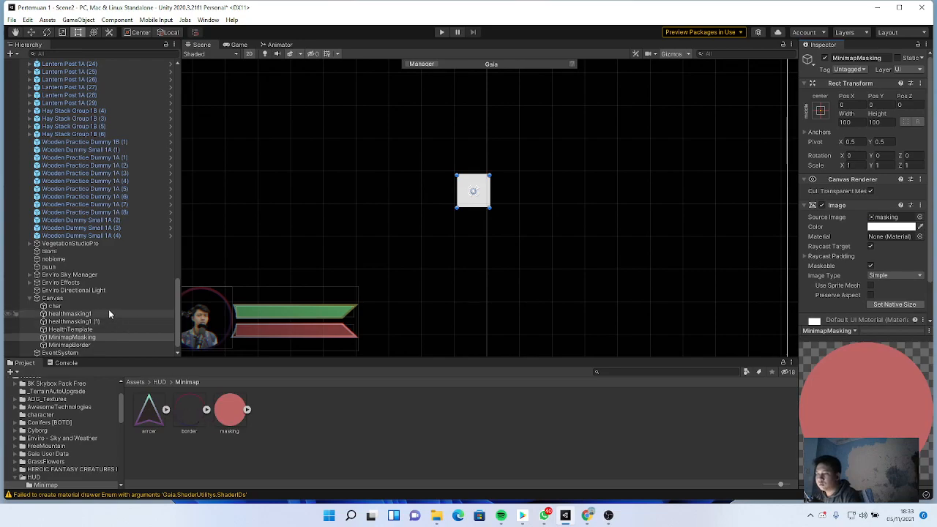
click(96, 345)
drag(189, 410, 886, 220)
click(389, 429)
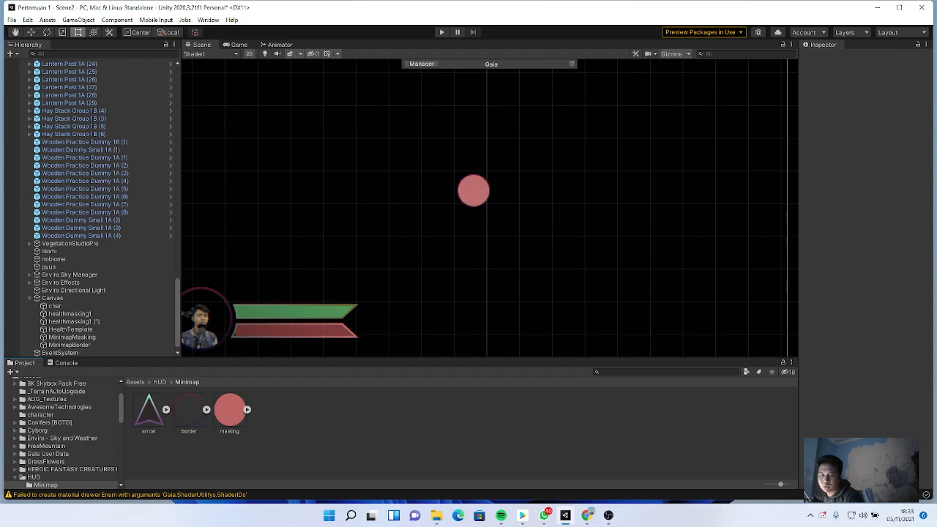
Move MinimapBorder from the Canvas centre to near its upper-right corner, at about Pos X 807, Pos Y 419.
click(477, 196)
scroll(555, 244, down, 2)
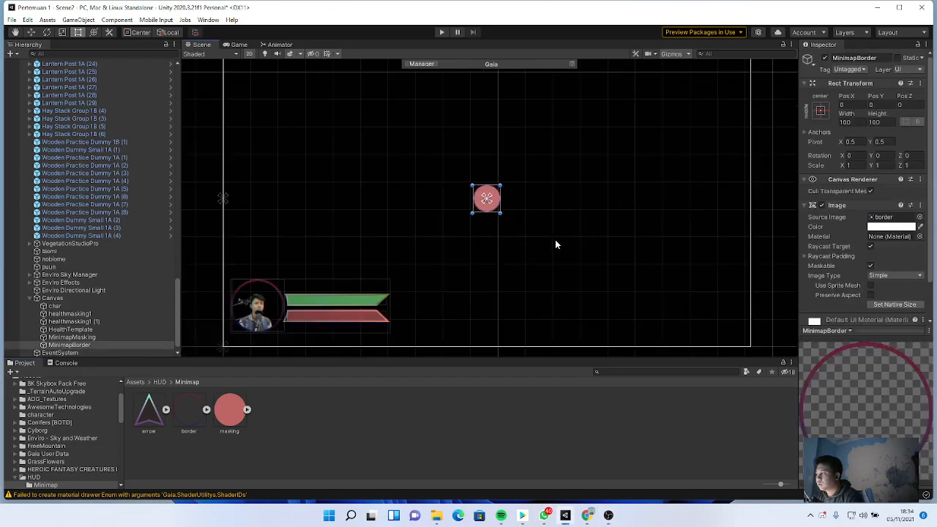
middle_drag(561, 225, 469, 282)
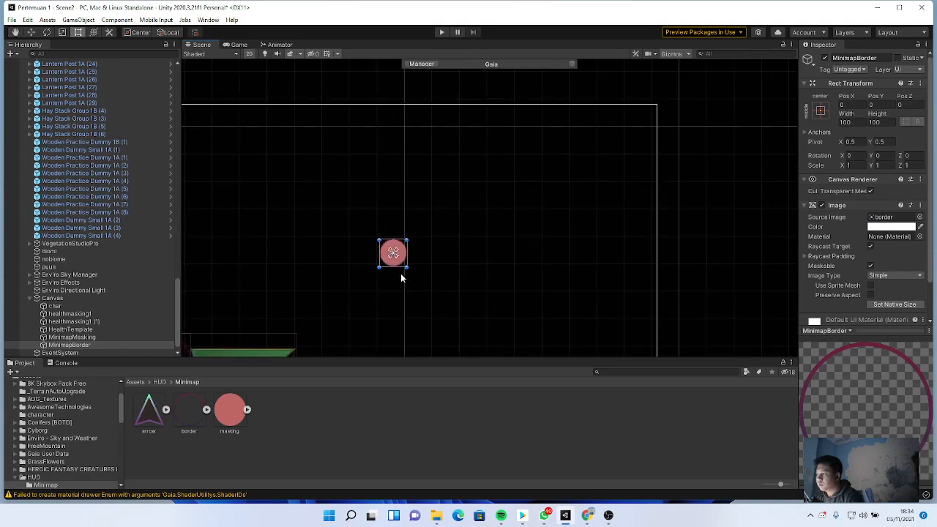
click(430, 254)
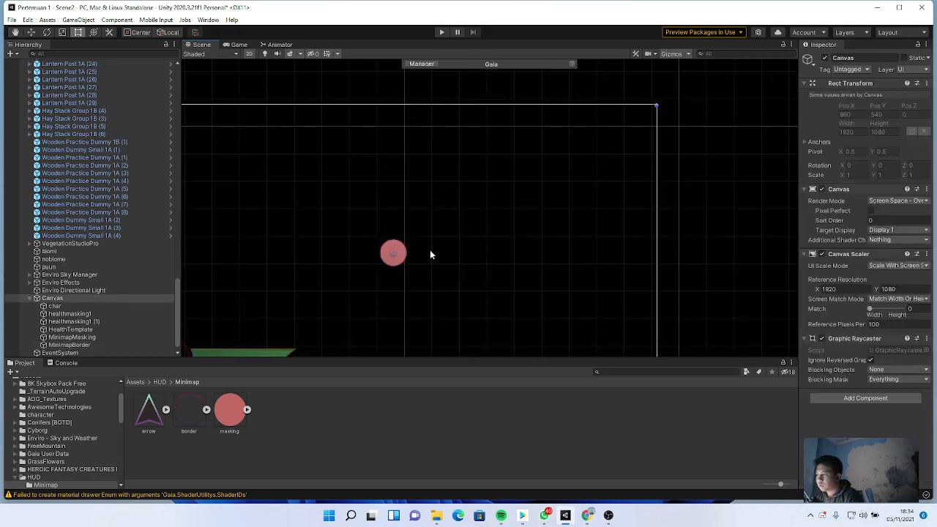
click(393, 262)
drag(393, 262, 618, 152)
middle_drag(607, 184, 466, 239)
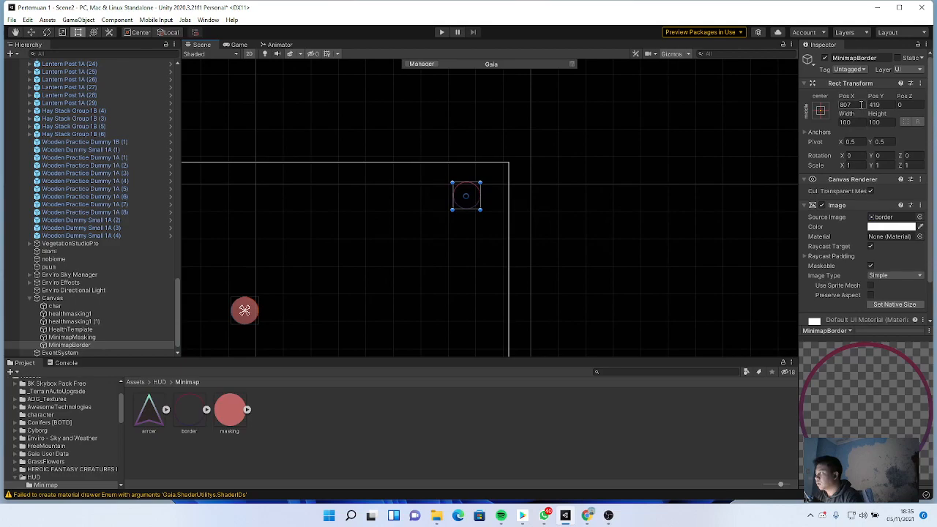
Set MinimapBorder's width and height to 300.
click(846, 123)
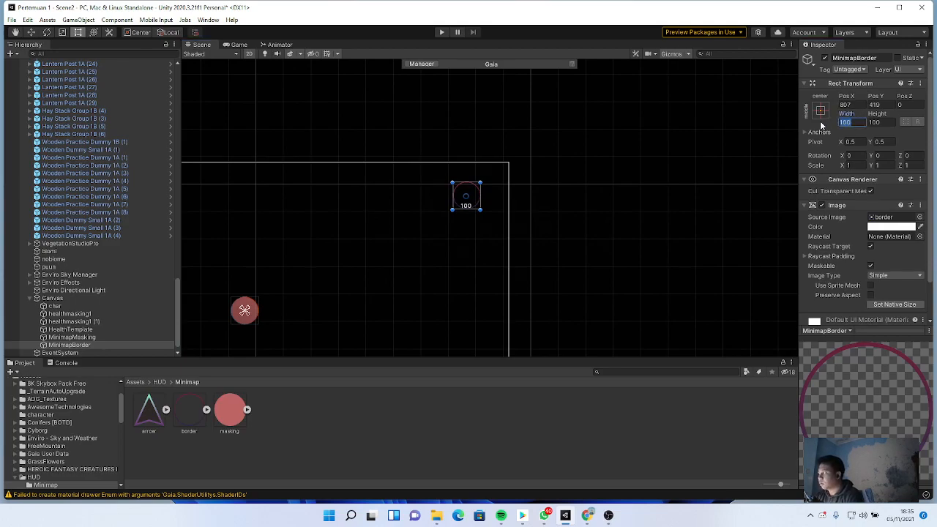
text(300)
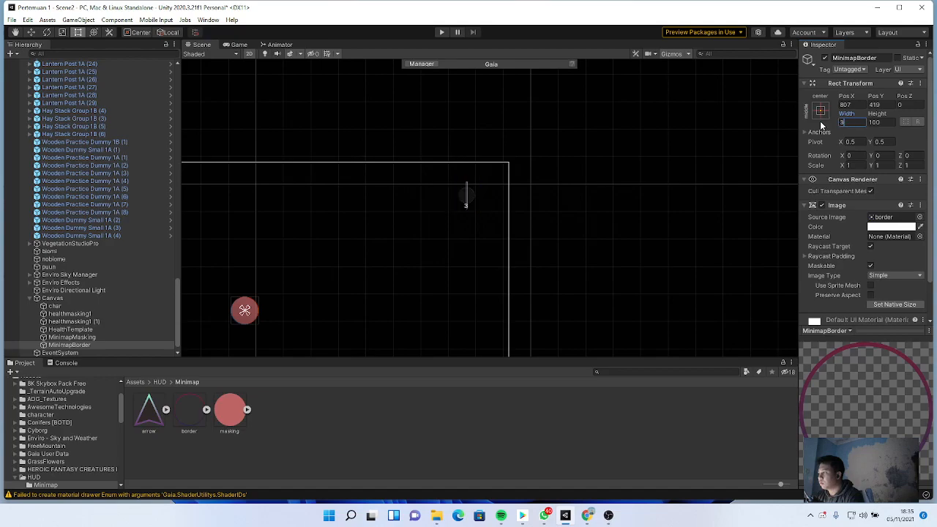
key(Tab)
text(300)
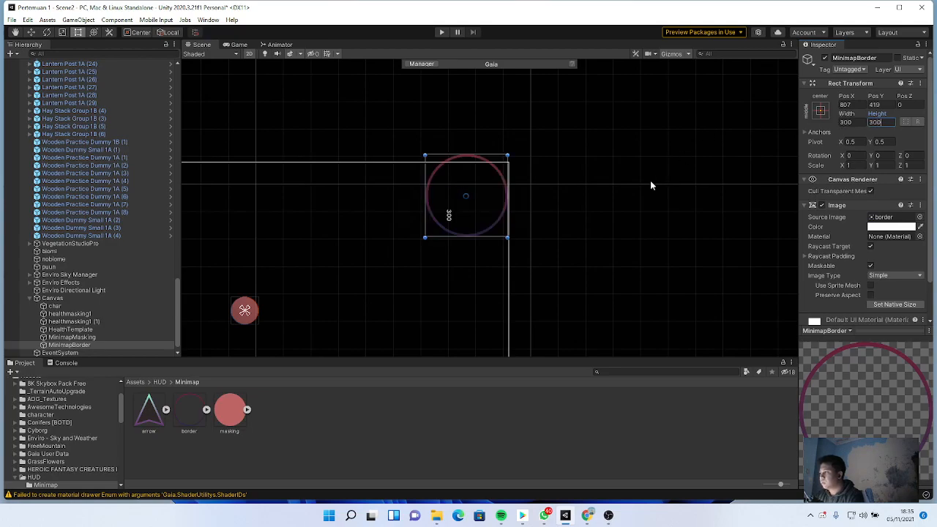
Move MinimapBorder fully inside the Canvas's upper-right corner, to about Pos X 763, Pos Y 361, and apply the top-right anchor preset.
scroll(409, 305, down, 10)
middle_drag(408, 305, 454, 208)
scroll(454, 208, down, 1)
mouse_move(479, 148)
mouse_down()
mouse_move(467, 169)
mouse_move(490, 152)
mouse_up()
click(821, 110)
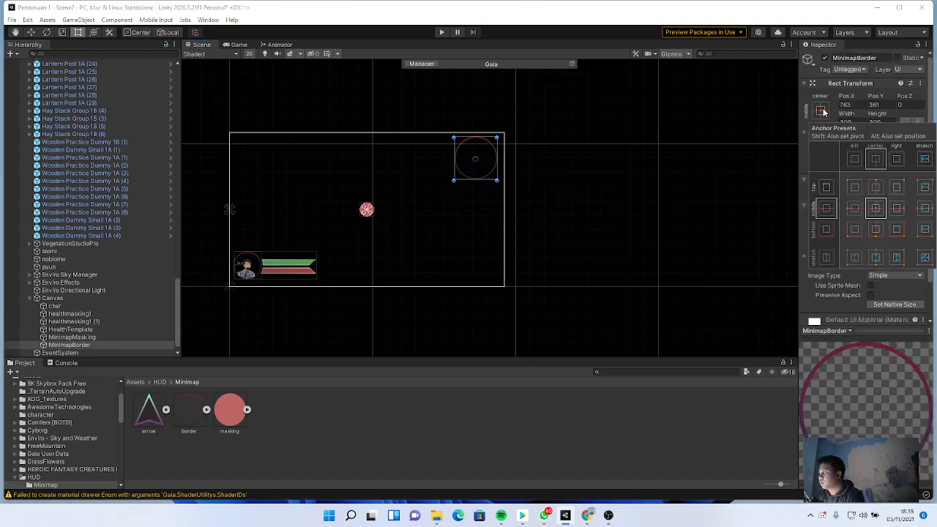
click(898, 188)
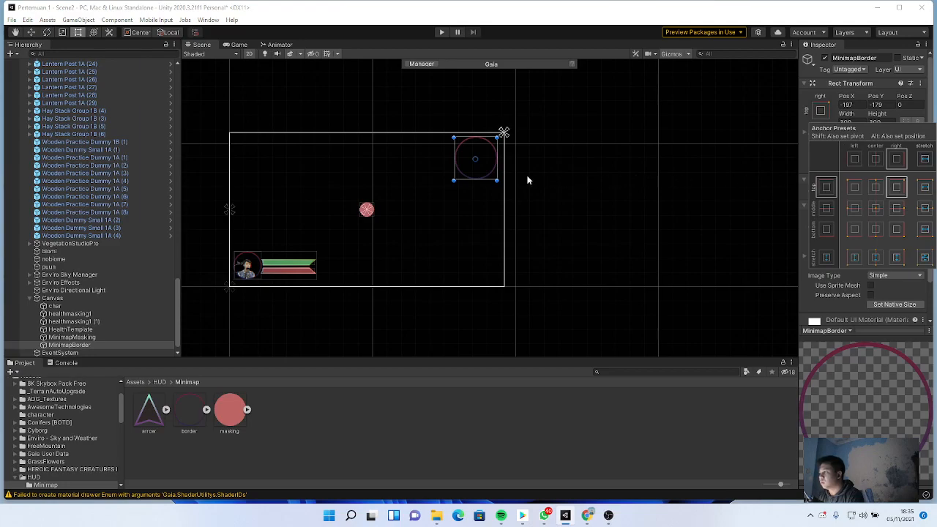
Copy MinimapBorder's Pos X value of -197 into MinimapMasking's Pos X.
click(366, 210)
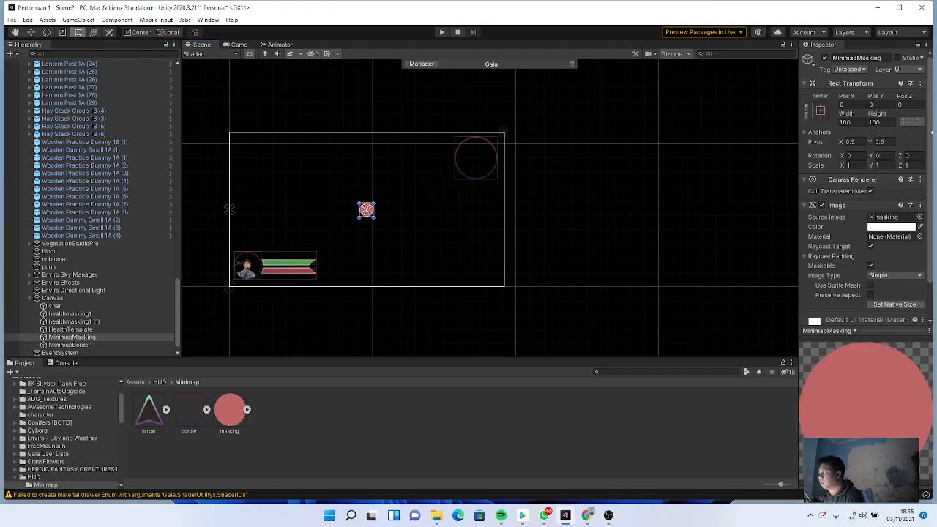
click(490, 179)
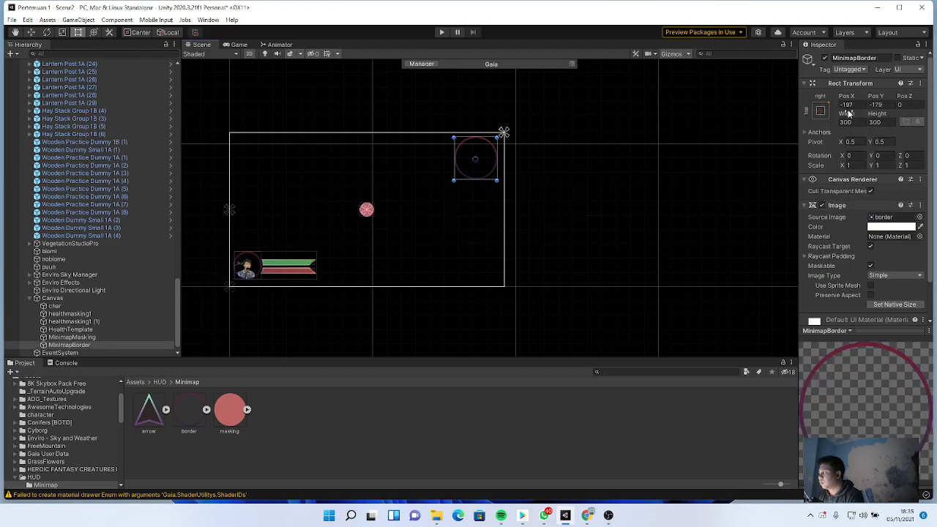
drag(845, 102, 851, 101)
click(847, 105)
key(ctrl+c)
click(366, 215)
click(853, 105)
key(ctrl+v)
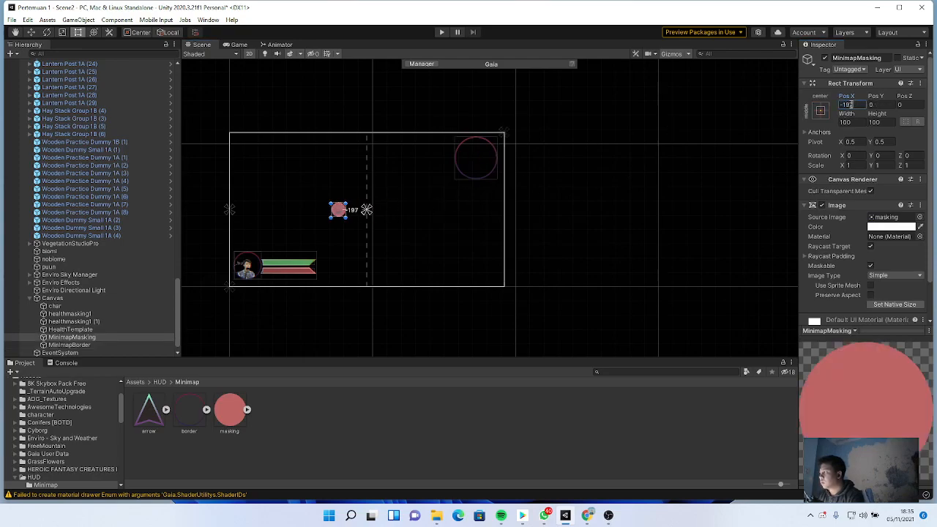
Copy MinimapBorder's Pos Y value of -179 into MinimapMasking's Pos Y.
click(878, 105)
click(487, 167)
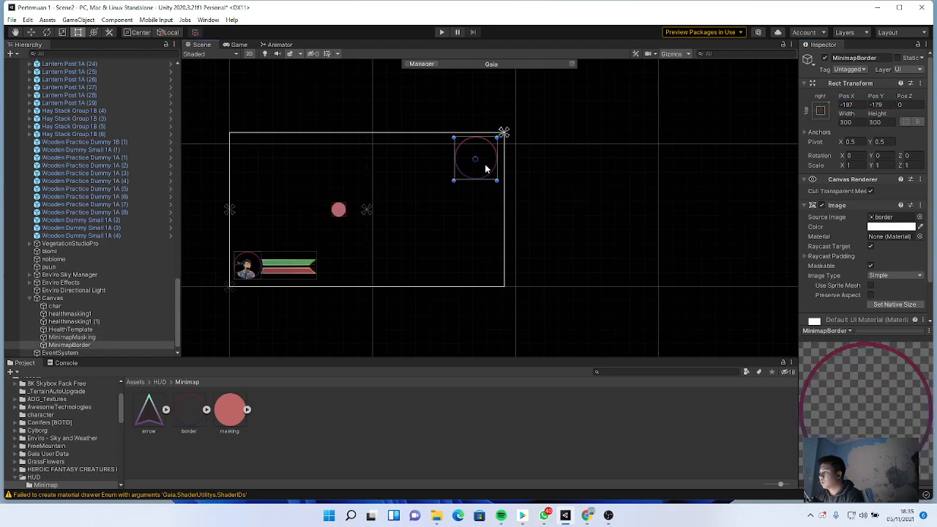
click(878, 105)
key(ctrl+c)
click(338, 212)
click(881, 108)
key(ctrl+v)
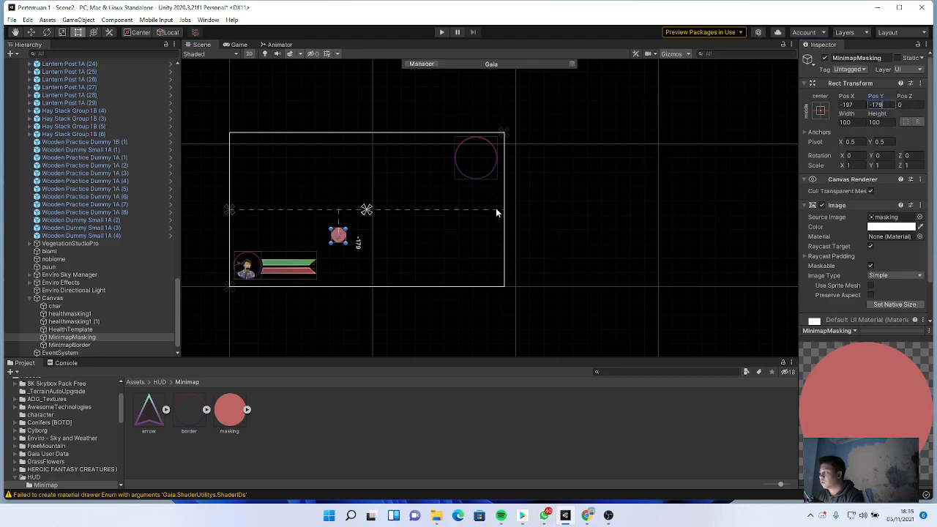
Anchor MinimapMasking top right and match it to MinimapBorder with Pos X -197, Pos Y -179, width 300 and height 300.
click(392, 243)
click(339, 237)
click(820, 112)
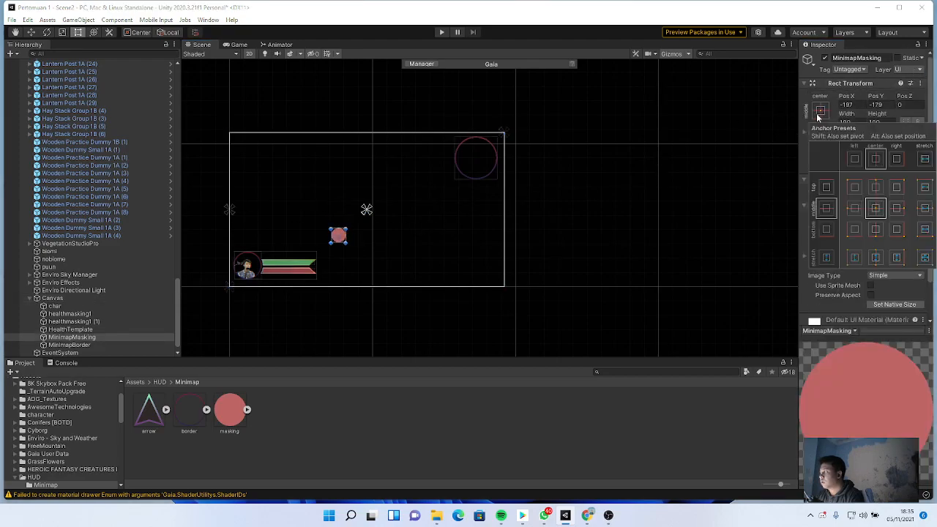
click(895, 189)
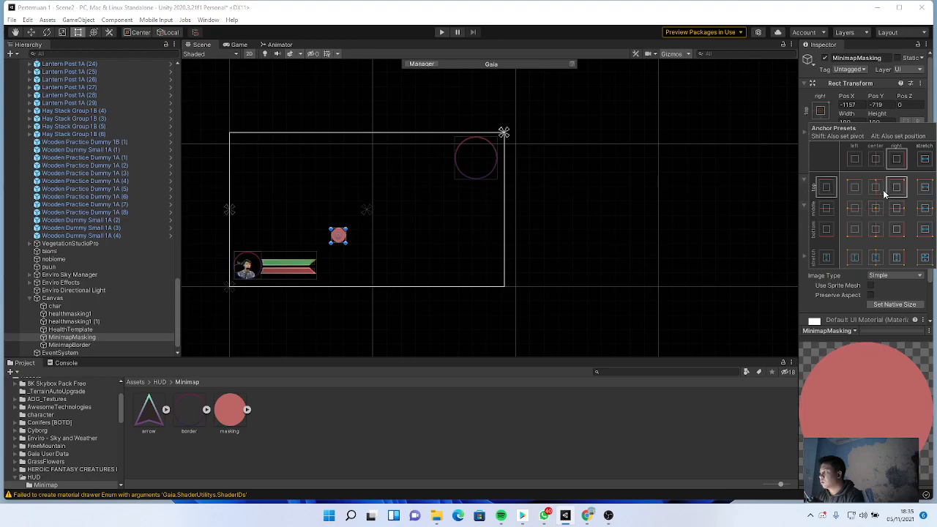
click(601, 241)
click(601, 241)
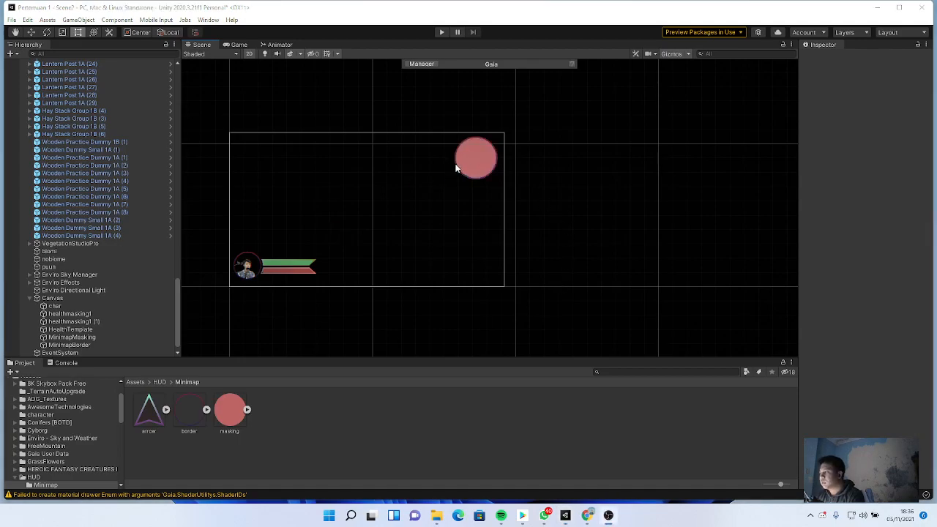
scroll(452, 167, up, 2)
click(469, 145)
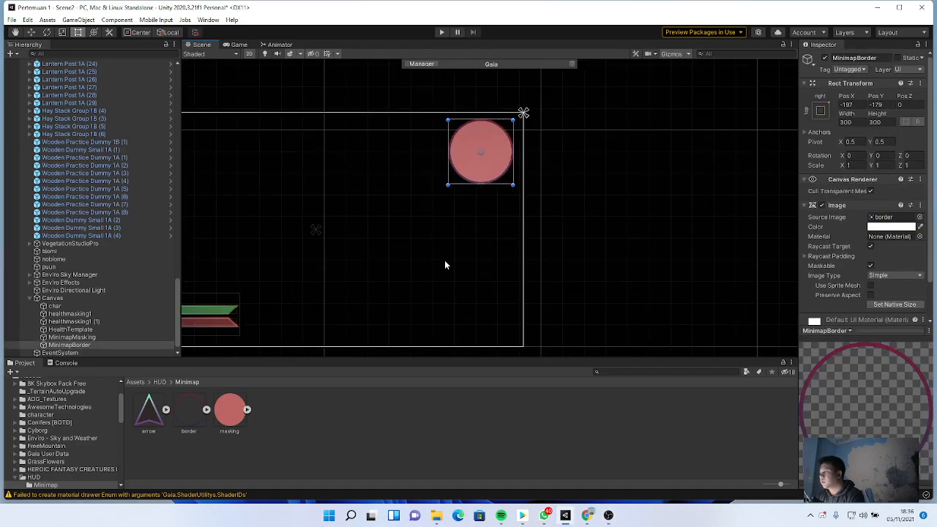
click(403, 283)
scroll(405, 281, down, 3)
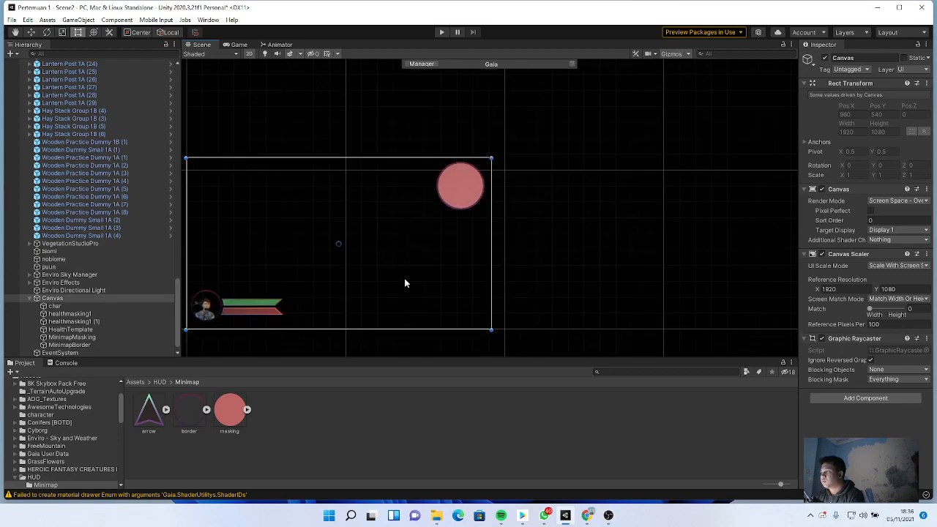
click(447, 212)
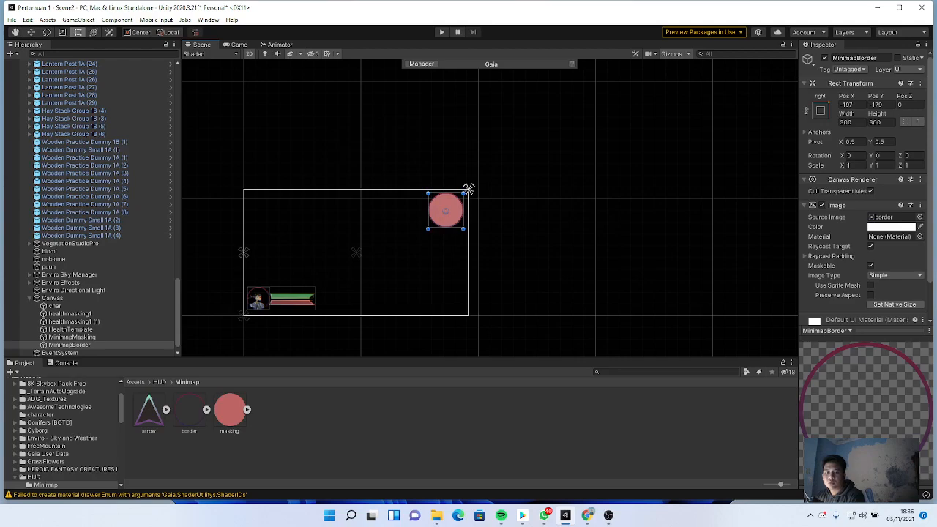
click(432, 250)
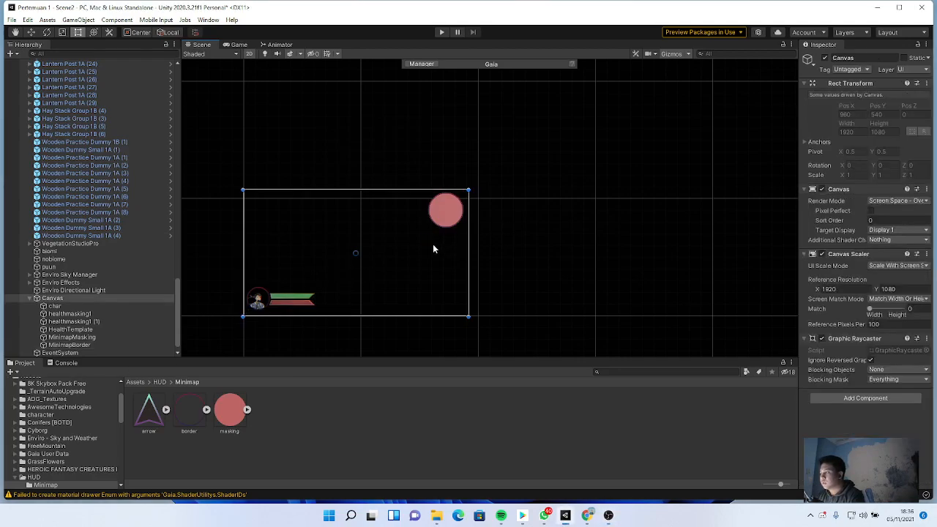
click(452, 210)
Add a UI Raw Image as a child of MinimapMasking and name it Minimap.
click(84, 338)
right_click(84, 340)
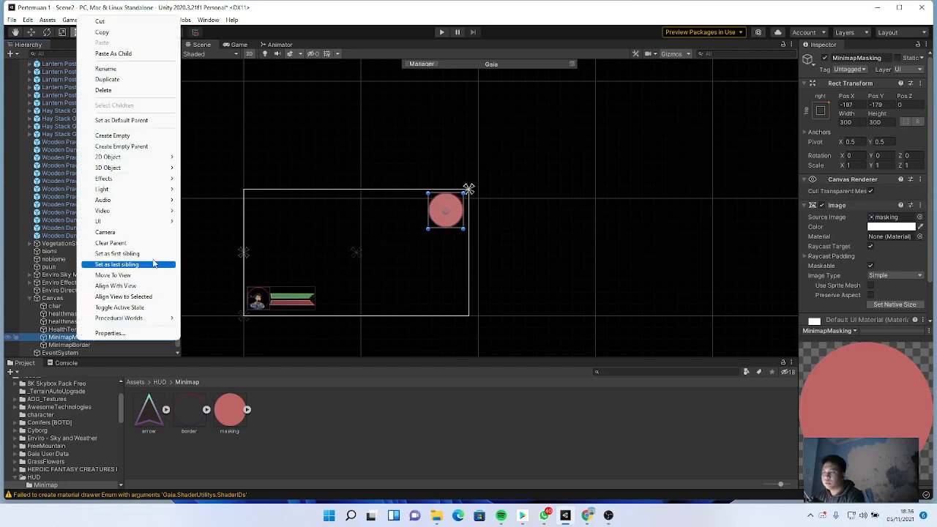
mouse_move(174, 222)
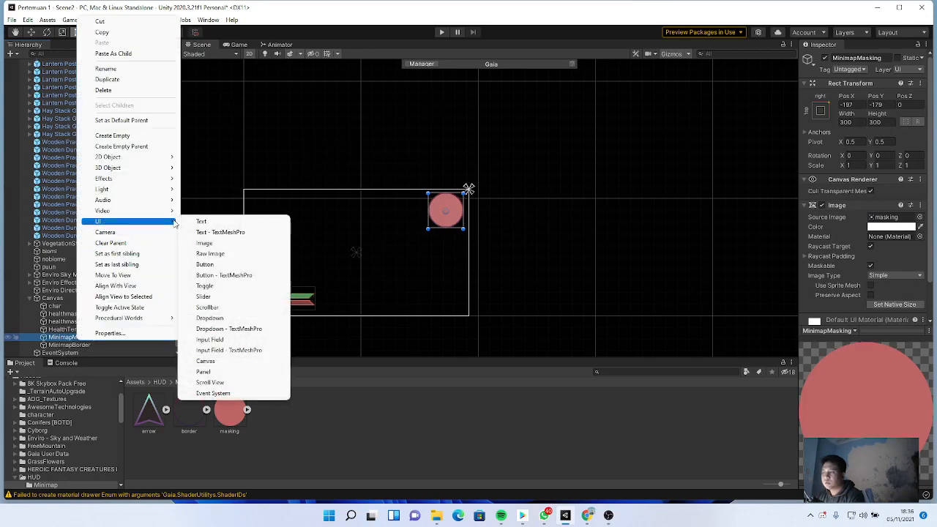
click(228, 254)
click(69, 345)
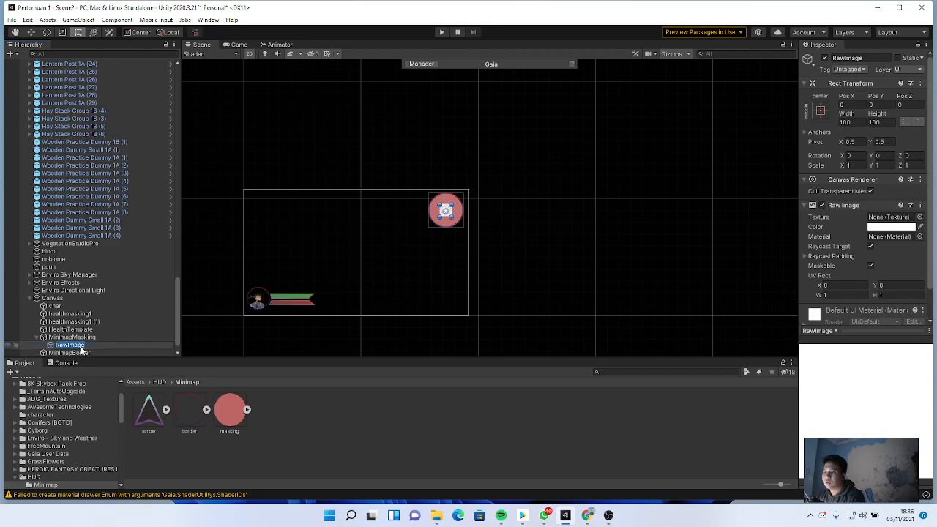
text(MinimapI)
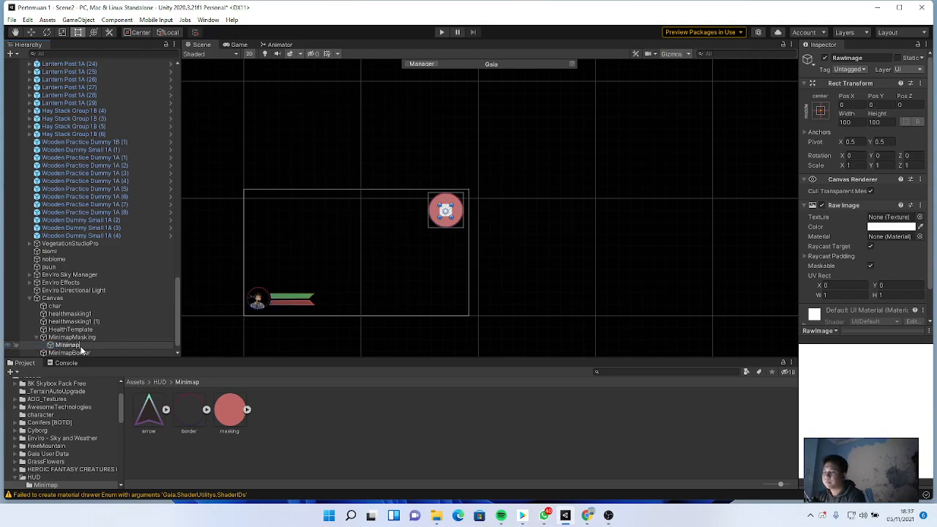
key(Return)
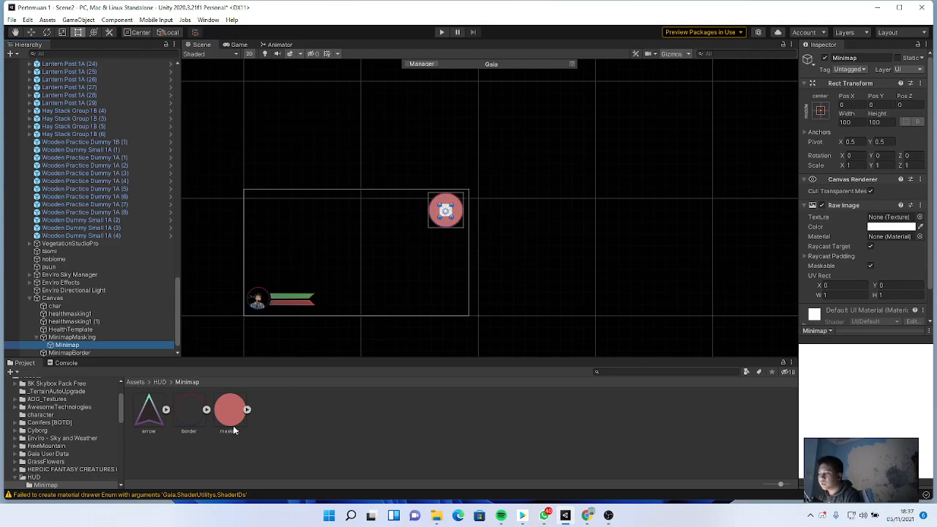
Assign the MinimapTexture asset from the Assets/Minimap folder as the Minimap raw image's texture.
click(135, 382)
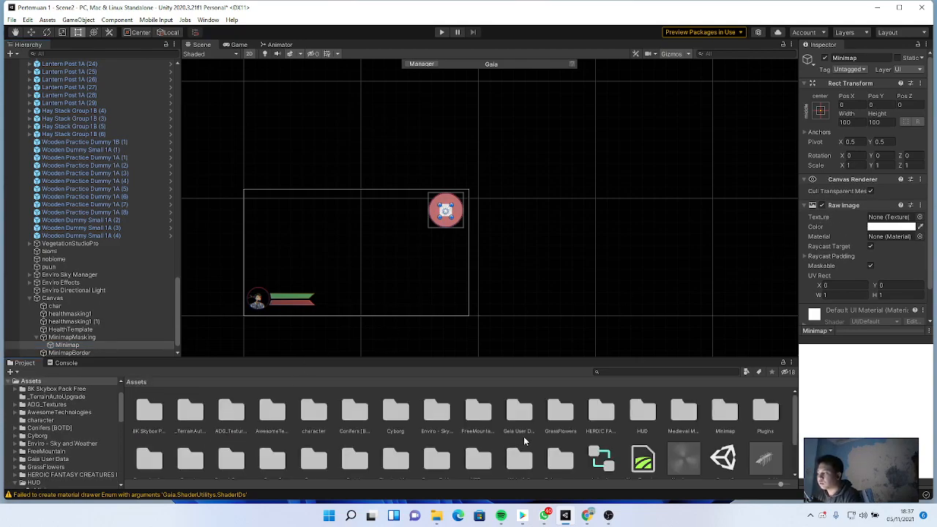
double_click(725, 414)
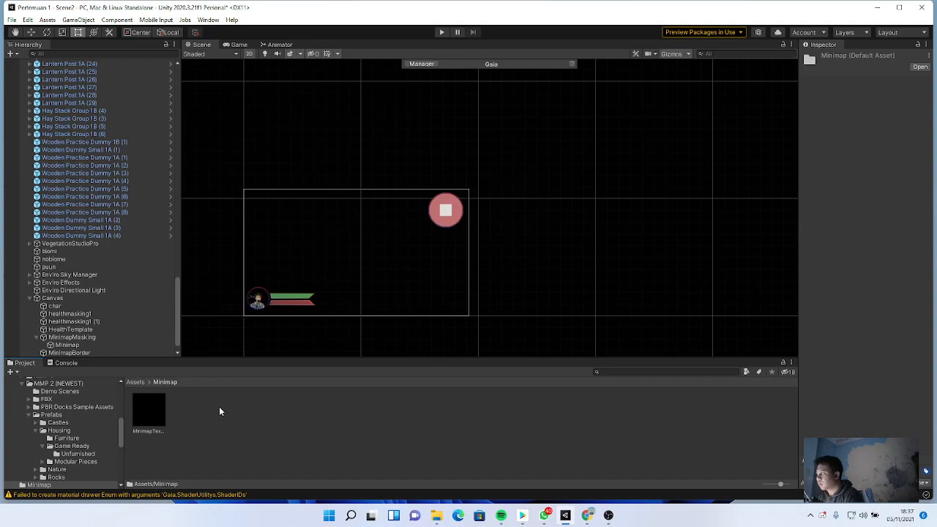
click(68, 344)
drag(146, 416, 894, 217)
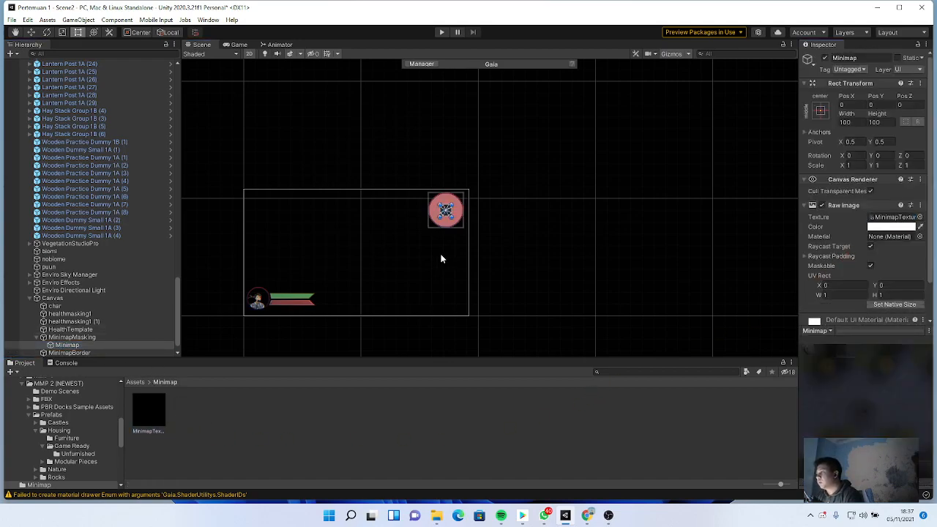
Try to stretch the Minimap raw image over the masking circle by its corners, to about 296 by 272.
scroll(453, 192, up, 6)
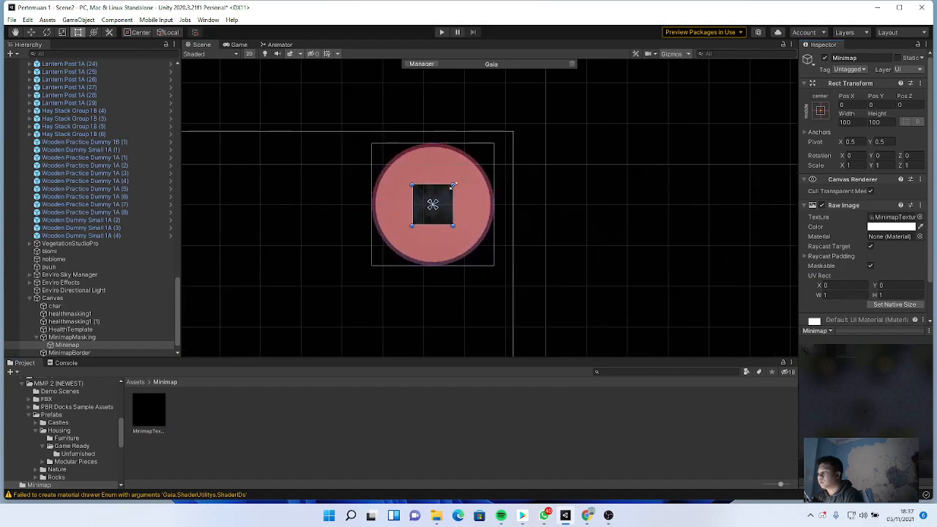
drag(454, 184, 514, 134)
drag(464, 201, 432, 219)
drag(481, 158, 500, 141)
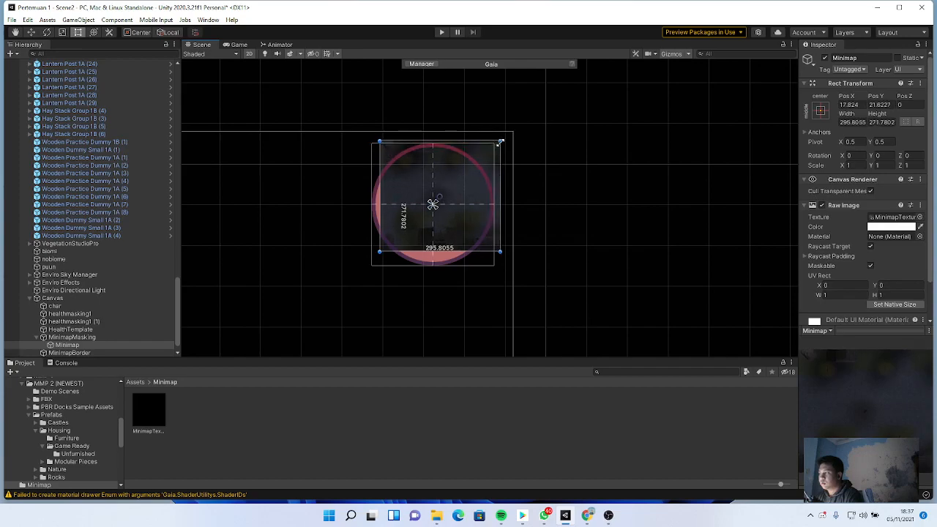
mouse_move(459, 194)
mouse_down()
mouse_move(477, 184)
mouse_move(454, 205)
mouse_up()
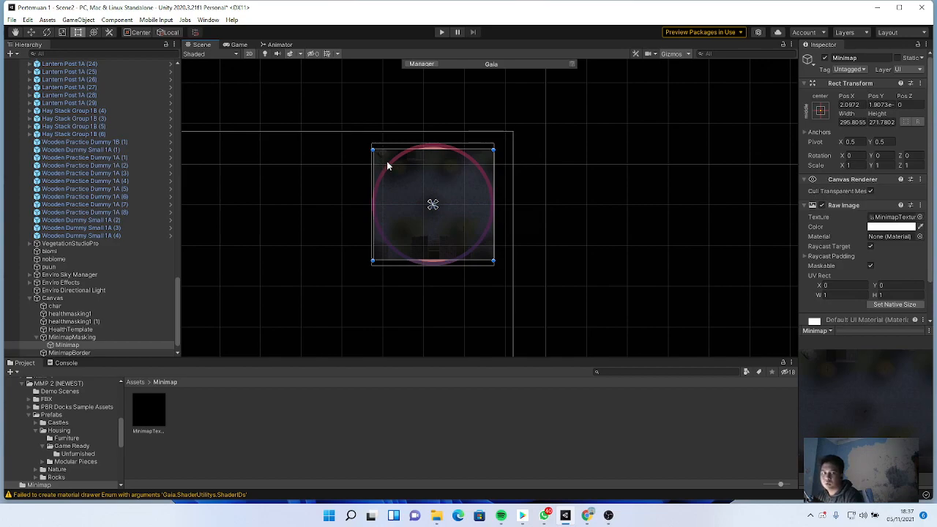
Undo the resizing and repositioning of the Minimap raw image.
key(ctrl+z)
key(ctrl+z)
key(ctrl+z)
key(ctrl+z)
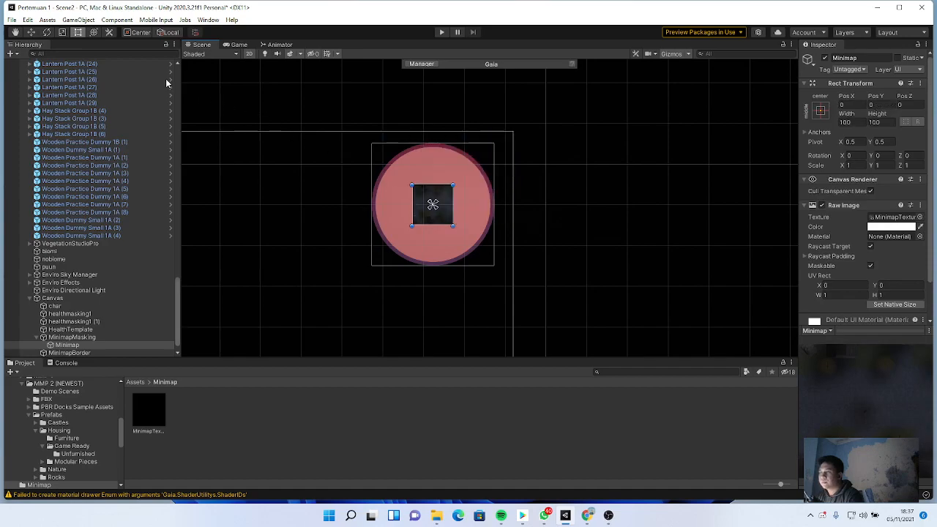
Scale the Minimap raw image uniformly to about 2.98 so it covers the whole masking circle, and deselect it.
key(w)
drag(471, 207, 490, 210)
key(ctrl+z)
drag(432, 205, 529, 209)
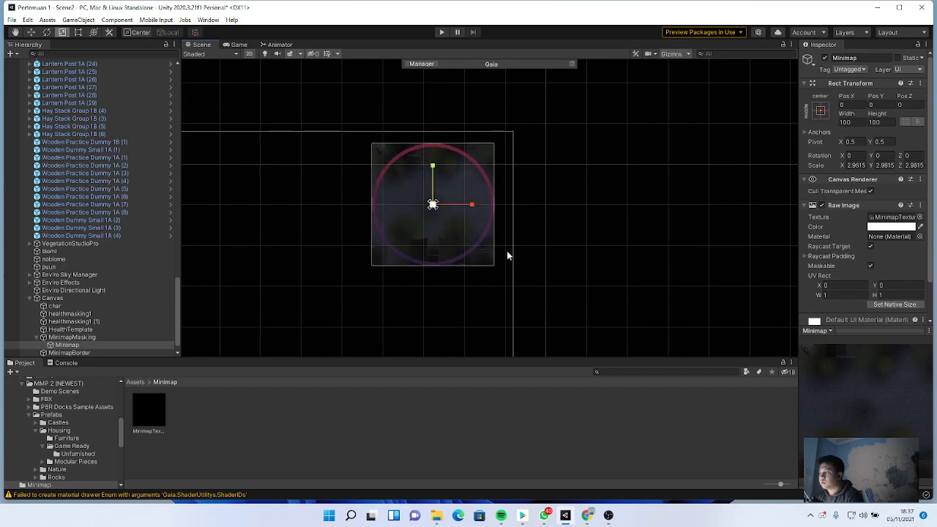
click(561, 254)
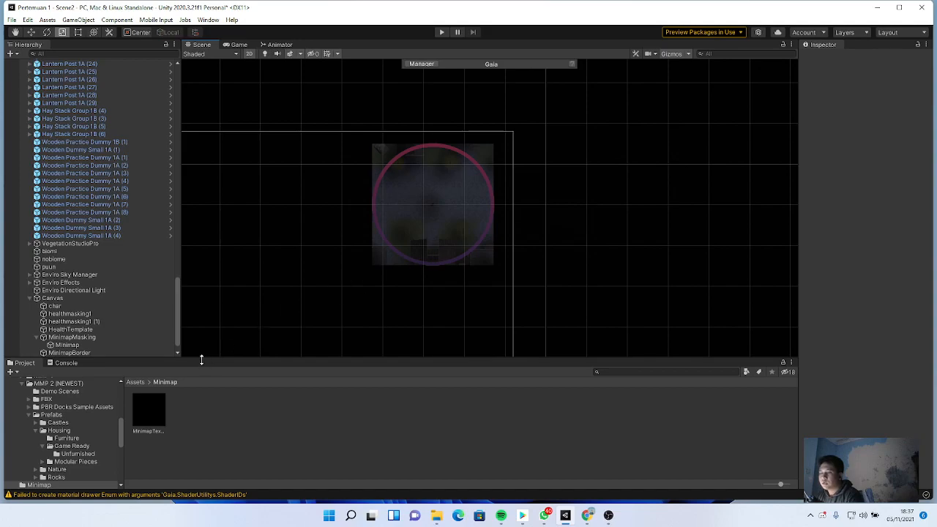
Add a Mask component to the MinimapMasking object and deselect it.
click(95, 338)
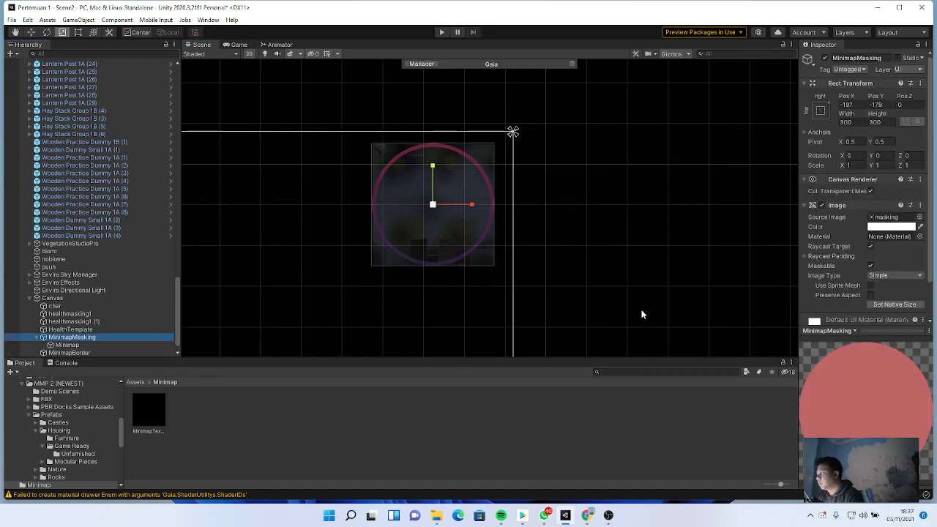
scroll(864, 293, down, 2)
click(862, 315)
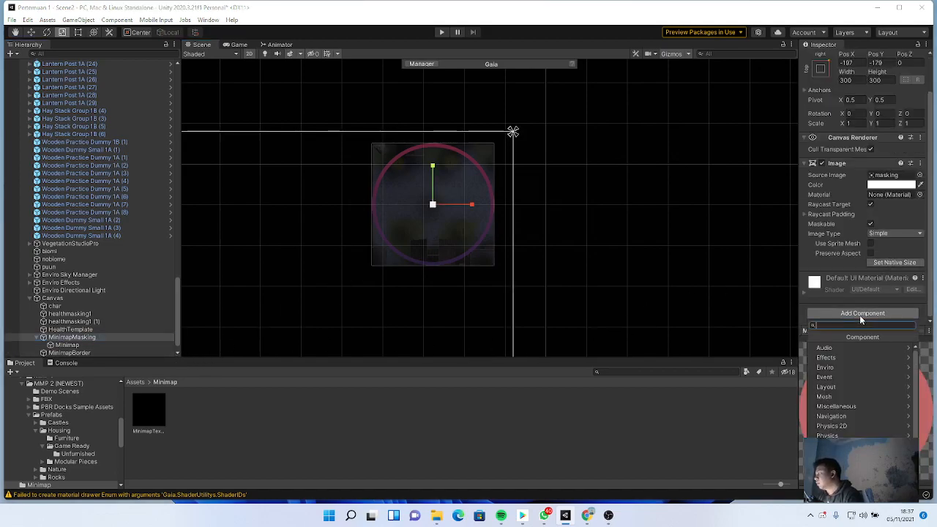
text(mask)
key(Return)
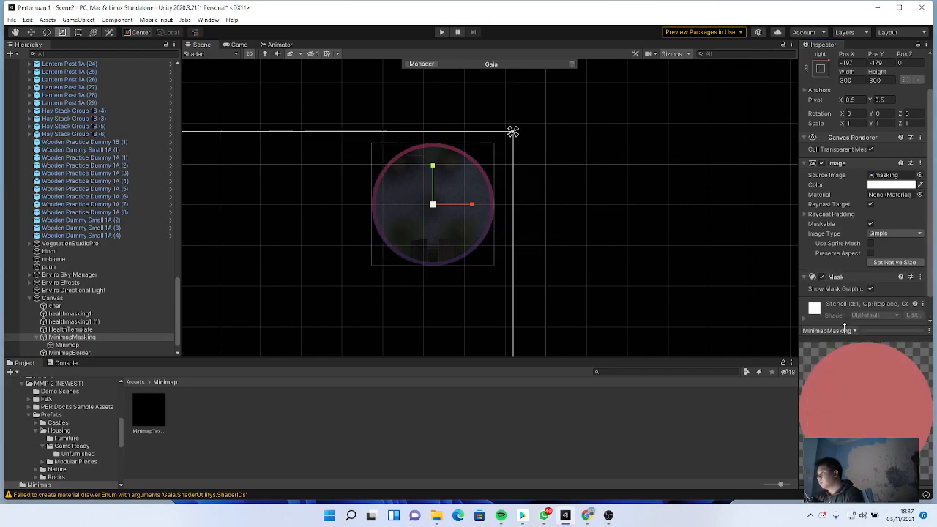
click(676, 314)
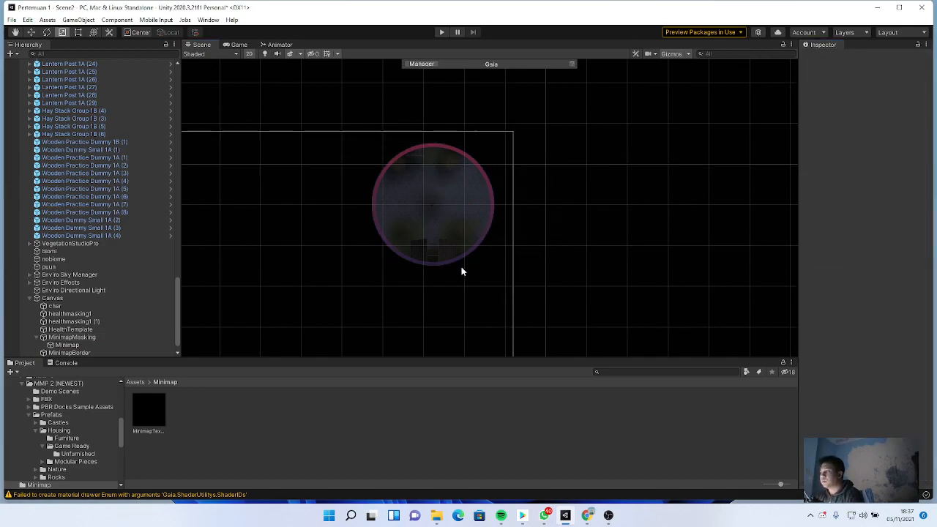
Check the circular masked minimap in the Scene view and in the Game view.
scroll(385, 242, down, 3)
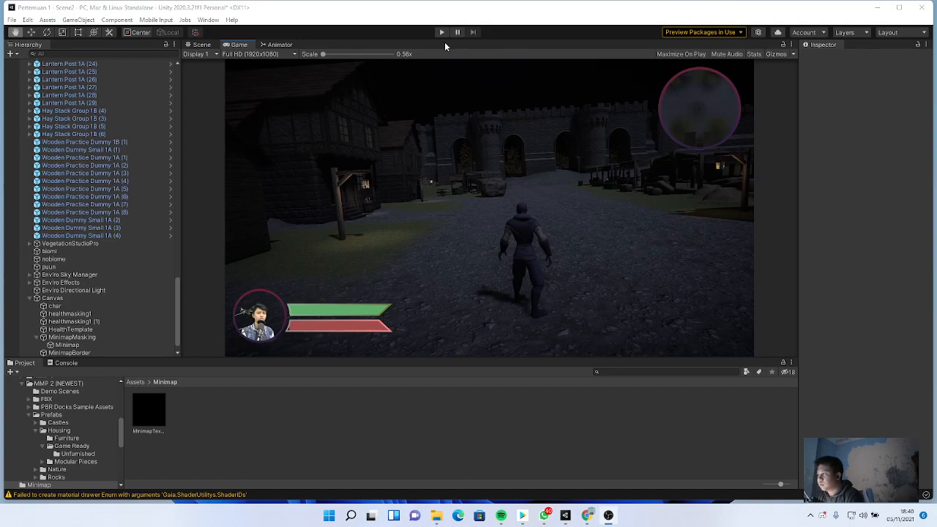
key(t)
click(209, 45)
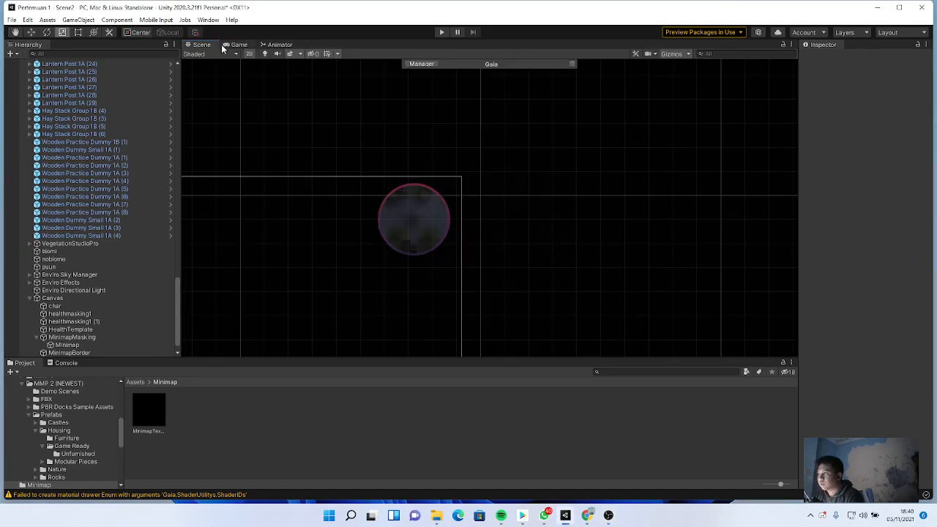
click(238, 45)
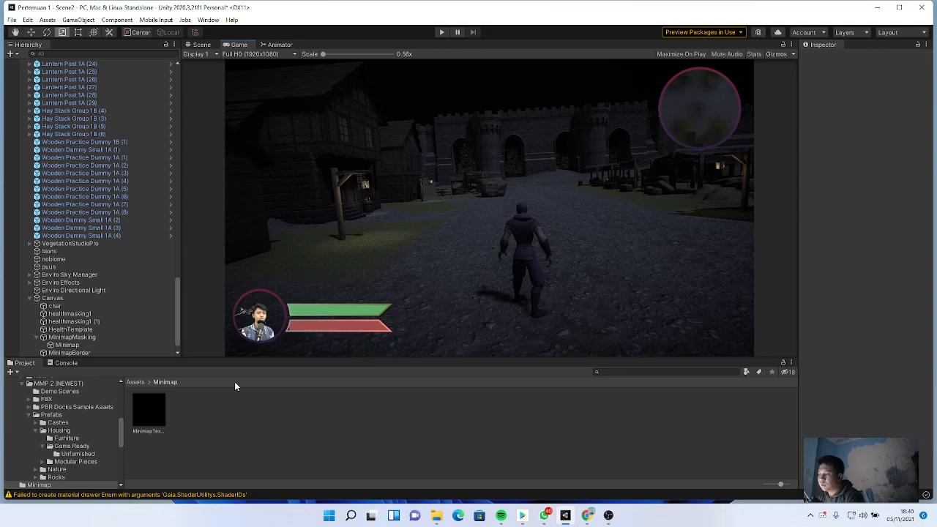
Open the Minimap script from Assets/Scripts in Microsoft Visual Studio 2019, making it the default app for .cs files.
click(136, 383)
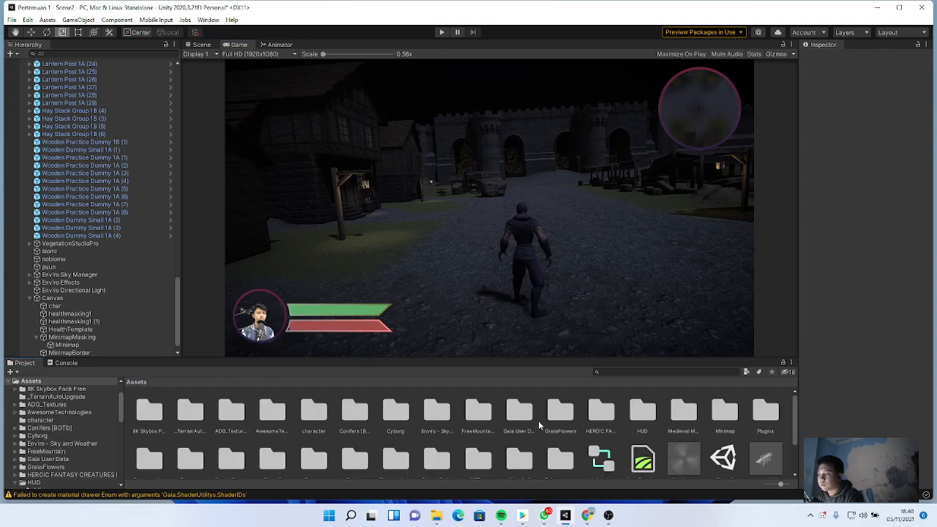
scroll(538, 423, down, 2)
click(356, 431)
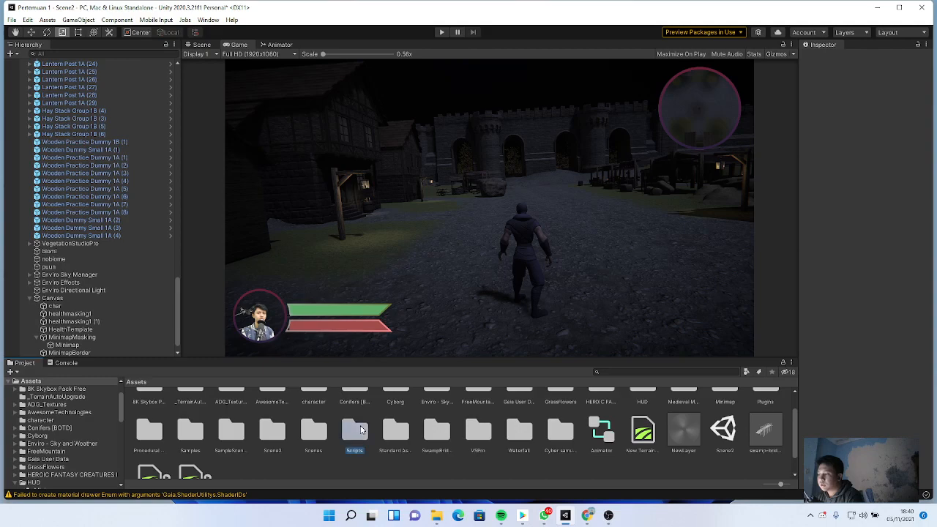
double_click(359, 429)
click(233, 418)
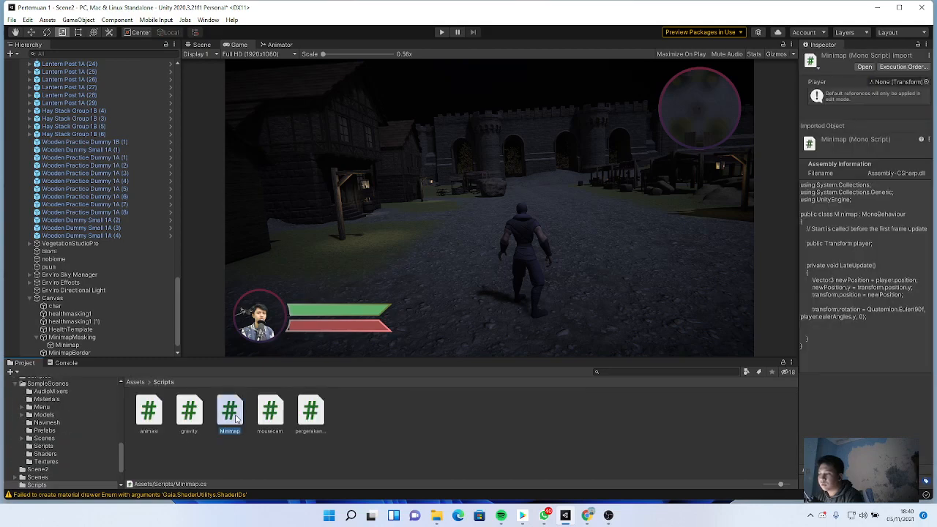
double_click(236, 418)
click(472, 233)
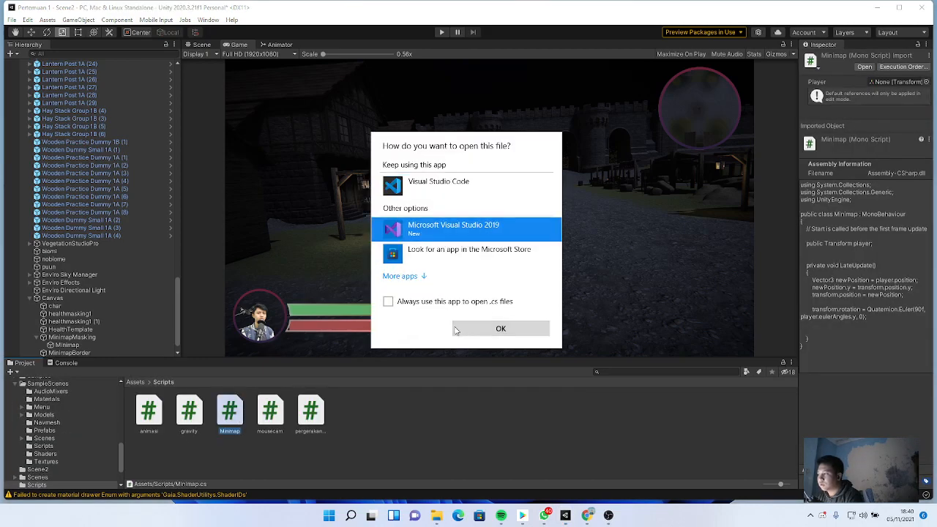
click(388, 301)
click(470, 331)
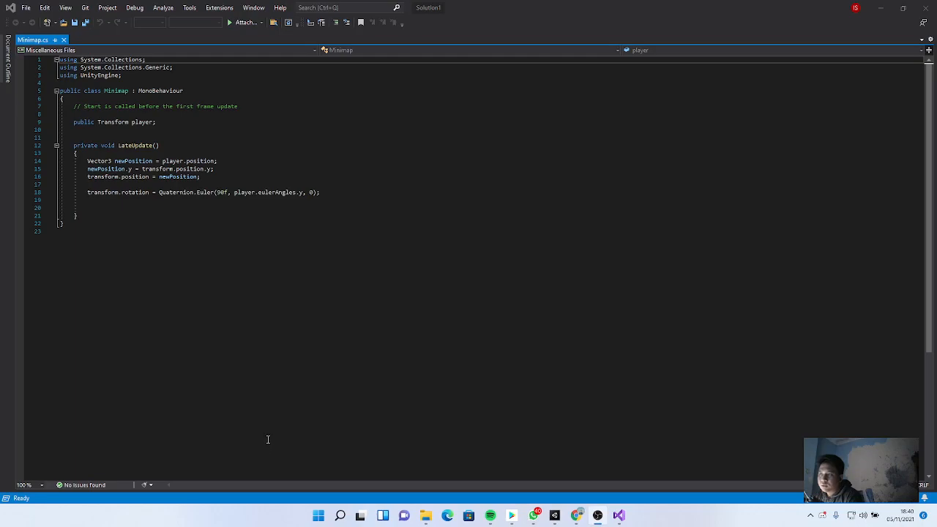
Examine the public Transform player field and the LateUpdate method declaration in Minimap.cs.
click(242, 292)
click(164, 222)
click(123, 218)
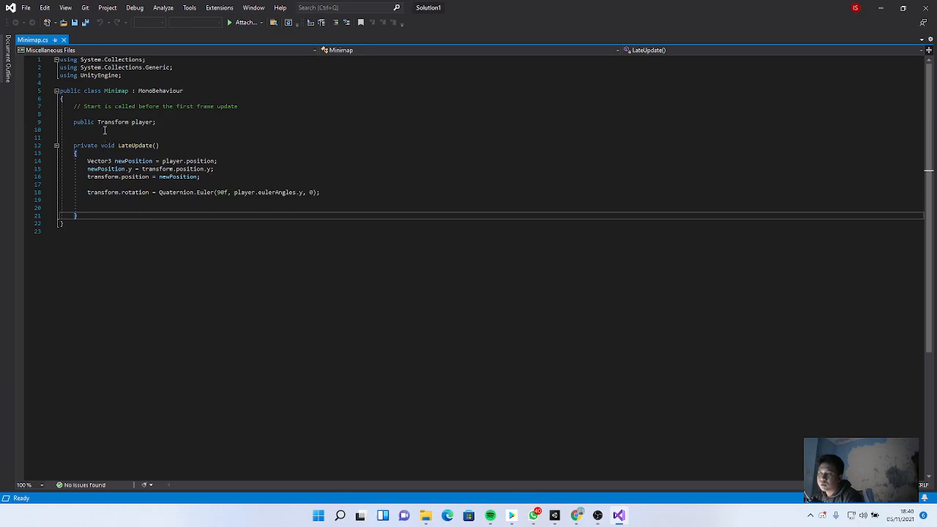
mouse_move(171, 121)
mouse_down()
mouse_move(73, 122)
mouse_move(157, 122)
mouse_up()
click(74, 129)
click(131, 124)
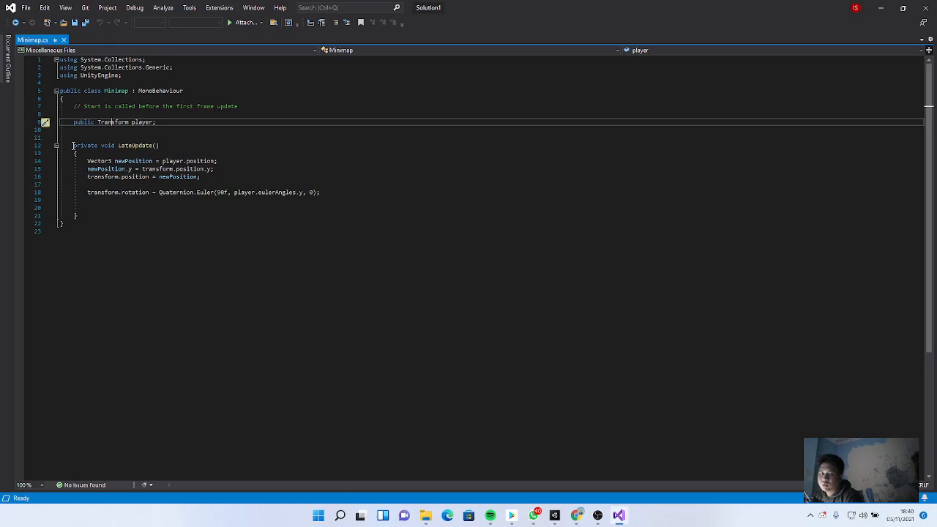
mouse_move(74, 146)
mouse_down()
mouse_move(129, 195)
mouse_move(139, 221)
mouse_move(202, 178)
mouse_move(139, 152)
mouse_move(74, 151)
mouse_up()
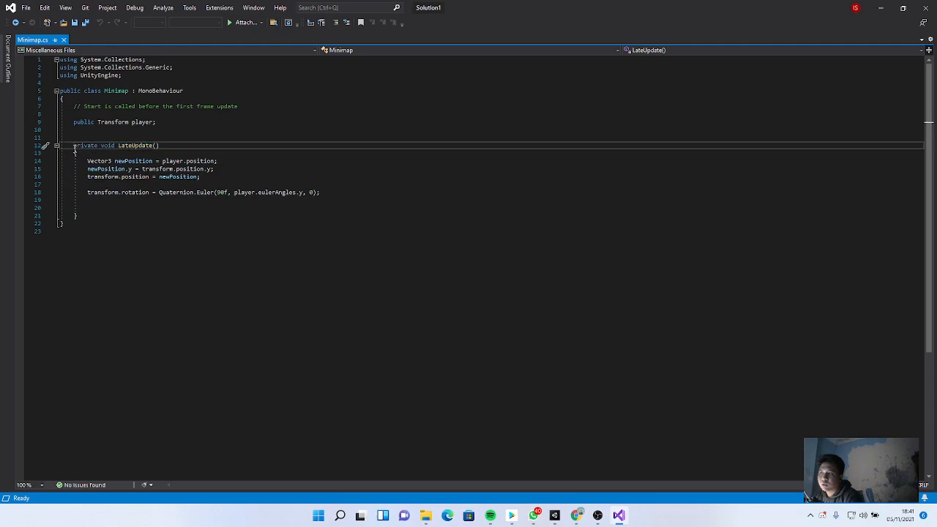
click(120, 144)
double_click(121, 145)
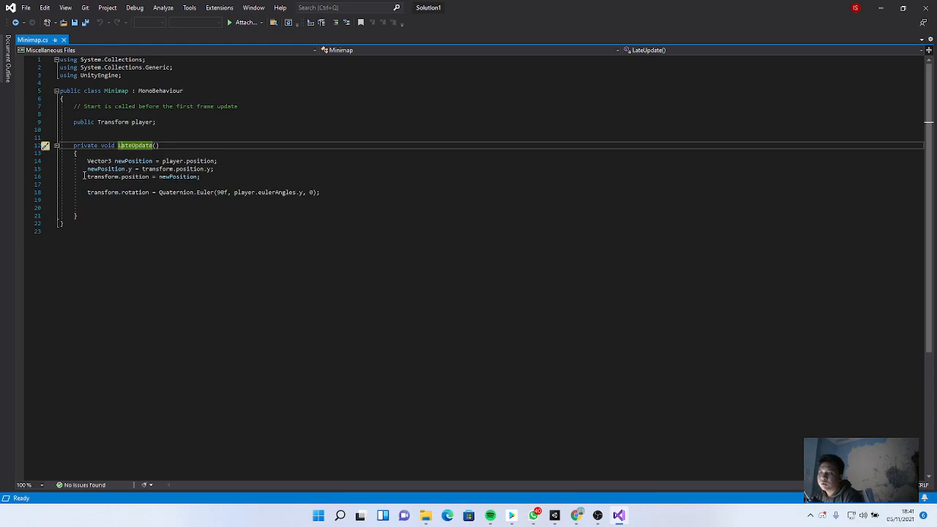
Examine the LateUpdate line that declares the Vector3 newPosition from player.position, and dismiss the pop-up window.
click(98, 161)
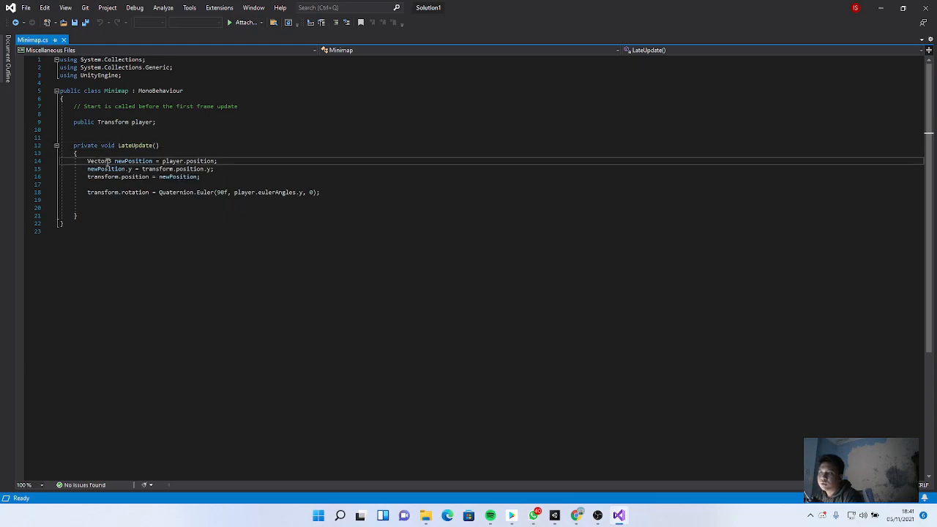
drag(110, 162, 88, 160)
click(98, 162)
click(121, 162)
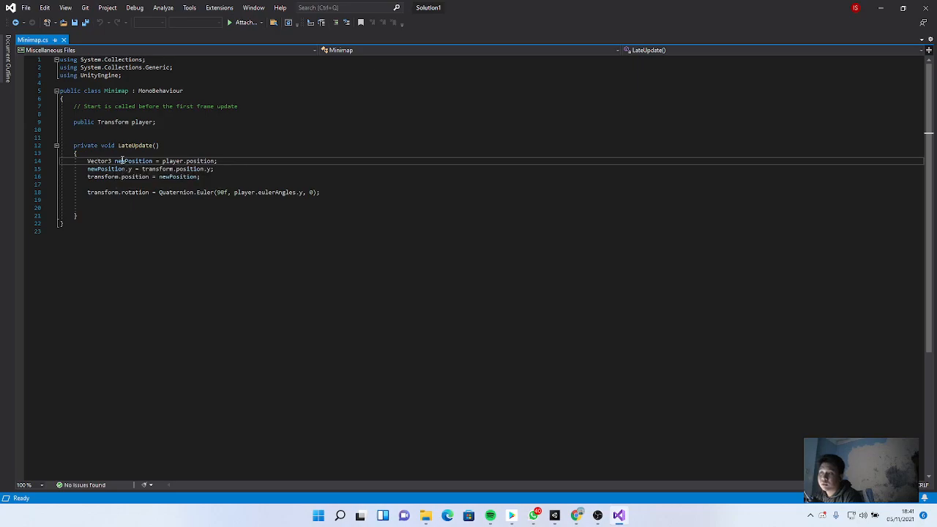
click(193, 162)
click(190, 161)
click(168, 161)
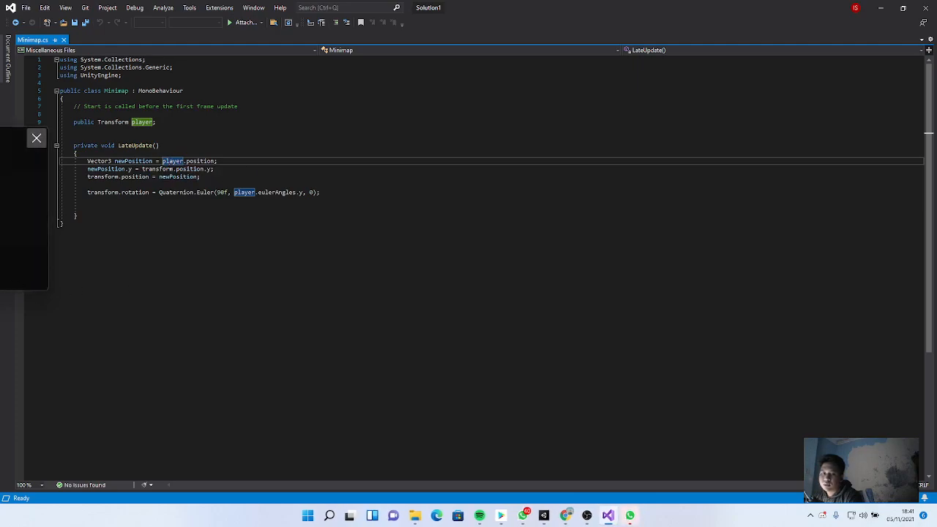
click(36, 137)
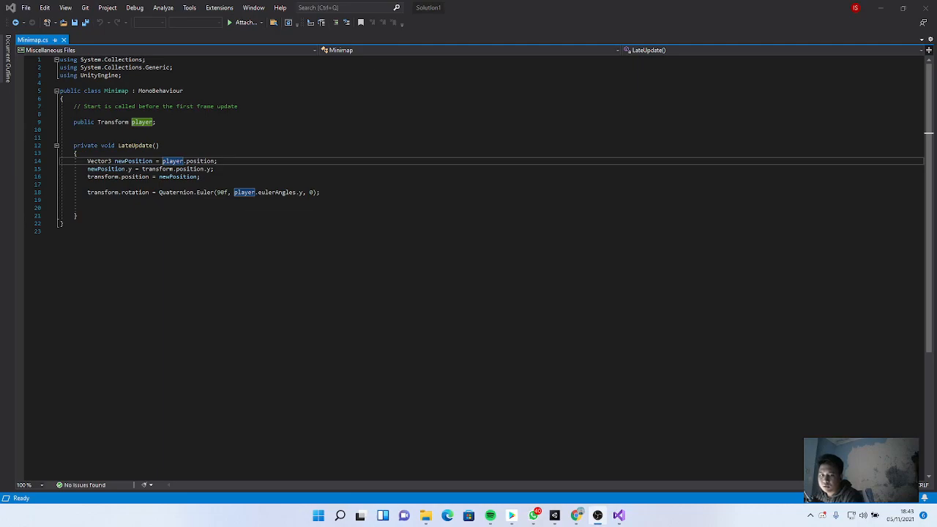
Examine the lines that set newPosition.y from transform.position.y and assign newPosition to transform.position.
click(126, 169)
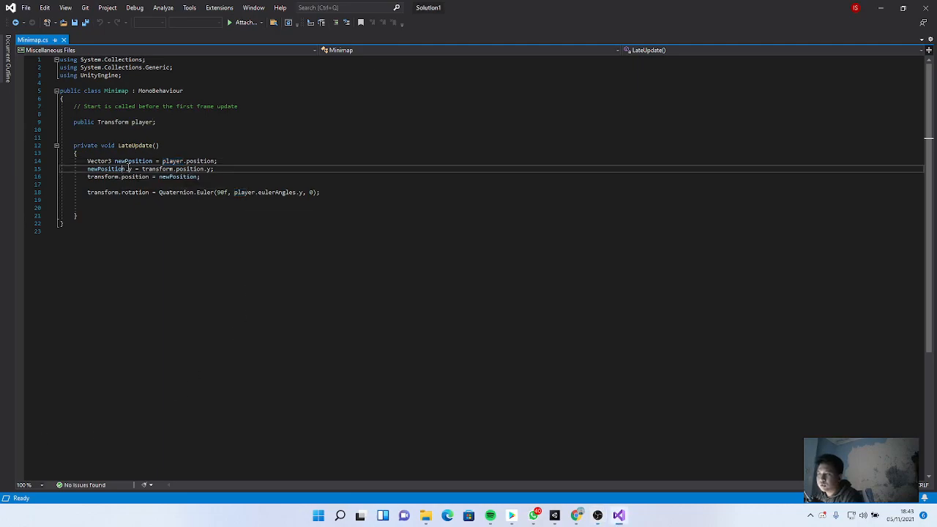
click(145, 161)
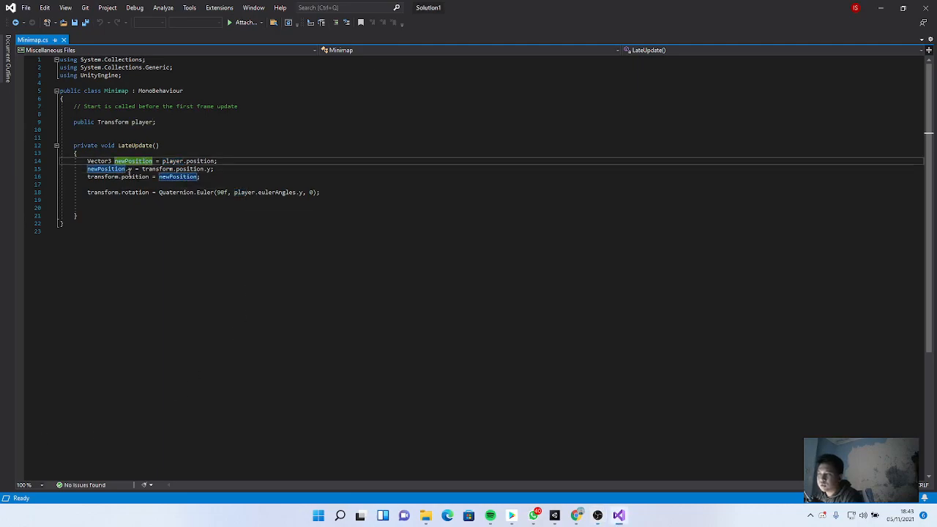
click(133, 169)
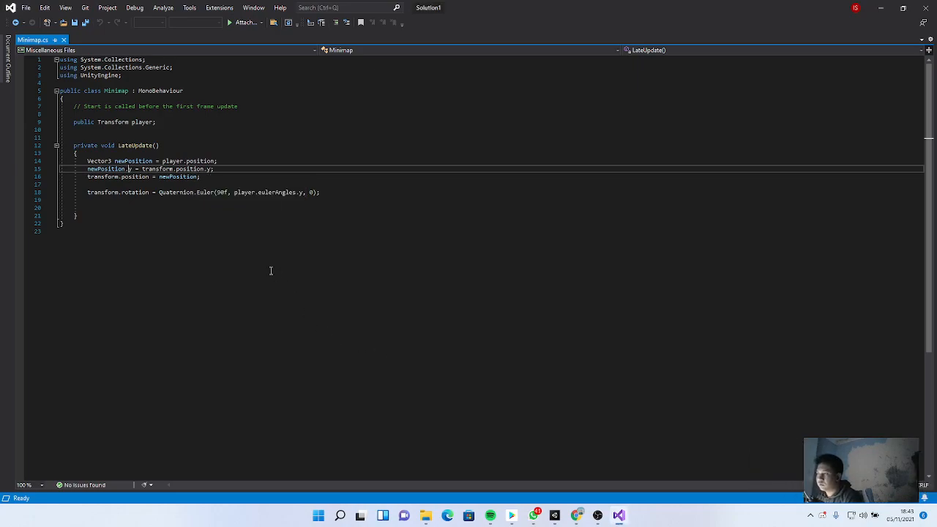
click(159, 184)
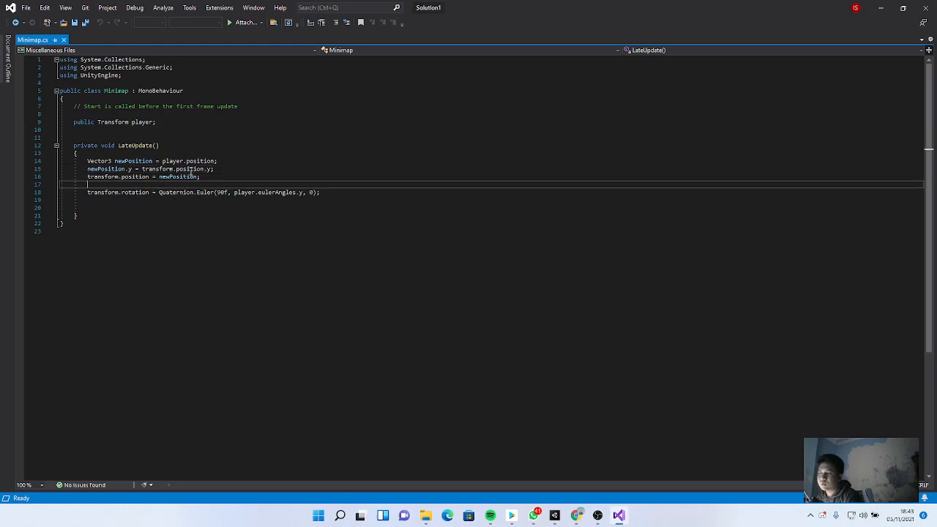
click(149, 169)
click(167, 183)
click(139, 200)
click(108, 185)
Examine the transform.rotation line with its Quaternion.Euler arguments 90f, player.eulerAngles.y and 0.
click(170, 193)
click(227, 193)
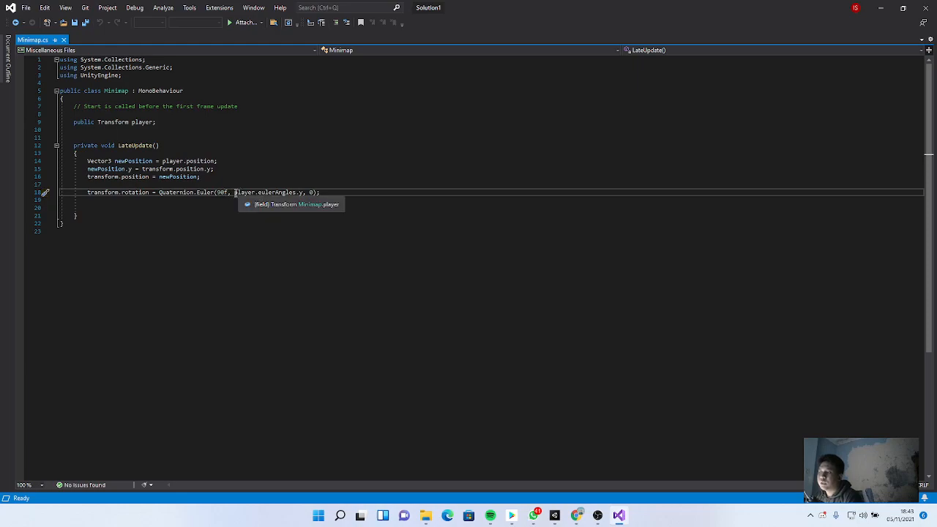
click(242, 193)
click(274, 192)
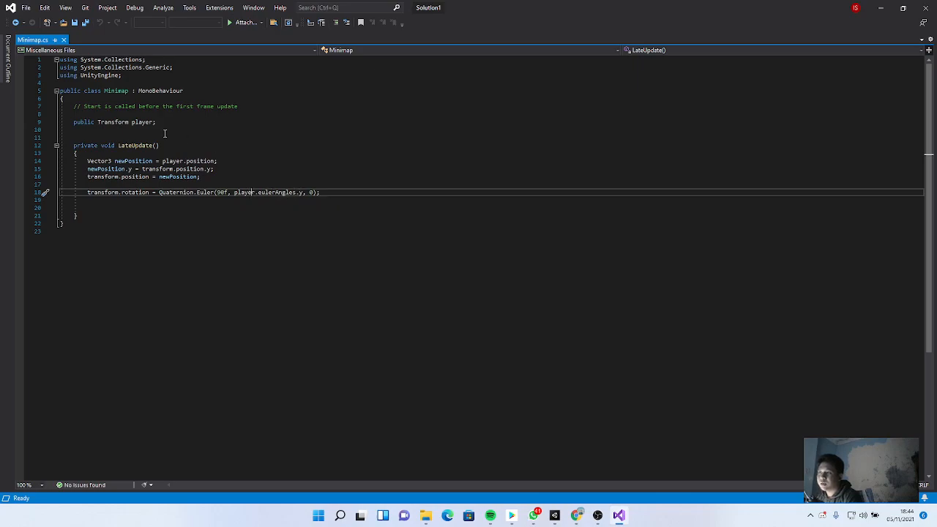
click(142, 123)
click(310, 194)
drag(308, 192, 318, 194)
click(318, 194)
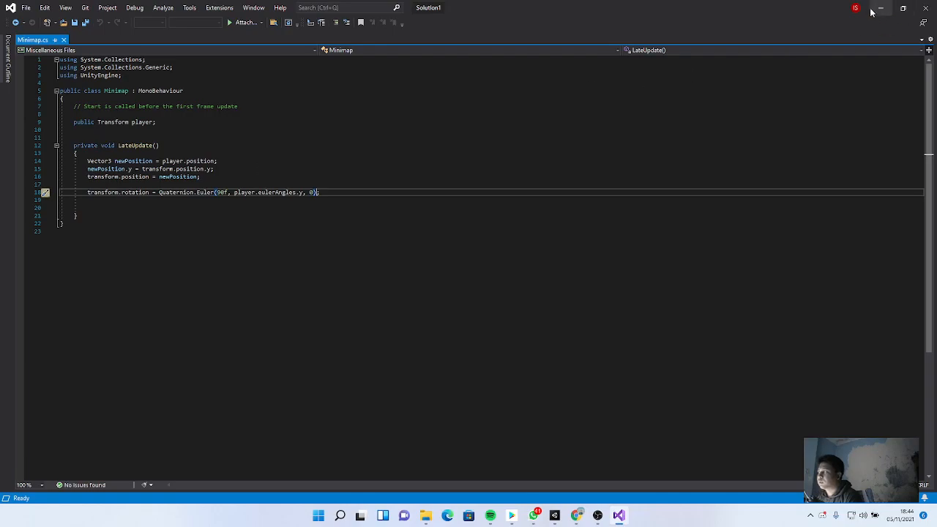
Close Visual Studio, return to Unity and clear the script selection in the Scripts folder.
click(903, 7)
drag(821, 6, 739, 83)
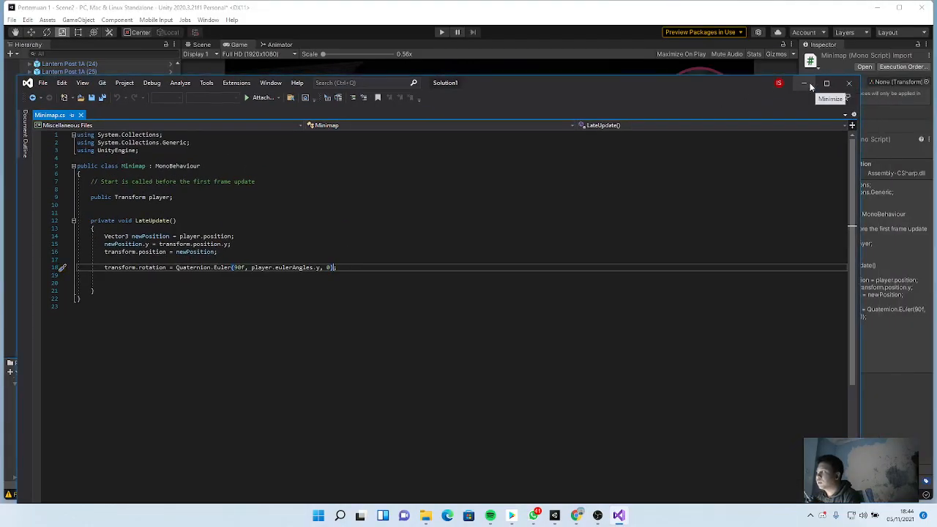
click(850, 83)
click(271, 444)
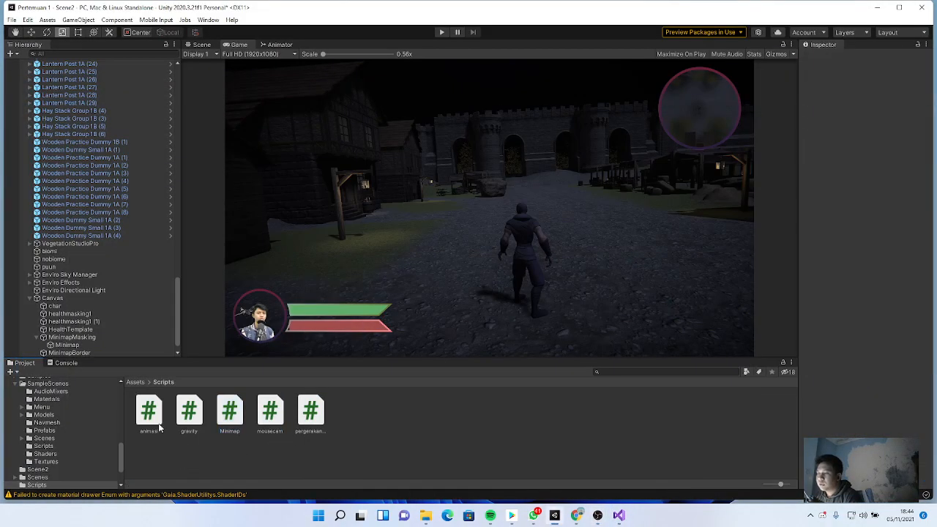
Attach the Minimap script from the Scripts folder to the MinimapCamera object.
scroll(77, 347, down, 1)
click(73, 353)
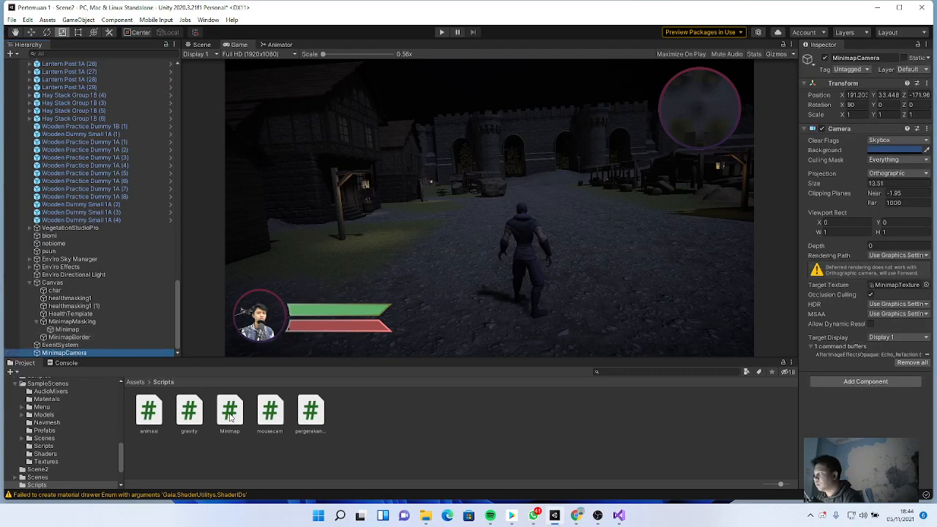
drag(243, 426, 836, 405)
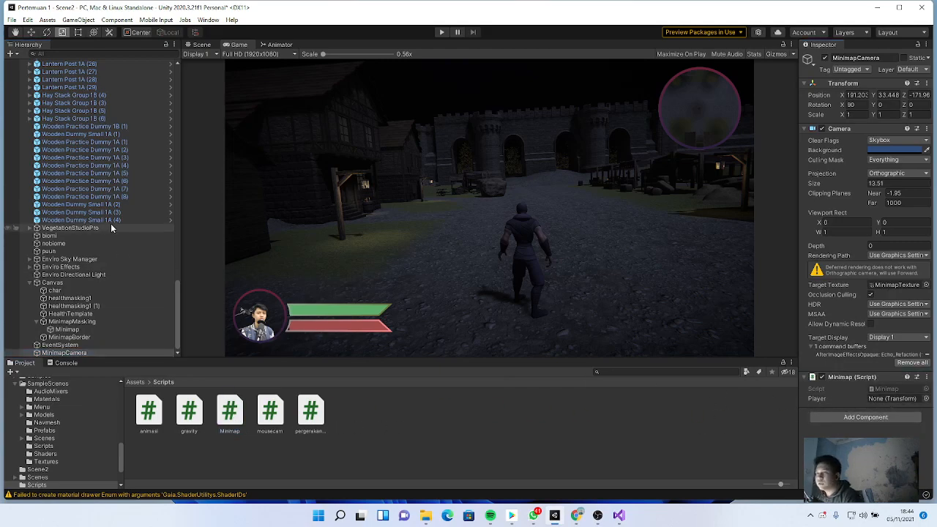
Assign the Player object from the Hierarchy to the Player field of MinimapCamera's Minimap script.
scroll(114, 208, up, 15)
scroll(113, 208, up, 3)
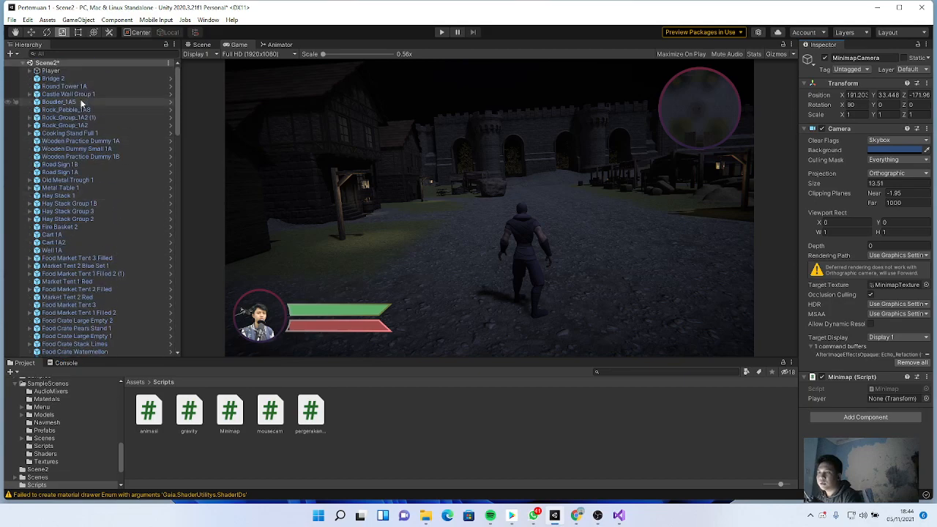
drag(779, 359, 884, 402)
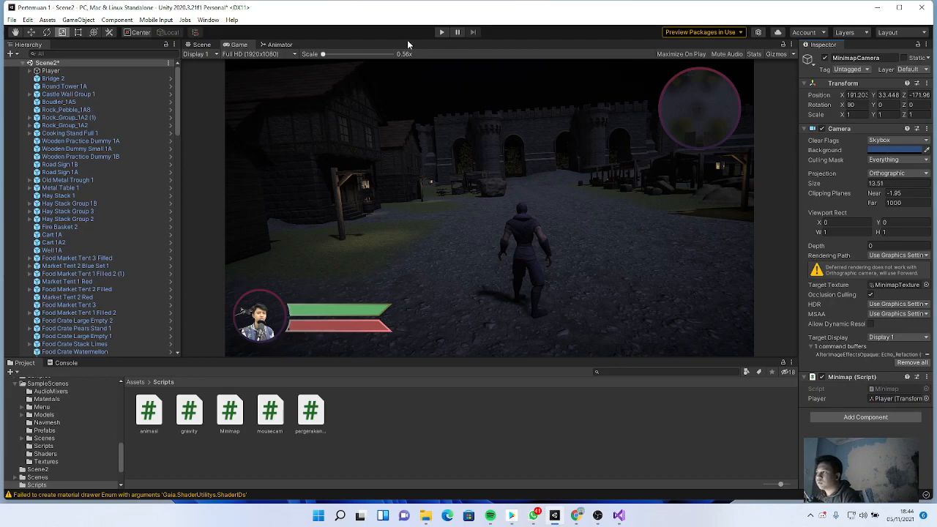
Start Play mode and run the character forward to test whether the minimap follows it.
click(440, 33)
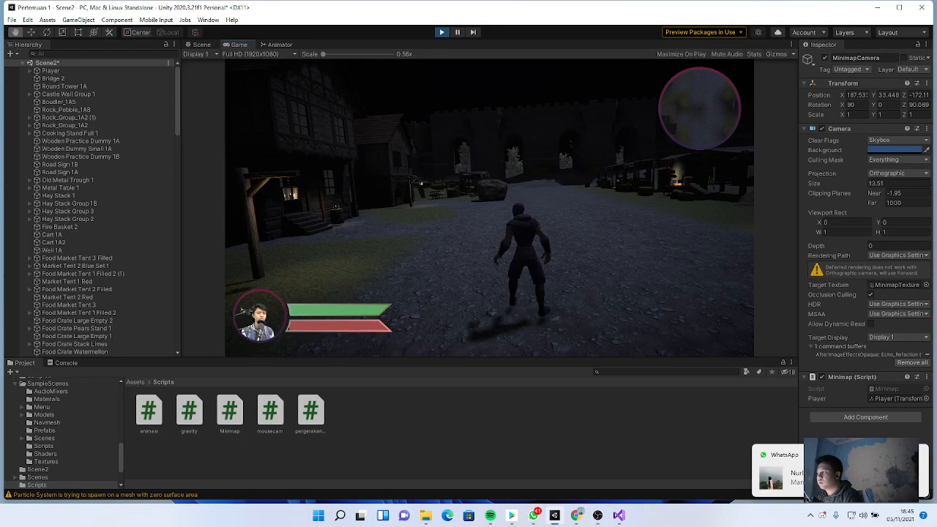
key(w)
key(r)
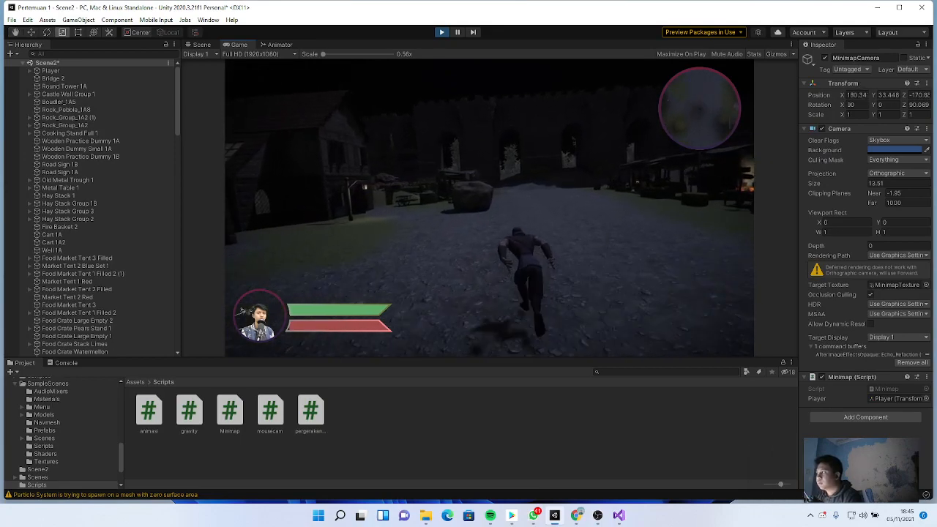
Jump, run and turn the character around the village in Play mode to test the minimap's tracking.
key(space)
key(w)
key(a)
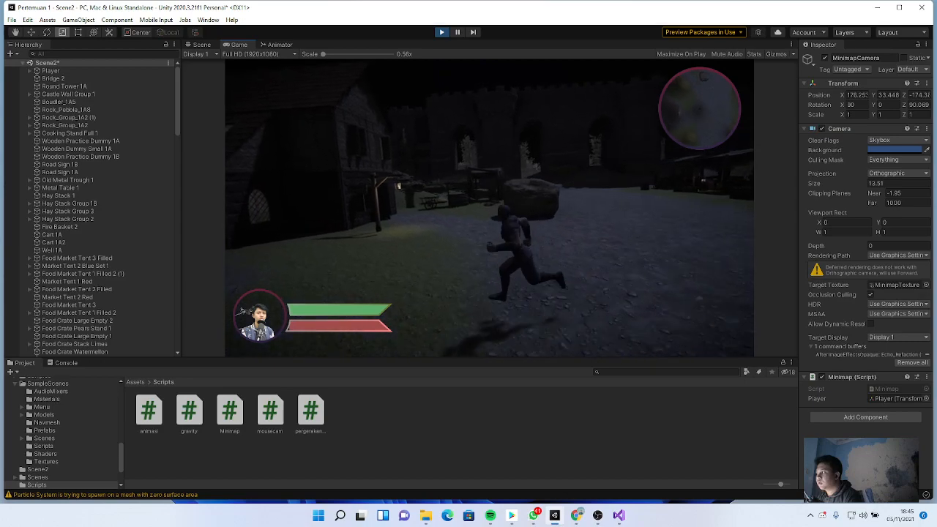
key(d)
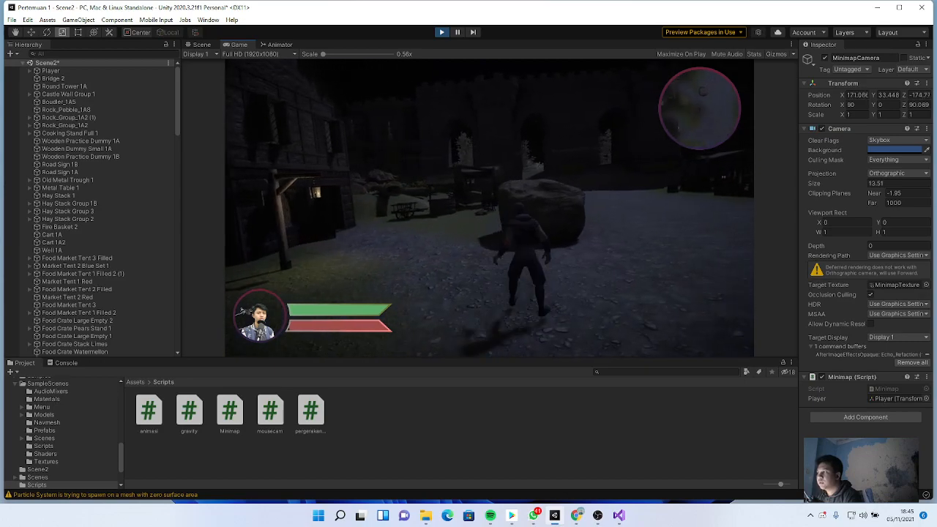
key(alt+Tab)
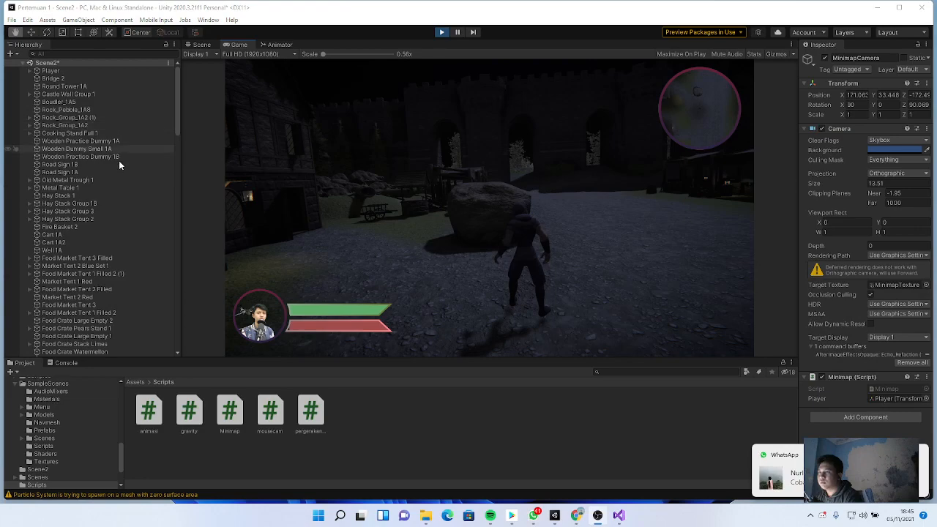
Search the Hierarchy for "main", select Main Camera and go to its Mousecam script settings.
scroll(124, 303, down, 10)
scroll(142, 279, down, 15)
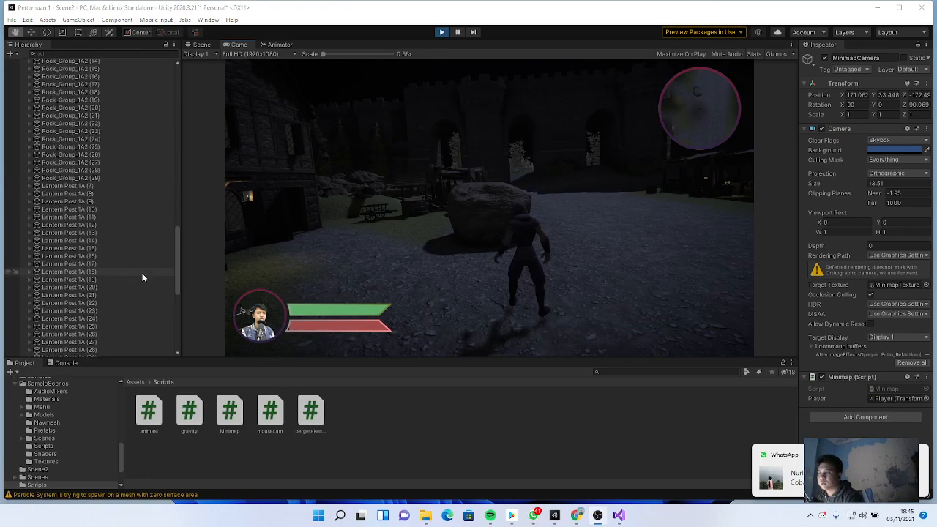
scroll(115, 226, up, 14)
click(117, 54)
text(main)
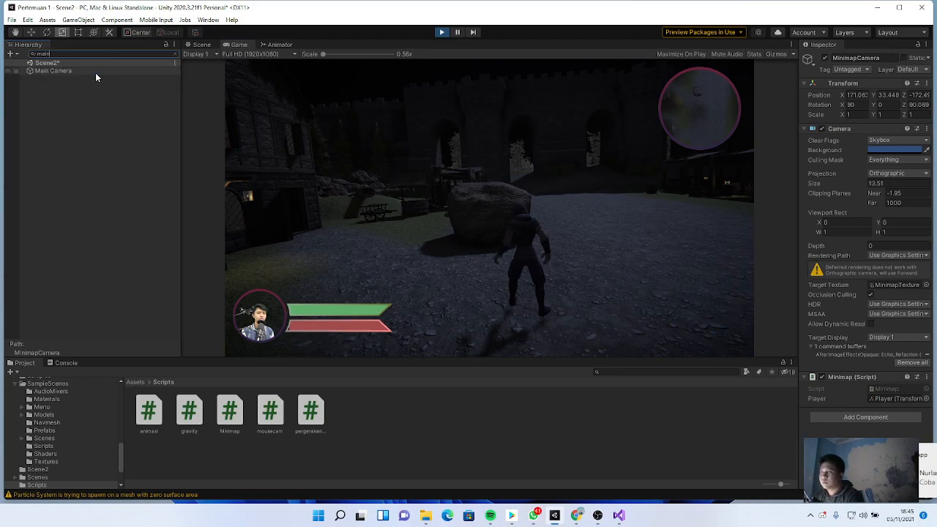
click(53, 70)
scroll(851, 375, down, 10)
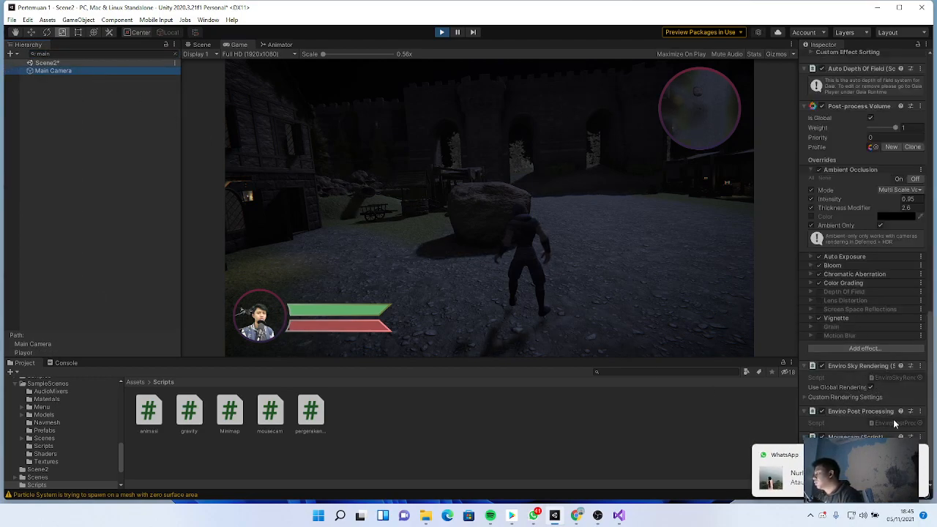
click(899, 459)
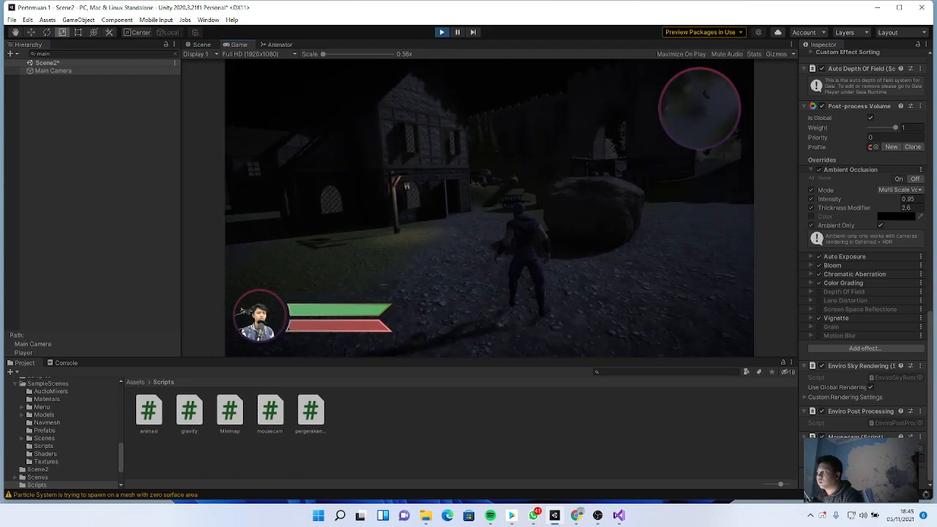
Run the character between the village houses to check the minimap during turns, and stop Play mode.
key(d)
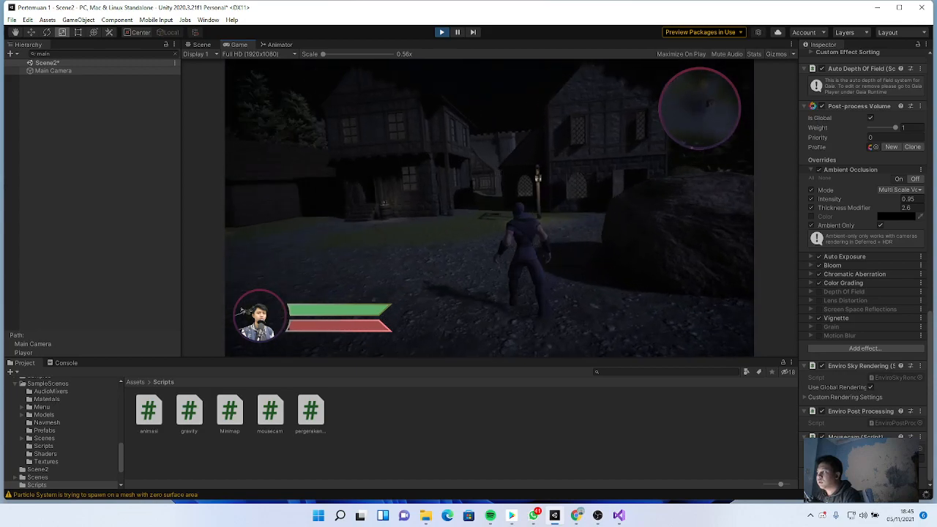
key(w)
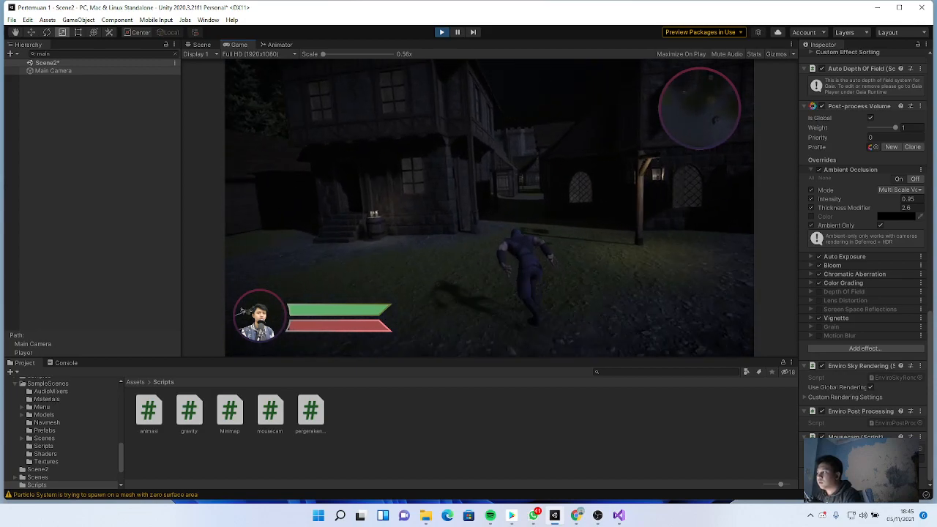
key(w)
key(w)
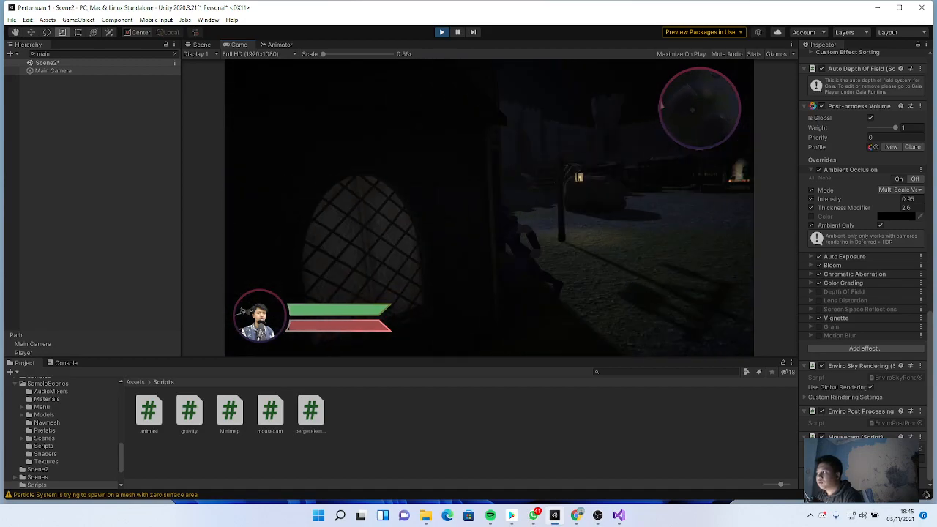
key(w)
key(w)
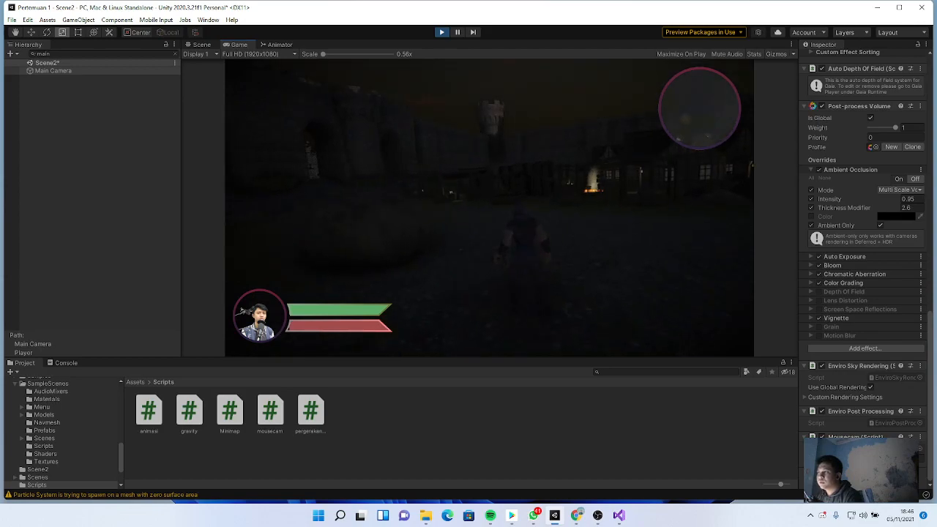
click(441, 36)
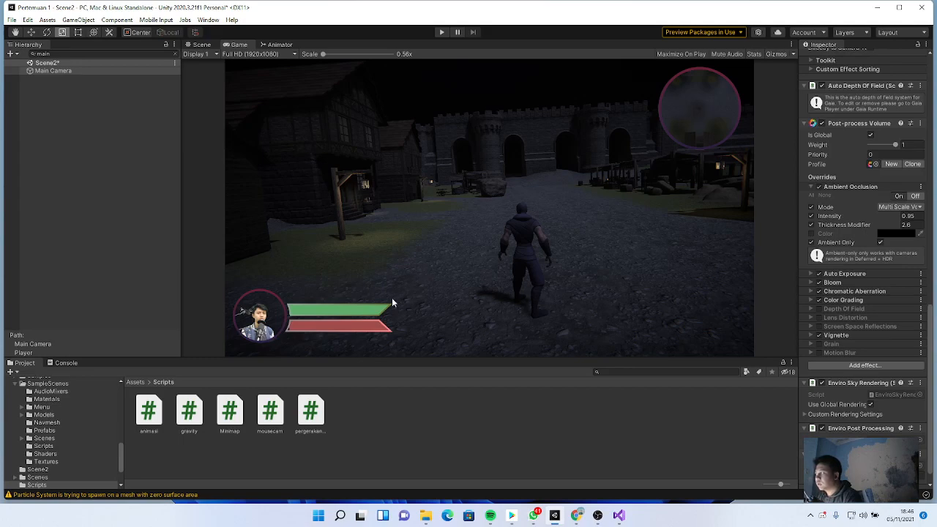
Clear the Hierarchy search and add a UI Raw Image as a child of MinimapMasking.
click(66, 53)
key(BackSpace)
key(BackSpace)
key(BackSpace)
key(BackSpace)
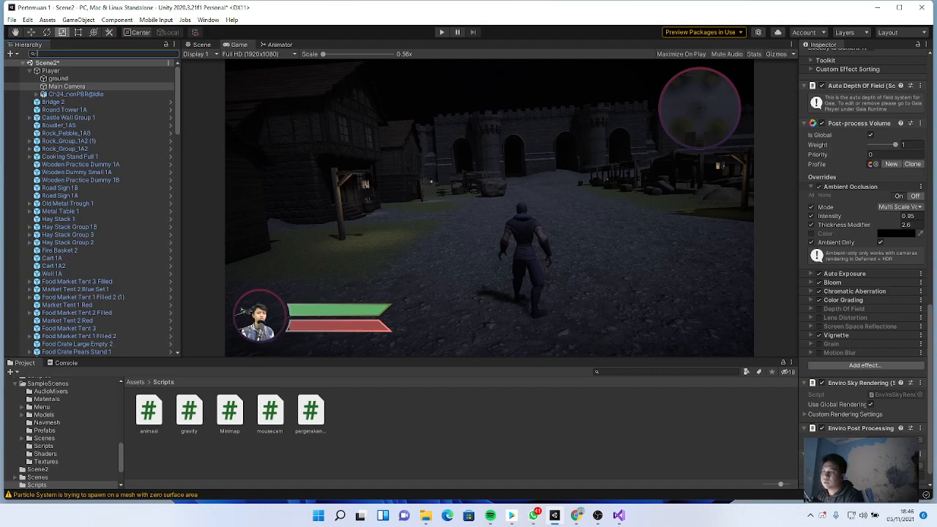
scroll(98, 184, down, 20)
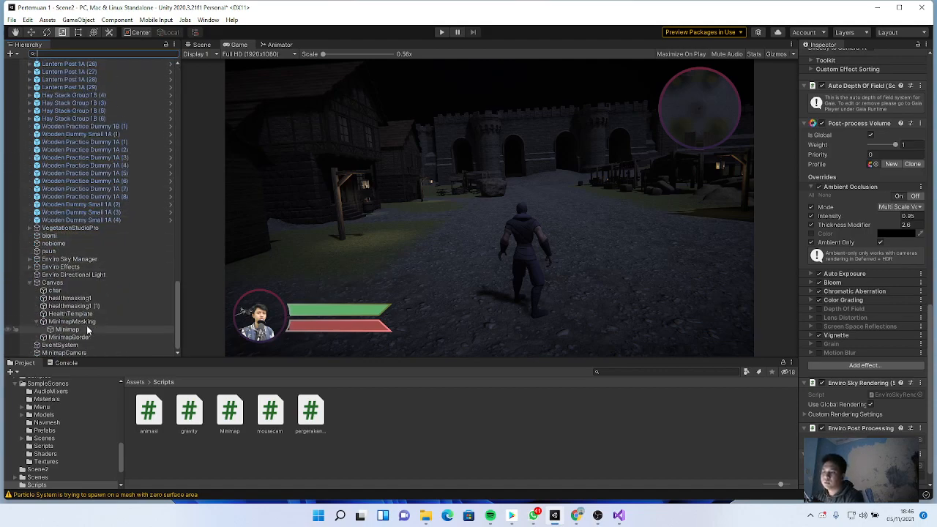
click(87, 323)
right_click(86, 324)
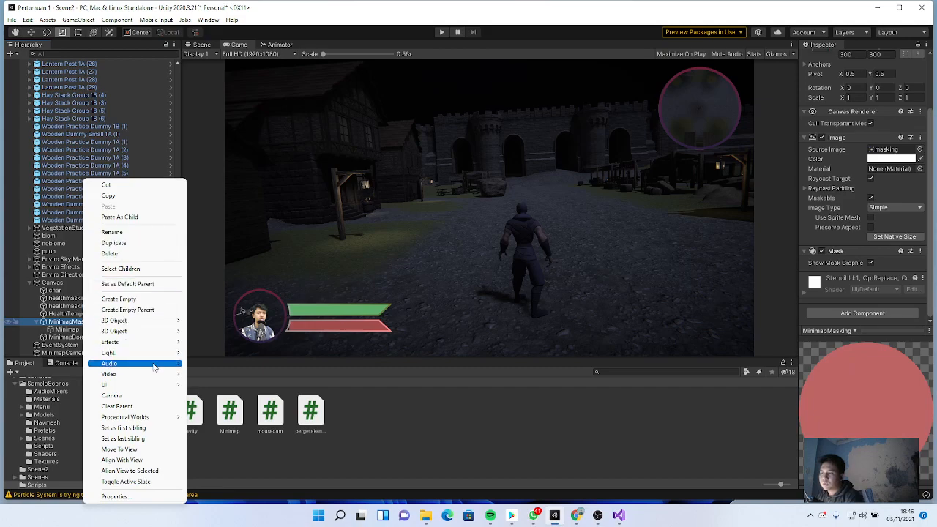
mouse_move(161, 388)
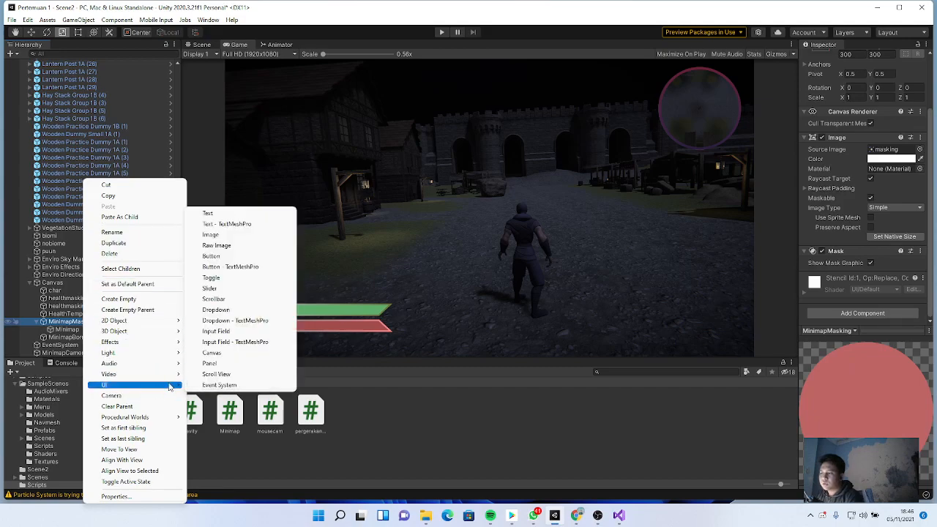
click(261, 247)
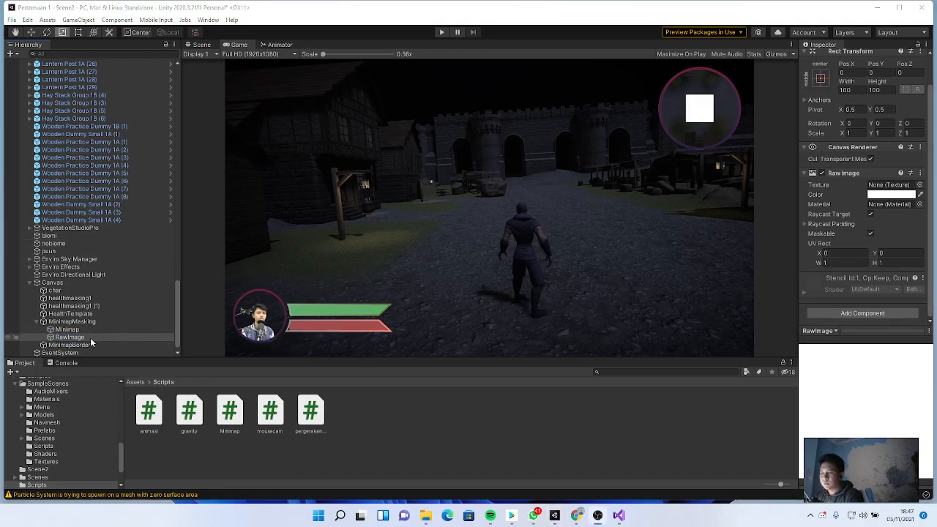
Rename the new Raw Image under MinimapMasking as Arrow.
click(79, 338)
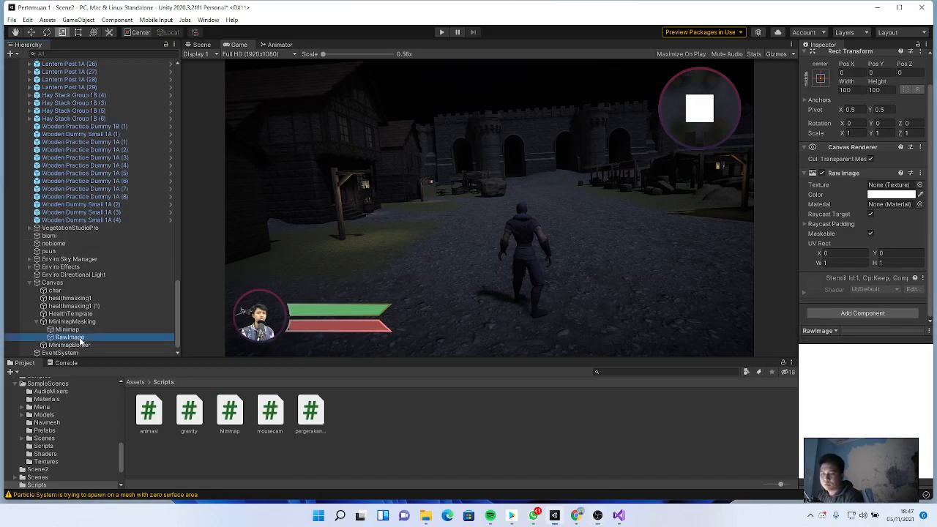
click(80, 338)
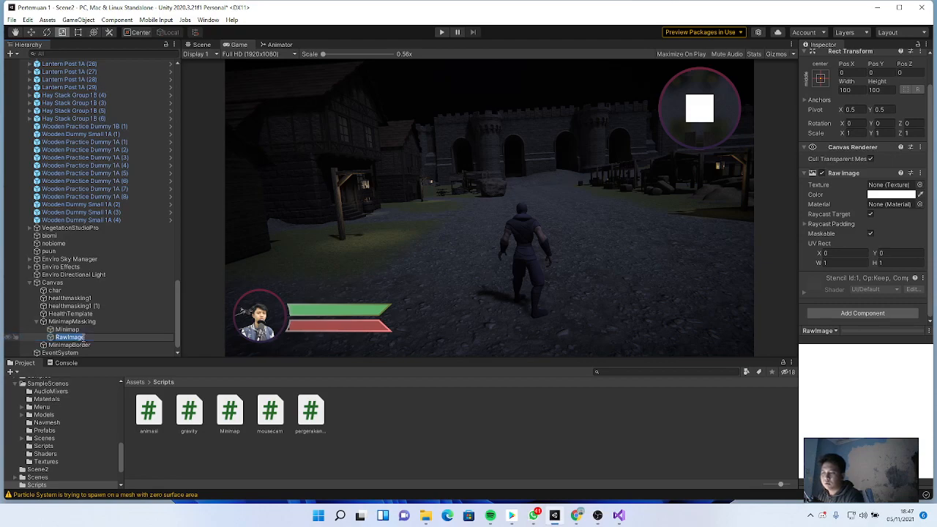
text(Arrow)
key(Return)
click(232, 393)
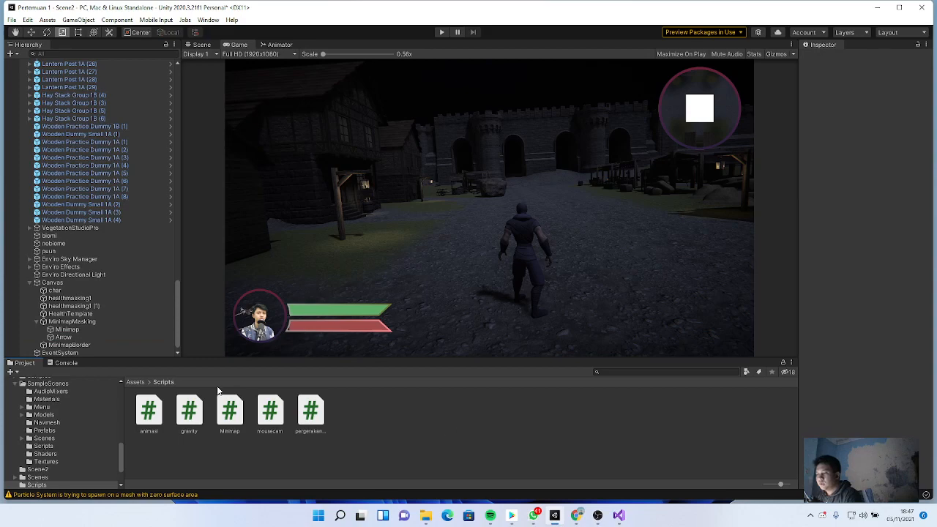
Assign the arrow image from Assets/HUD/Minimap as the texture of the Arrow object's Raw Image.
click(64, 337)
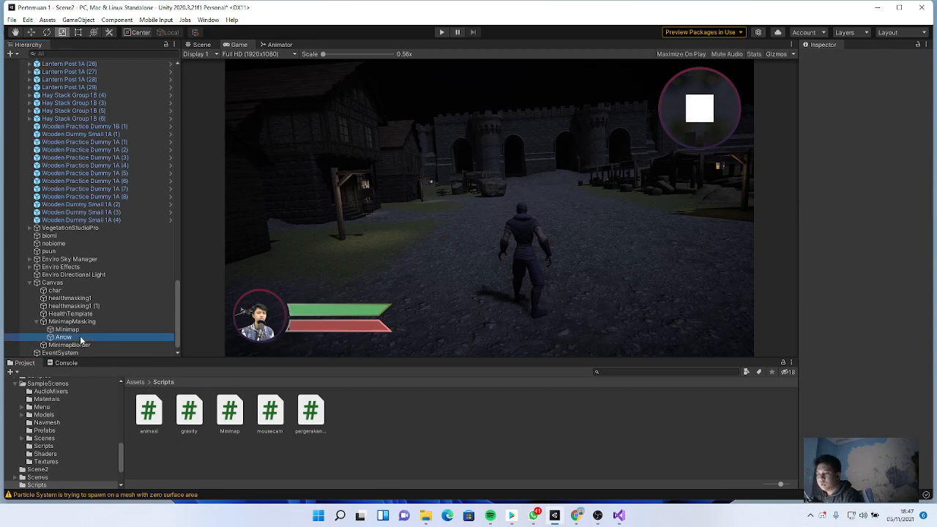
click(139, 382)
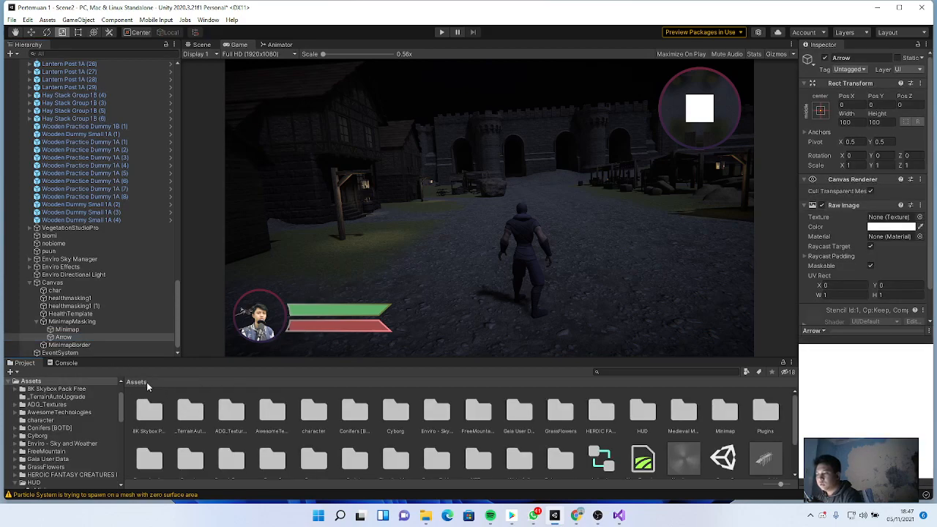
double_click(643, 414)
double_click(150, 412)
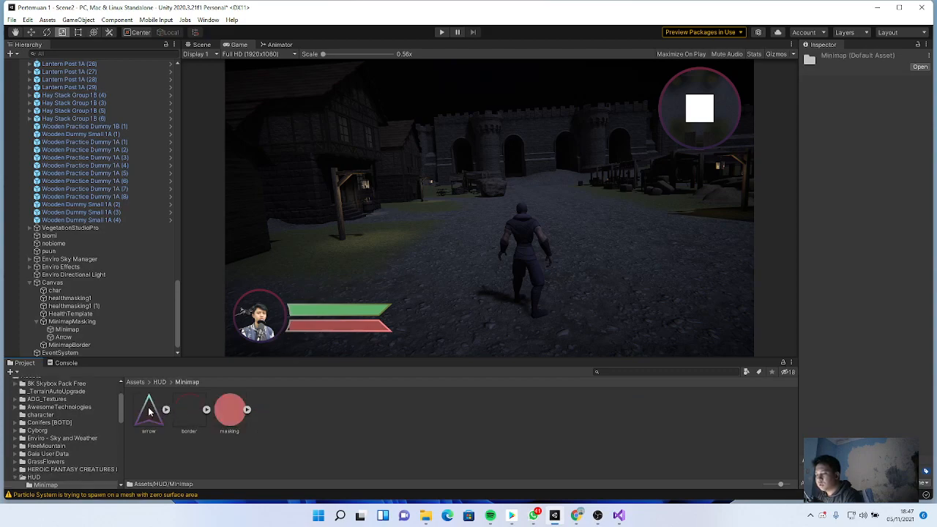
click(66, 337)
drag(149, 410, 891, 218)
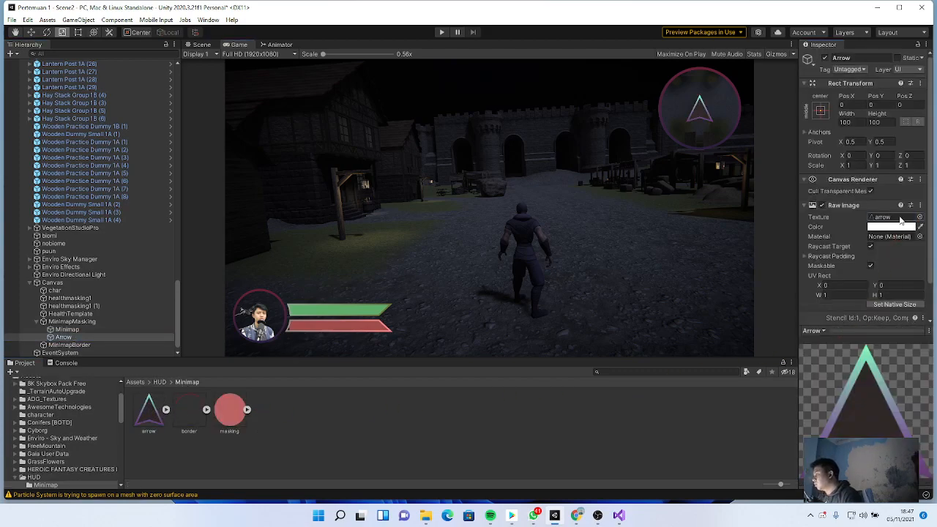
Try a width and height of 50 for the Arrow object.
click(104, 338)
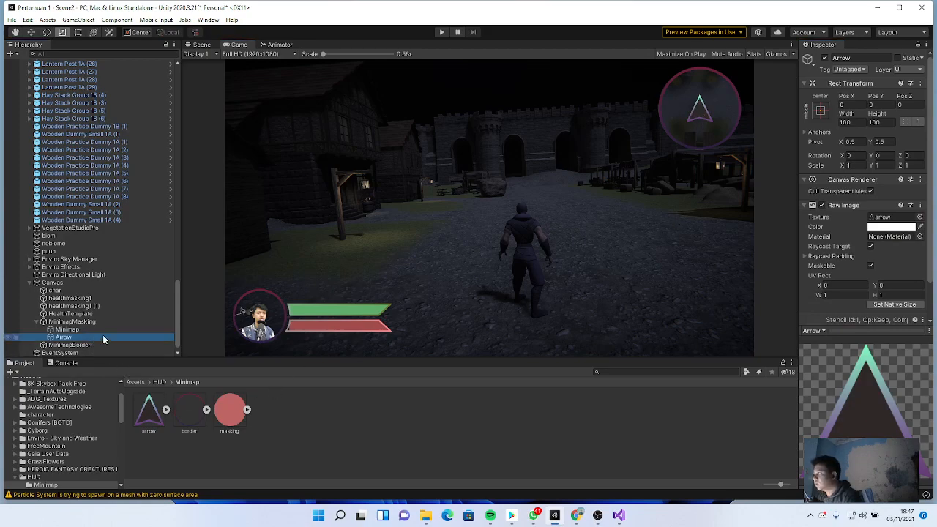
click(859, 123)
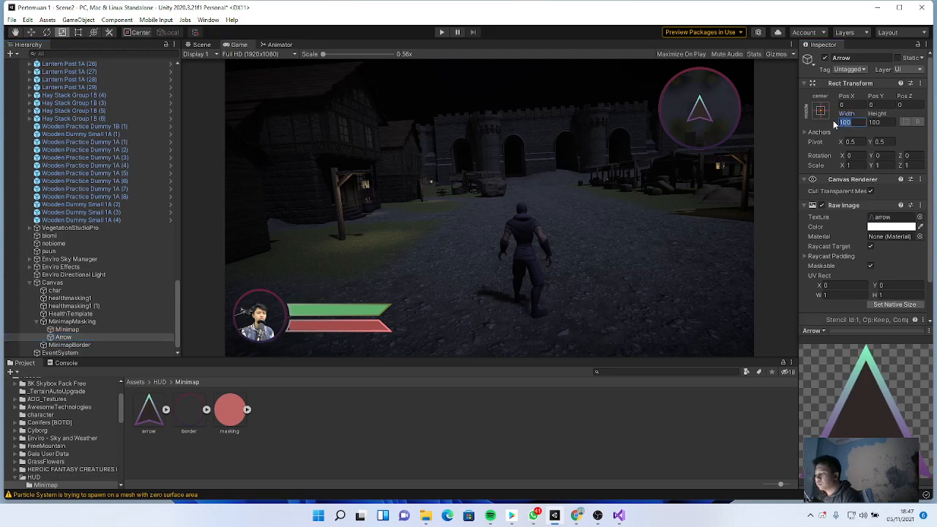
text(50)
key(Tab)
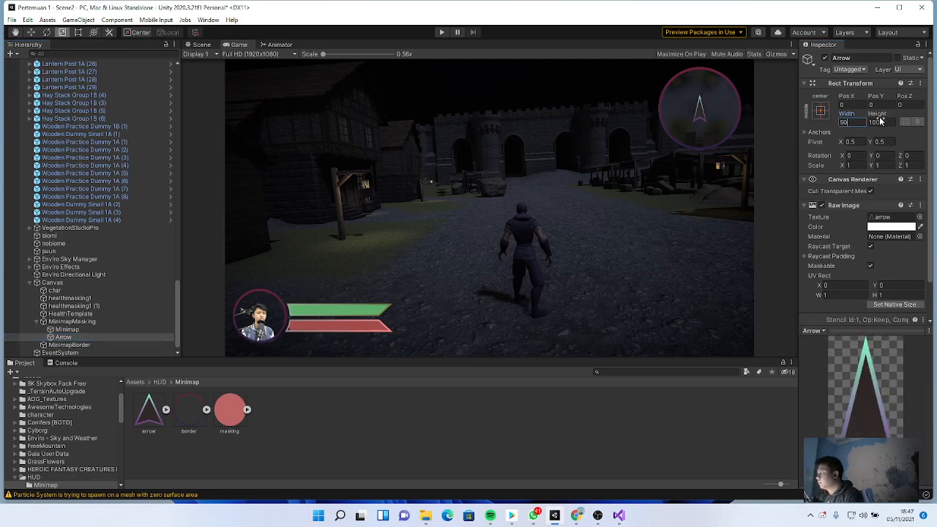
text(50)
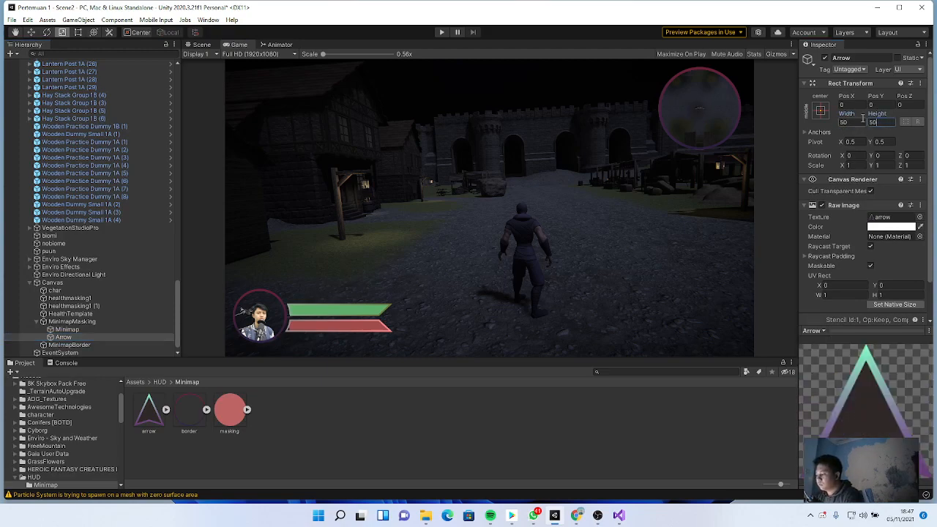
Set the Arrow object's width and height to 45 and clear the selection.
click(848, 121)
text(45)
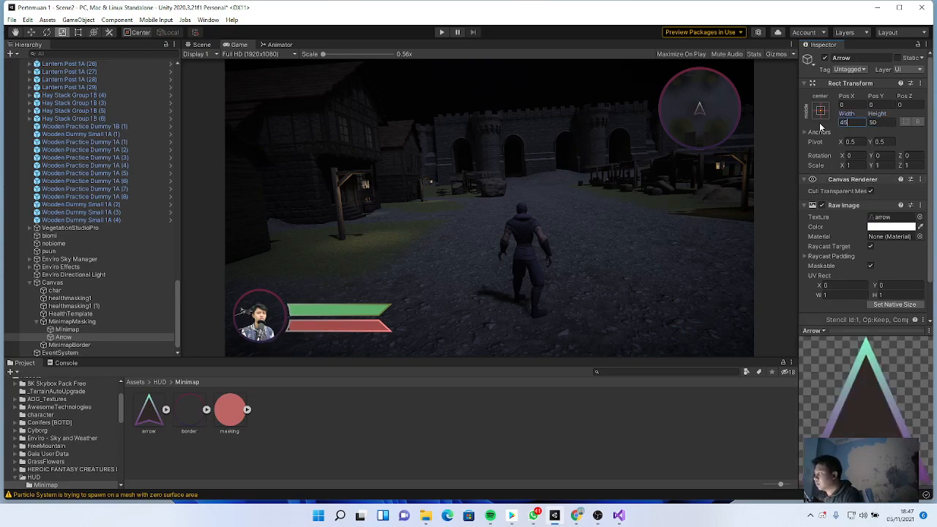
key(Tab)
text(45)
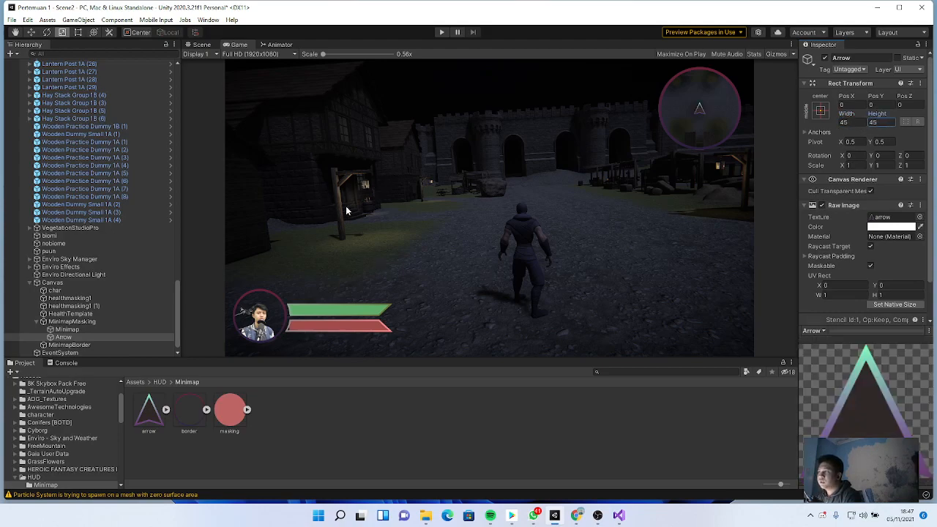
click(373, 414)
Start Play mode and run the character forward to test the arrow marker on the minimap.
click(441, 33)
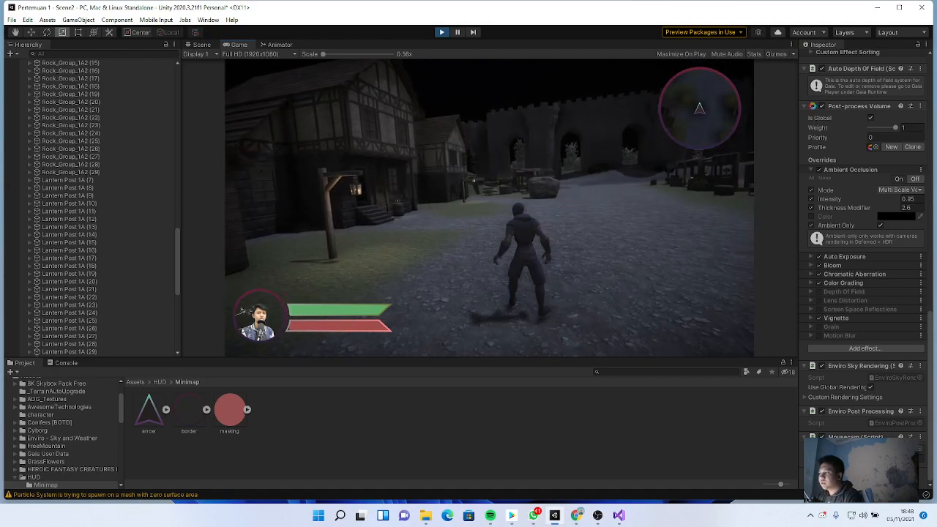
key(w)
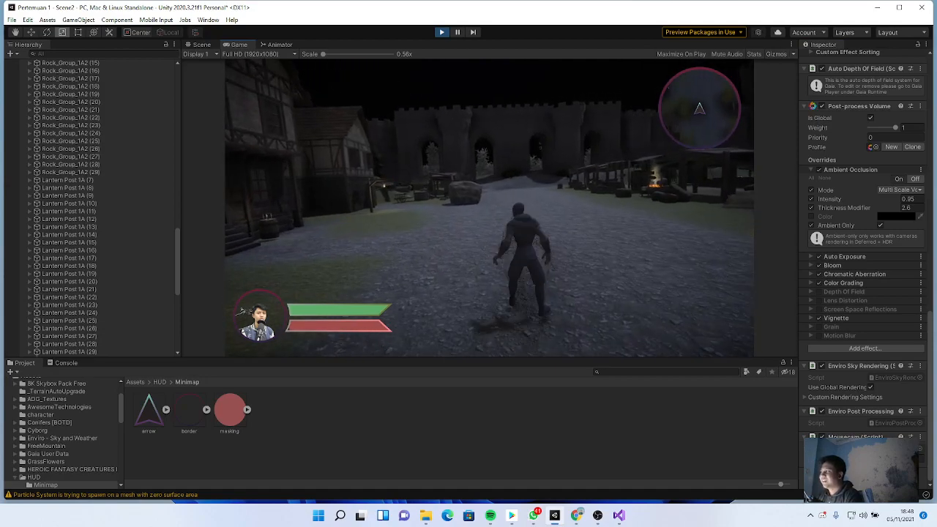
key(w)
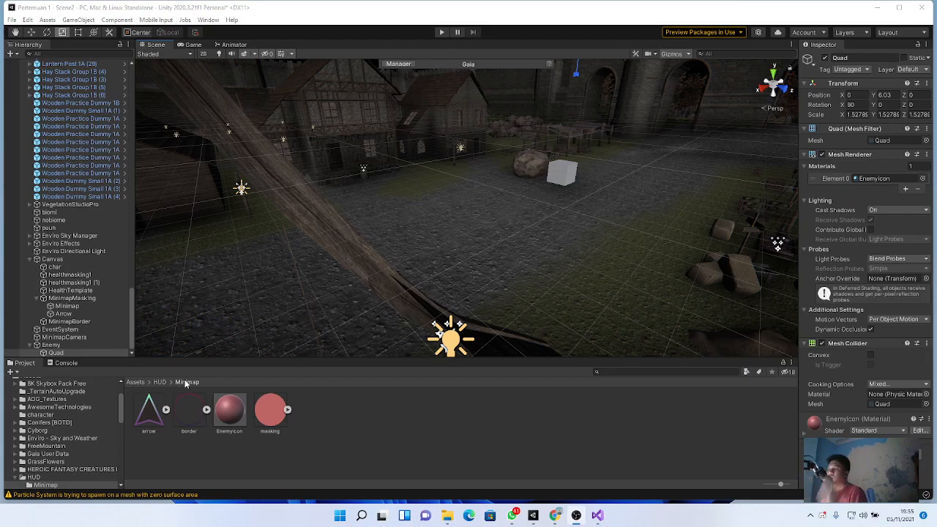
middle_drag(318, 297, 402, 292)
mouse_move(401, 292)
right_down()
mouse_move(419, 268)
mouse_move(399, 277)
right_up()
scroll(400, 277, up, 5)
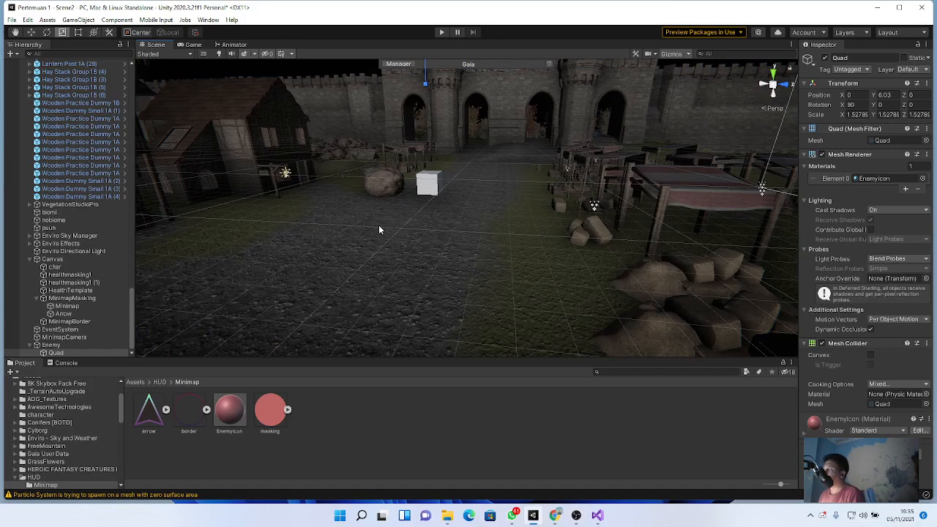
right_drag(419, 258, 389, 279)
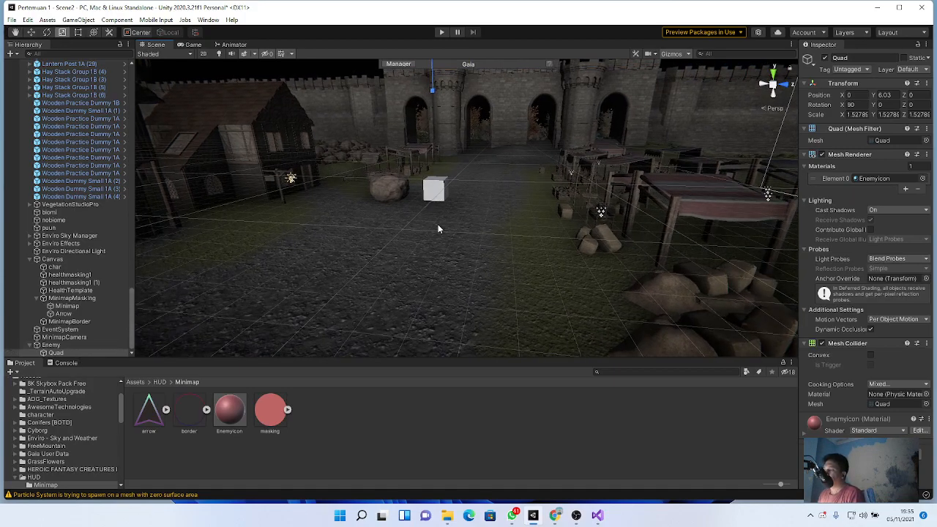
Examine the Enemy cube in the scene and inspect its components.
scroll(438, 223, up, 3)
middle_drag(438, 223, 441, 272)
scroll(420, 223, up, 3)
scroll(421, 225, up, 2)
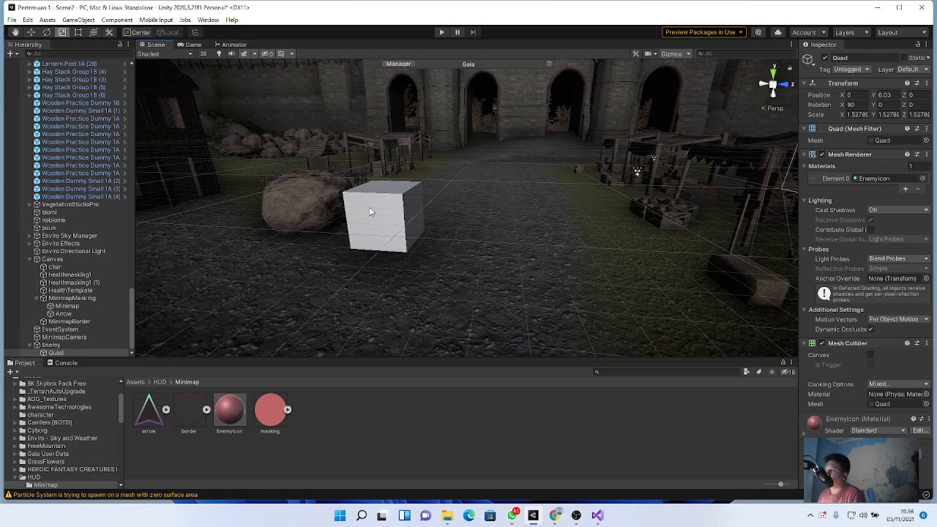
scroll(266, 280, down, 5)
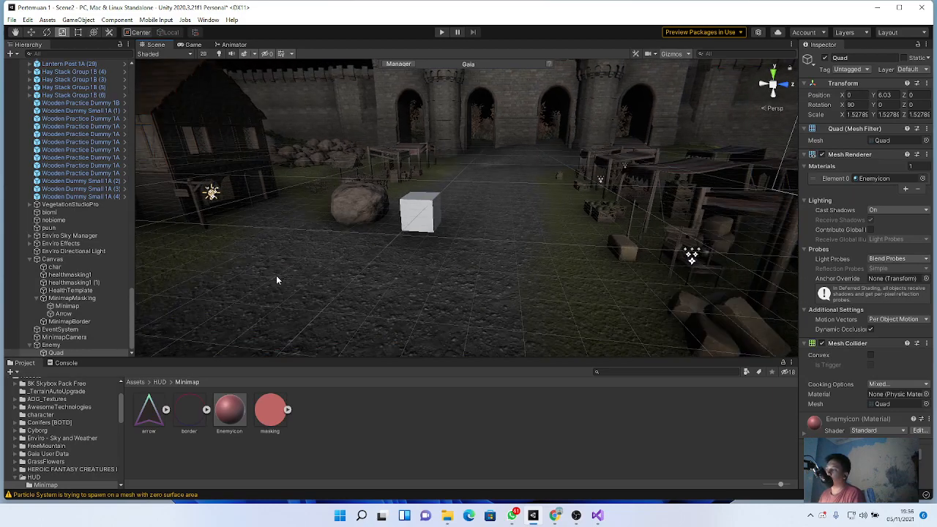
scroll(405, 235, up, 5)
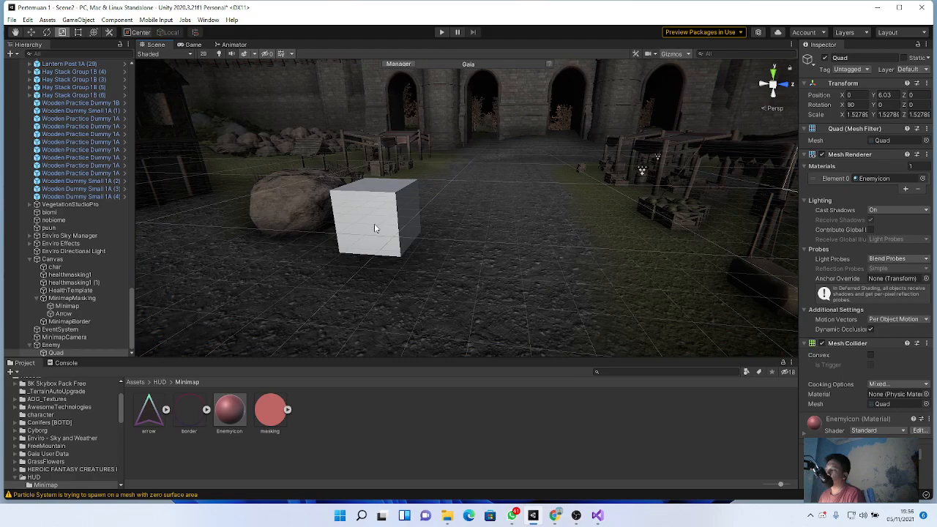
click(375, 228)
scroll(513, 268, up, 2)
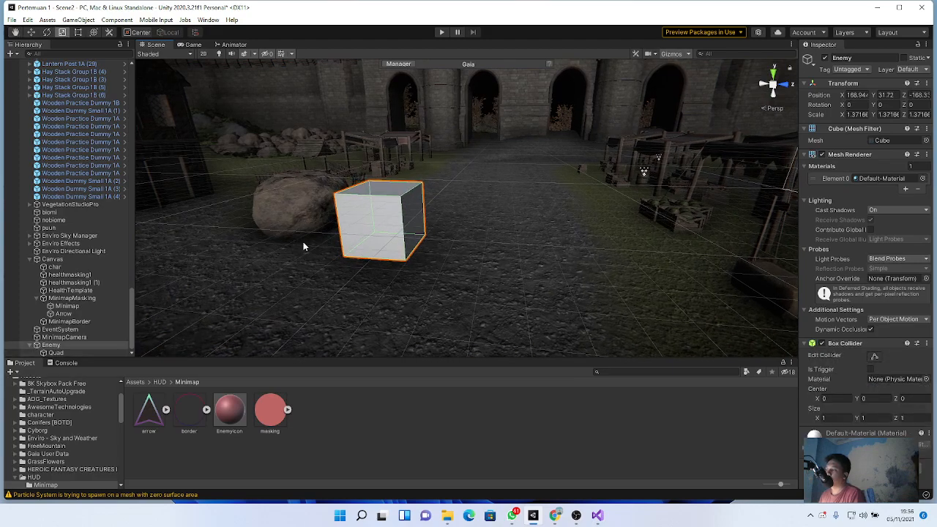
click(260, 269)
click(260, 269)
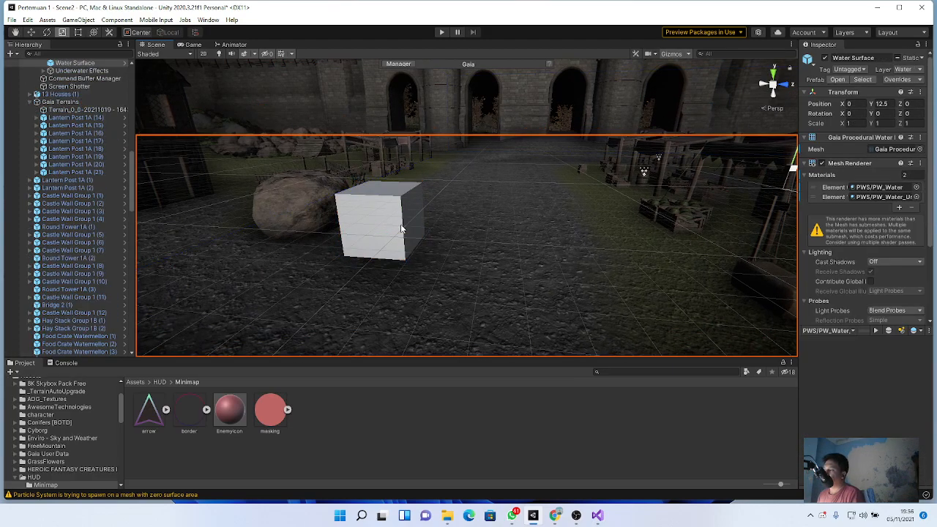
click(400, 226)
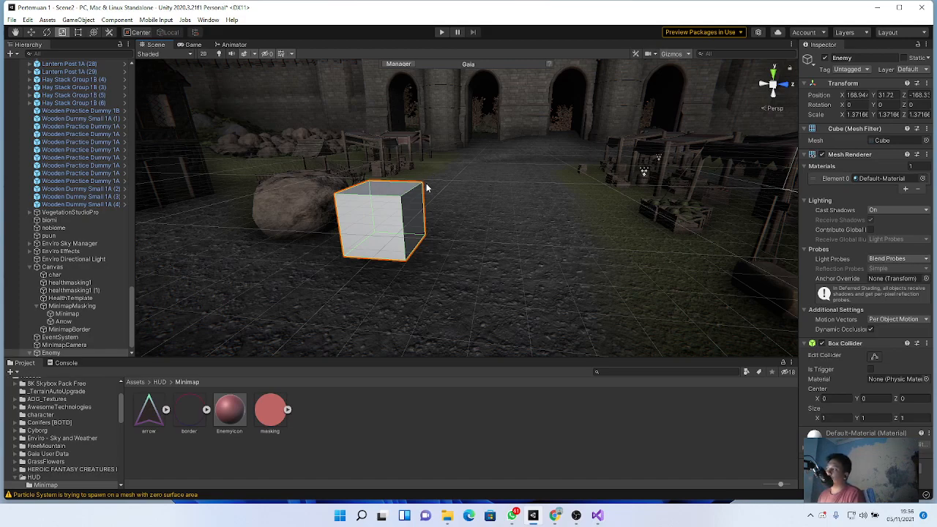
scroll(90, 337, down, 1)
click(83, 345)
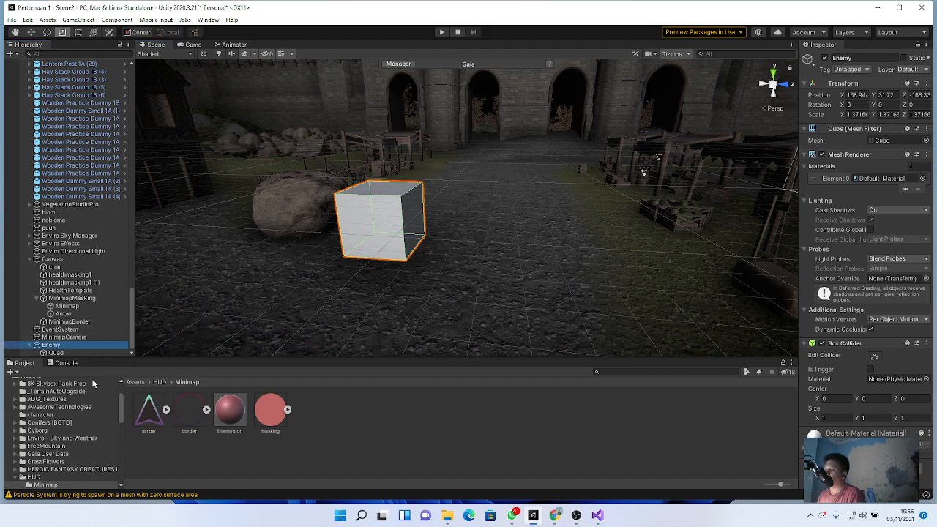
Select the Quad under Enemy and view it up close from above.
click(58, 354)
scroll(370, 248, down, 3)
middle_drag(371, 247, 408, 338)
scroll(431, 227, down, 4)
key(f)
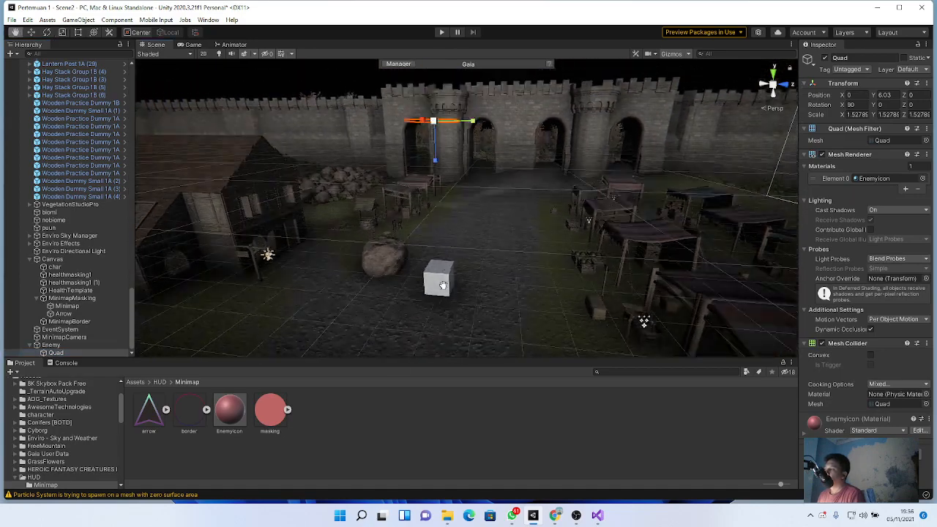
scroll(440, 321, up, 4)
scroll(427, 283, up, 3)
middle_drag(408, 285, 529, 146)
middle_drag(407, 304, 533, 77)
right_drag(476, 291, 466, 257)
middle_drag(467, 256, 386, 291)
right_drag(386, 291, 389, 352)
scroll(411, 239, down, 4)
scroll(465, 216, up, 4)
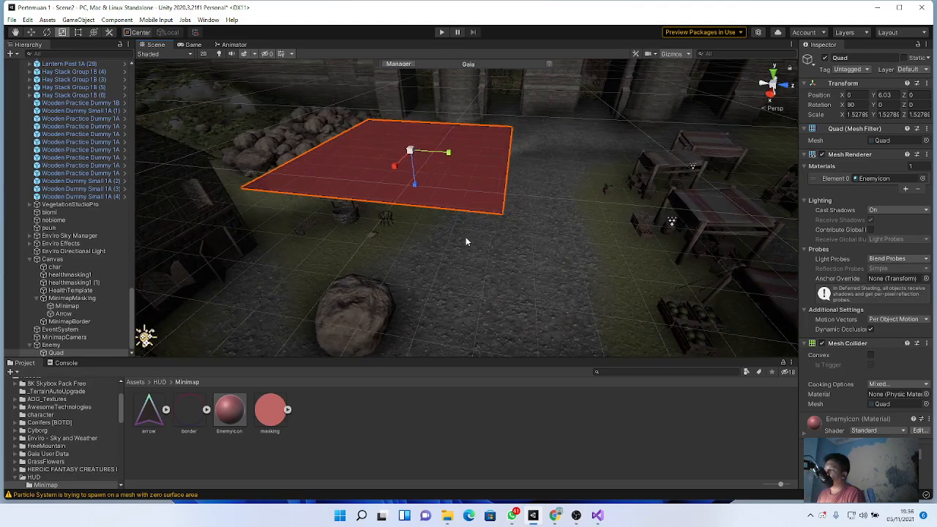
Examine the Quad's placement above the Enemy cube from farther away and from several angles.
scroll(439, 195, down, 4)
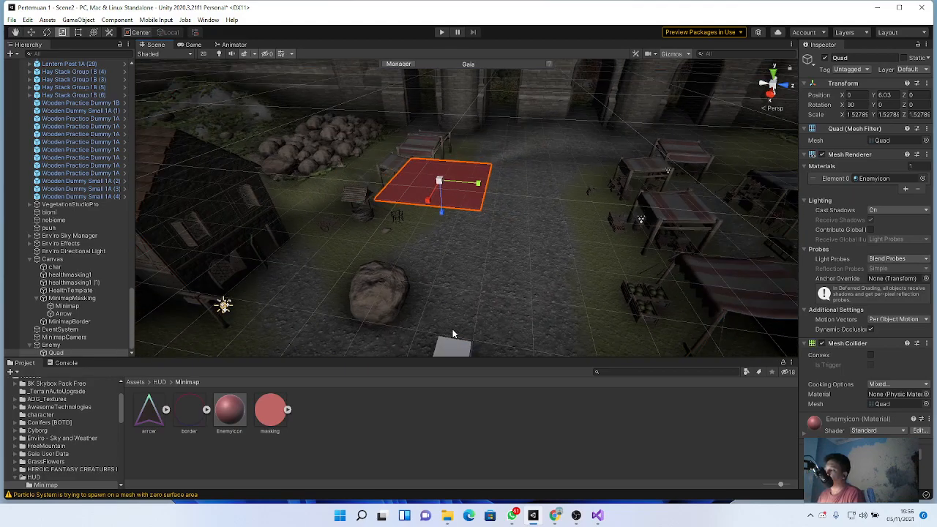
scroll(452, 328, down, 4)
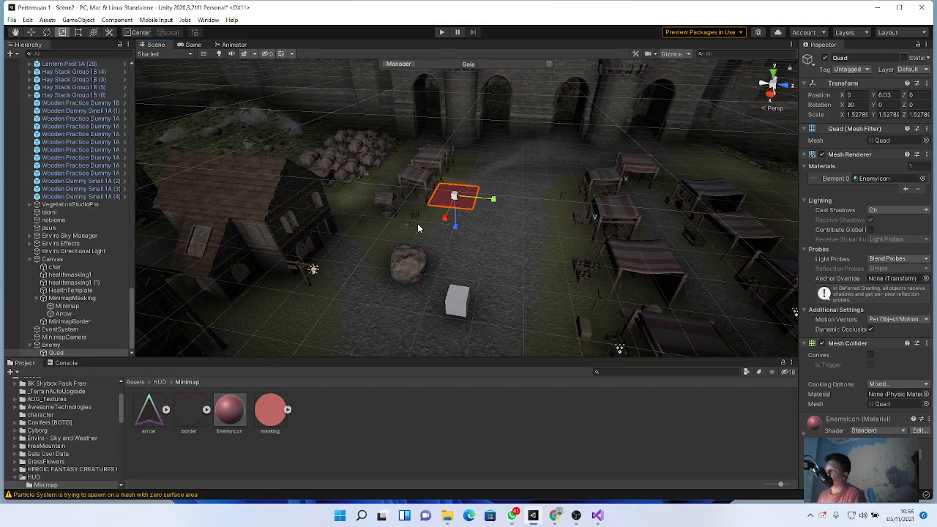
scroll(372, 267, down, 4)
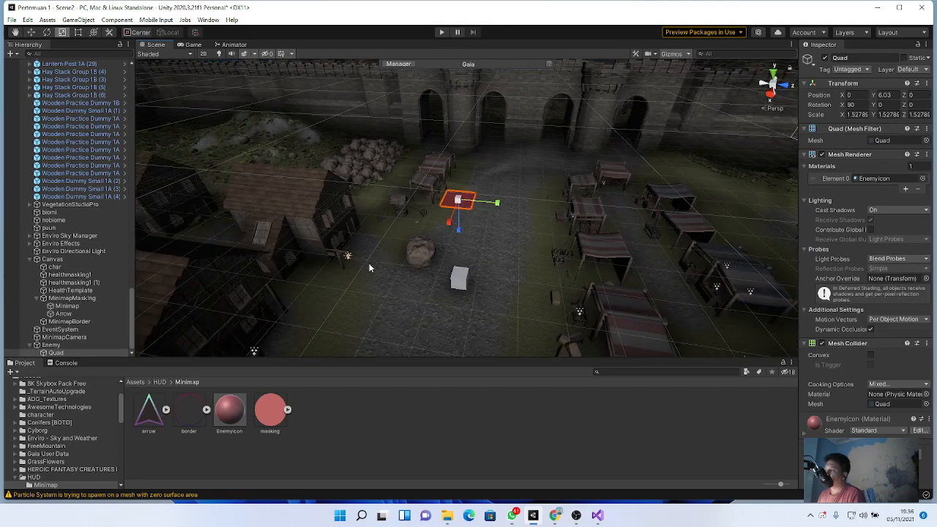
scroll(447, 272, up, 4)
scroll(448, 273, up, 2)
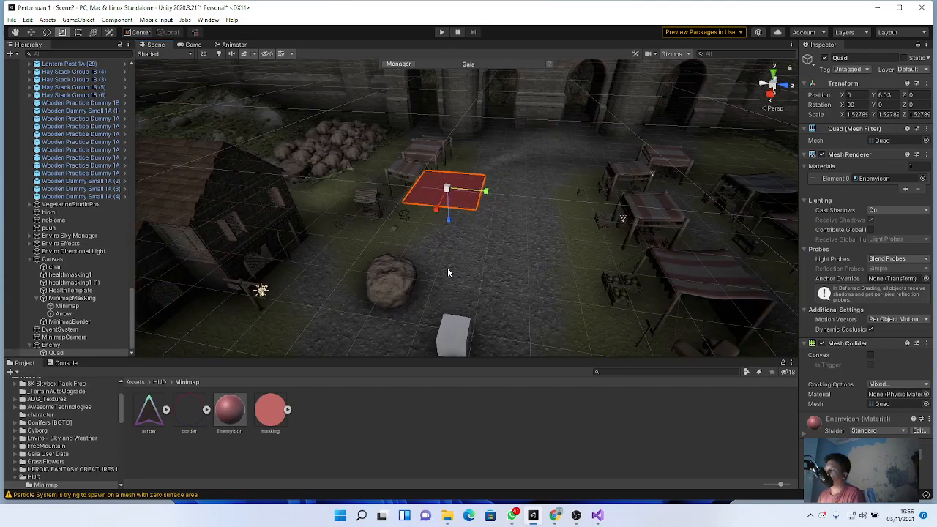
middle_drag(457, 259, 454, 232)
right_drag(449, 277, 207, 234)
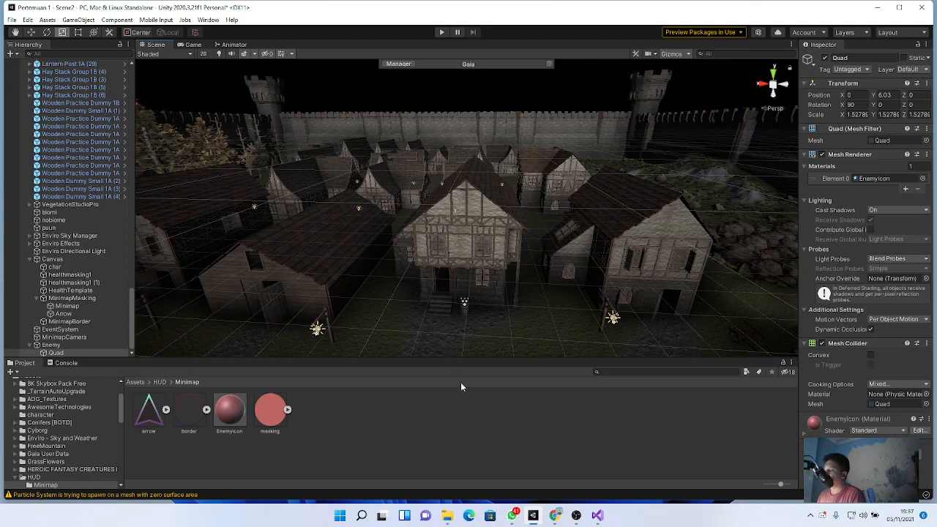
click(555, 516)
scroll(386, 287, down, 2)
scroll(394, 280, down, 3)
middle_drag(422, 279, 390, 284)
right_drag(390, 284, 445, 307)
middle_drag(446, 306, 515, 251)
scroll(522, 290, up, 2)
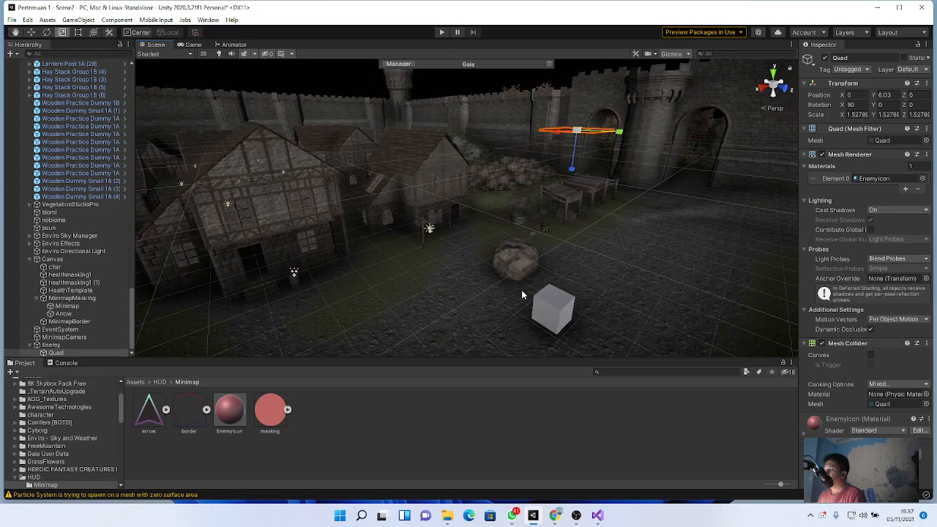
Review the asset creation options in Assets/HUD/Minimap and inspect the albedo settings of the EnemyIcon material.
right_click(320, 406)
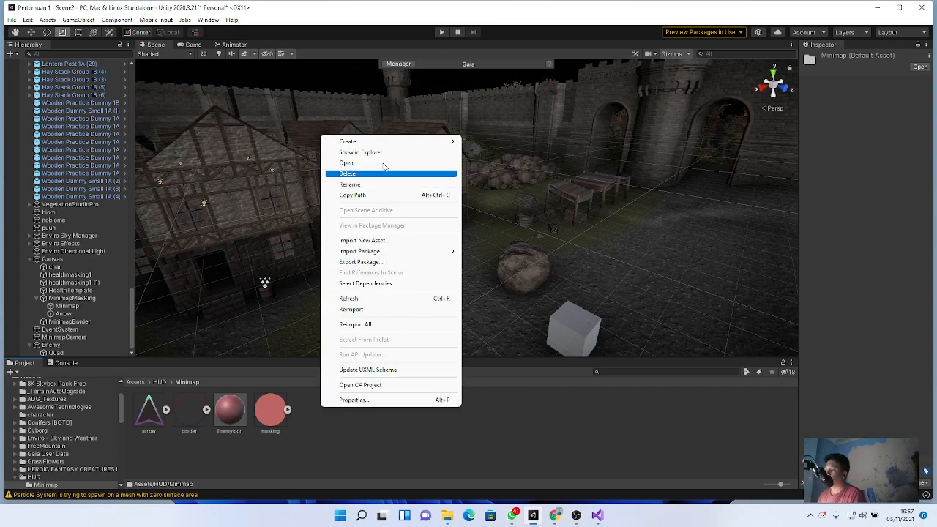
mouse_move(396, 142)
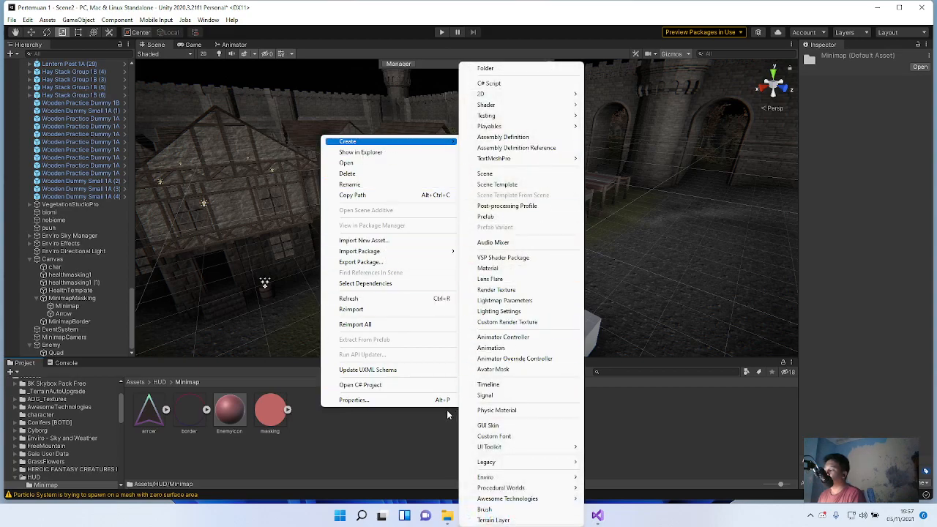
click(420, 439)
click(229, 414)
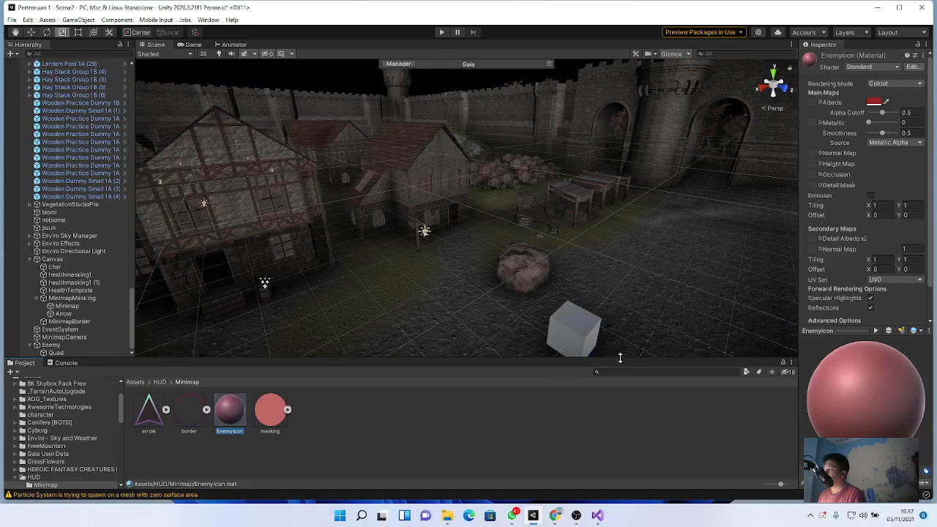
middle_drag(517, 315, 414, 306)
click(812, 107)
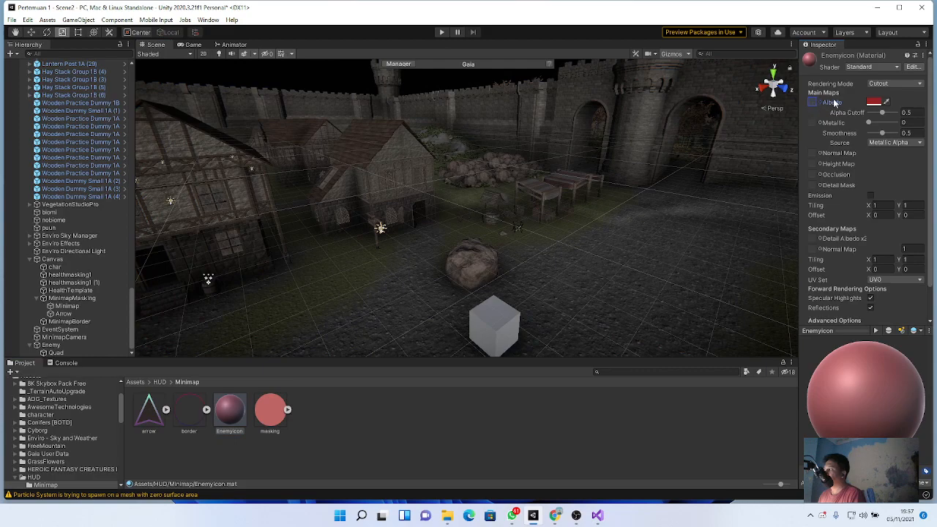
click(401, 423)
click(230, 411)
scroll(324, 337, down, 4)
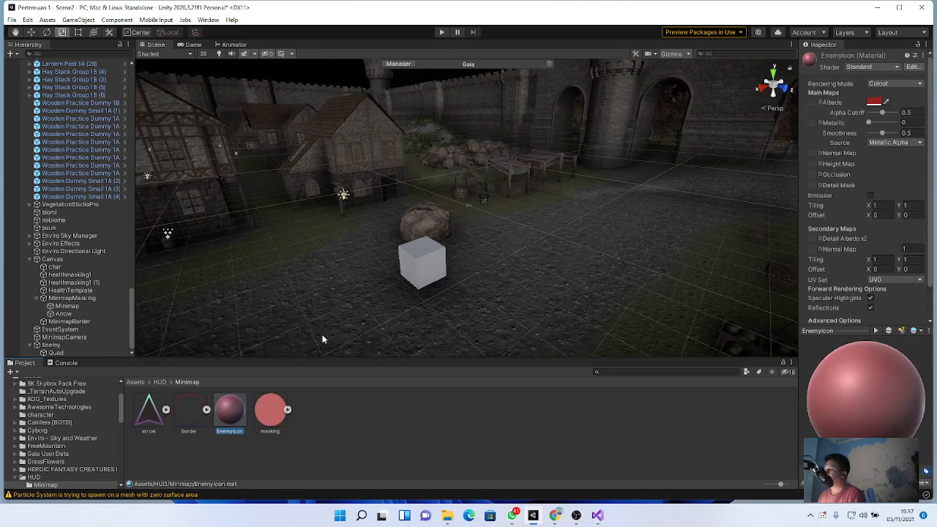
Inspect the Quad with its EnemyIcon material both close up and from a distance in the scene.
right_drag(410, 279, 429, 286)
click(56, 352)
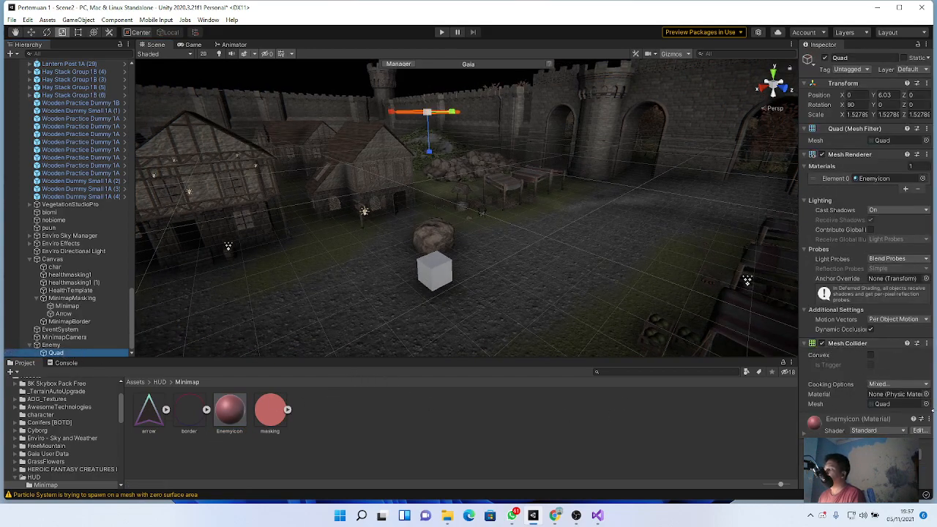
scroll(411, 199, down, 3)
middle_drag(433, 188, 475, 265)
scroll(427, 319, up, 3)
scroll(462, 286, up, 6)
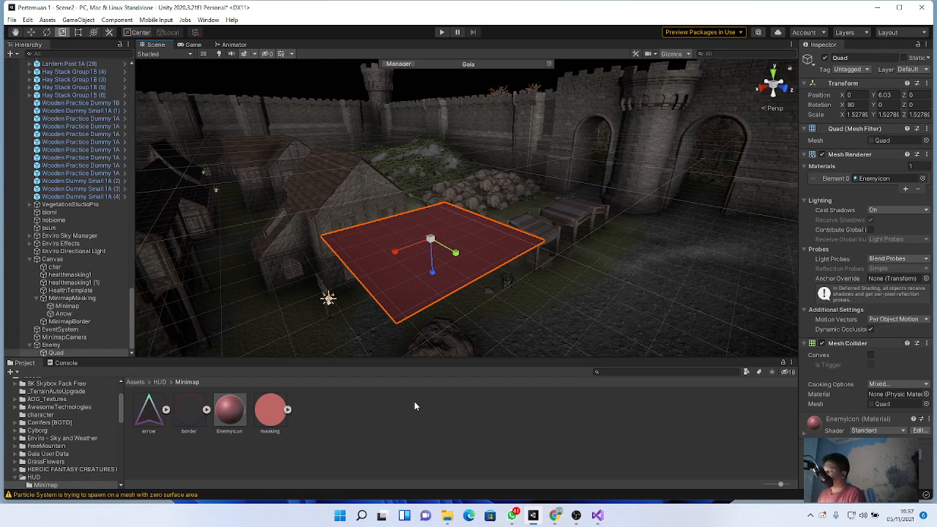
scroll(508, 313, down, 5)
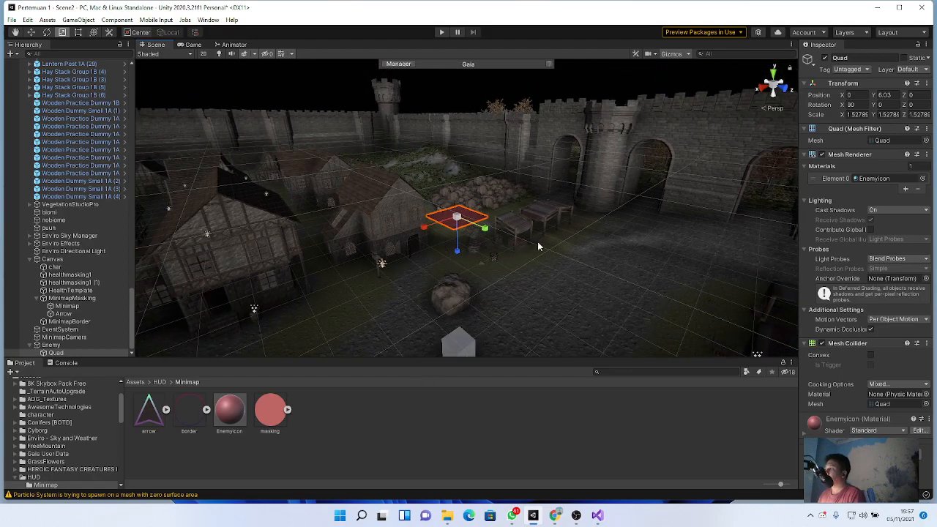
Start Play mode, run the character around near the Enemy cube to test its minimap icon, and inspect the Quad and Enemy objects.
click(441, 33)
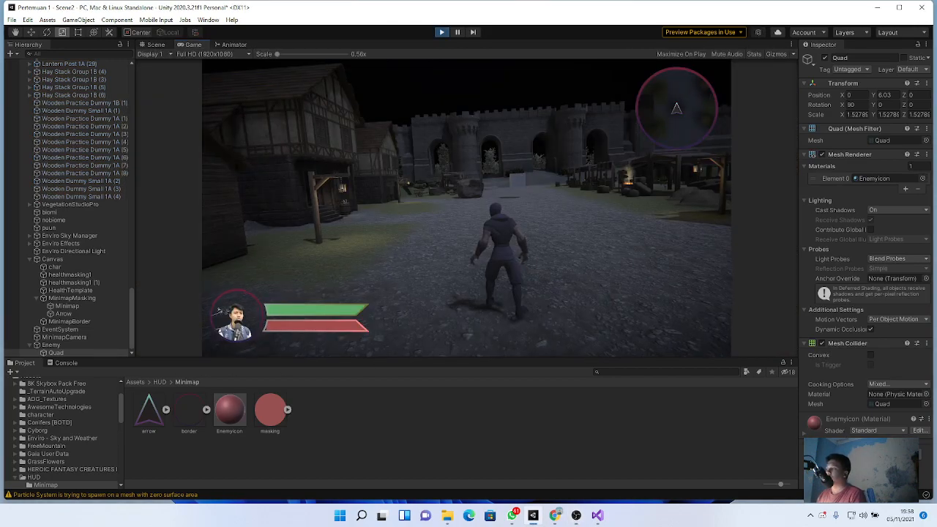
key(w)
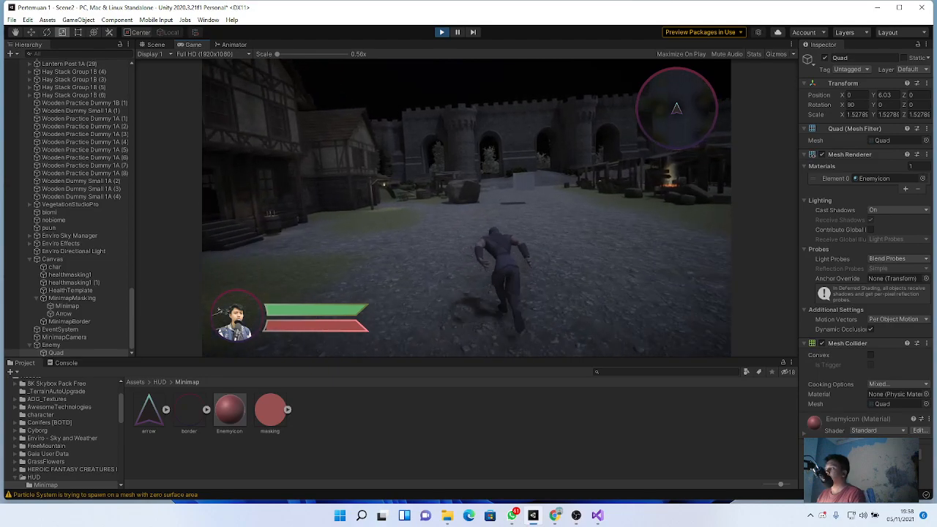
key(w)
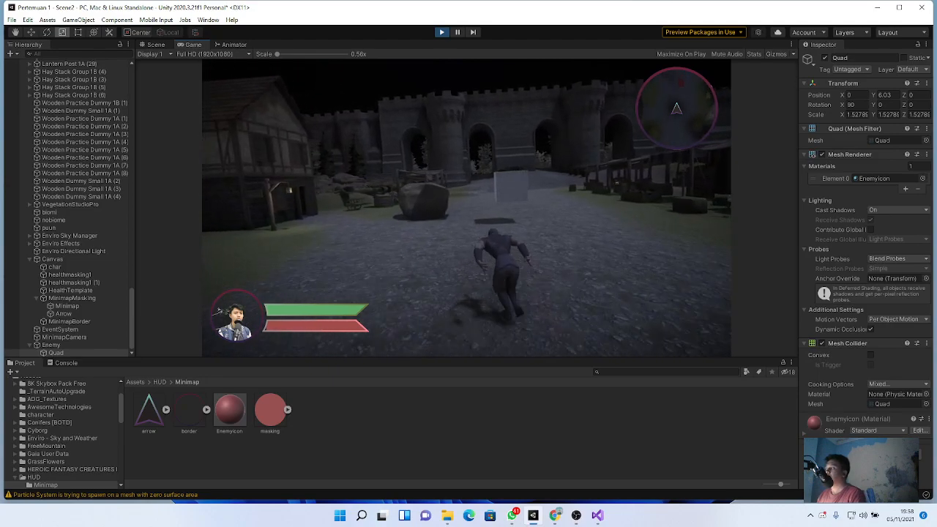
key(w)
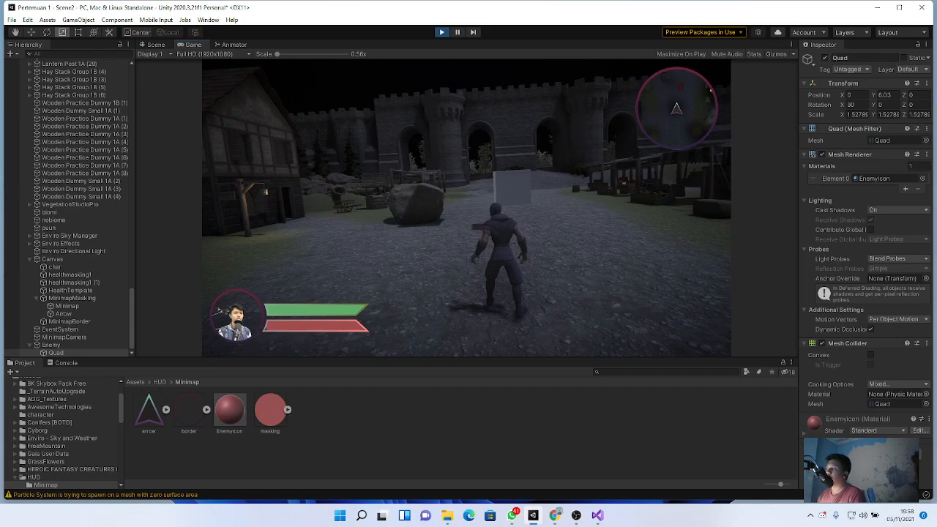
key(a)
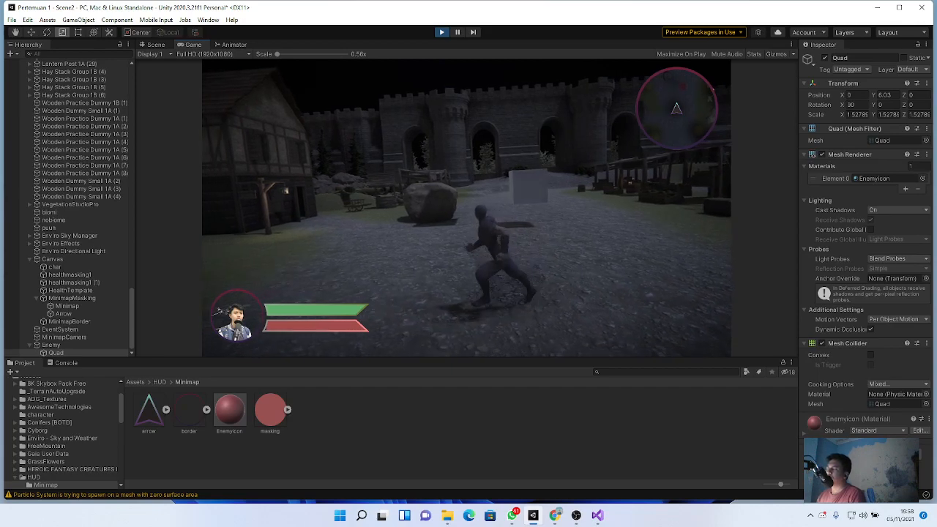
key(w)
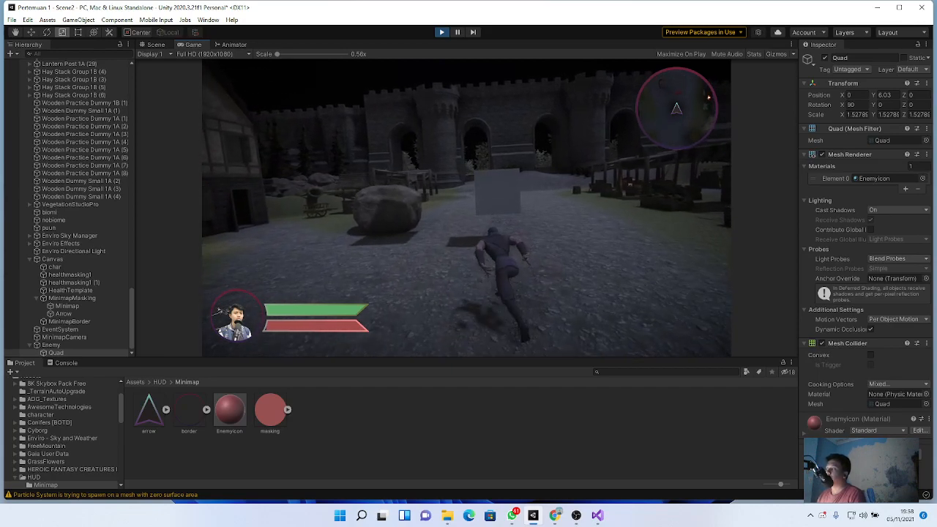
key(s)
key(a)
key(a)
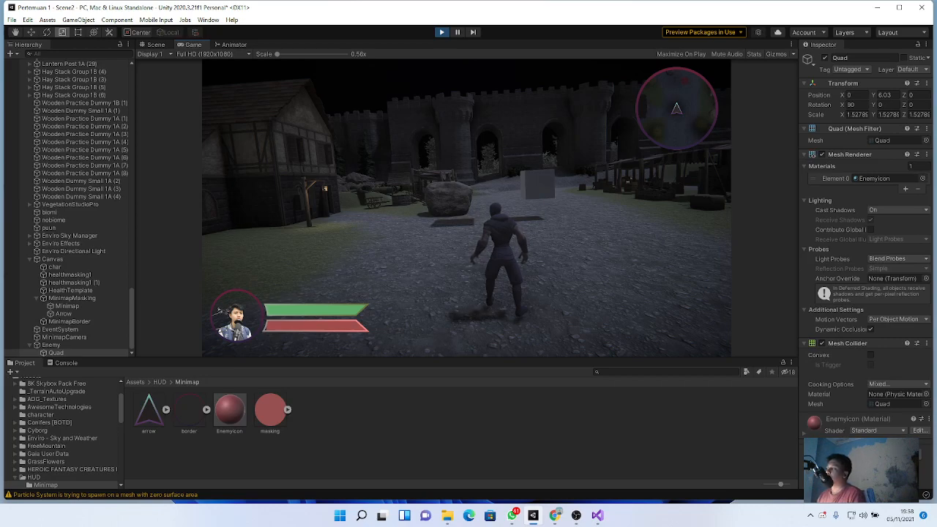
click(52, 353)
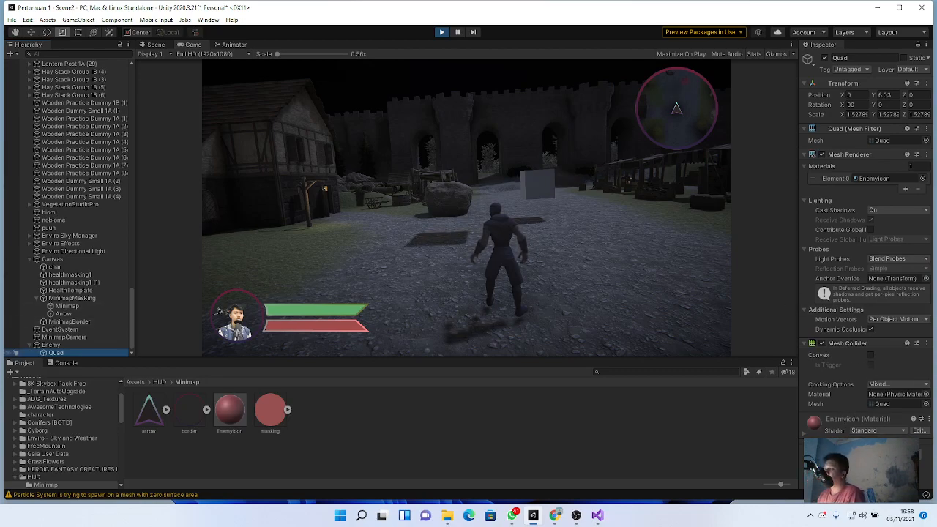
click(51, 347)
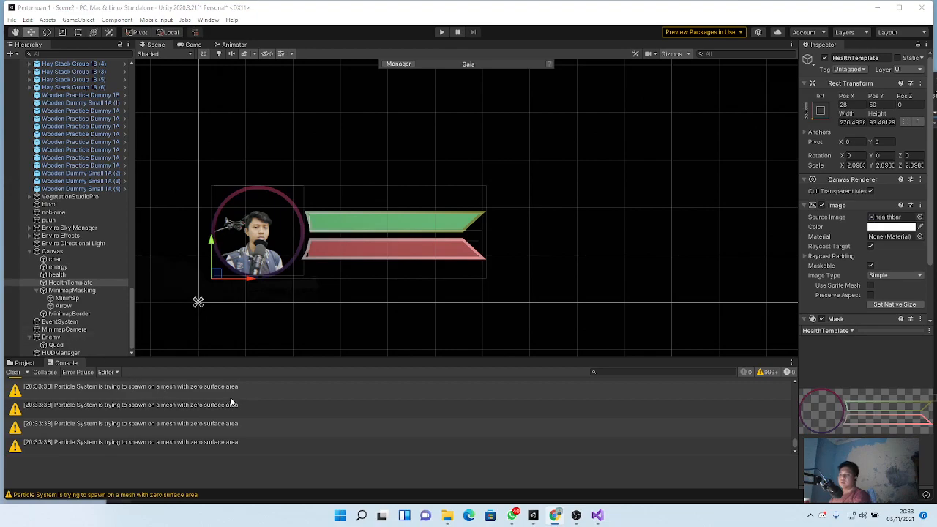
Inspect the HUDManager object's script component, show the Assets/Scripts folder and clear the selection.
click(65, 353)
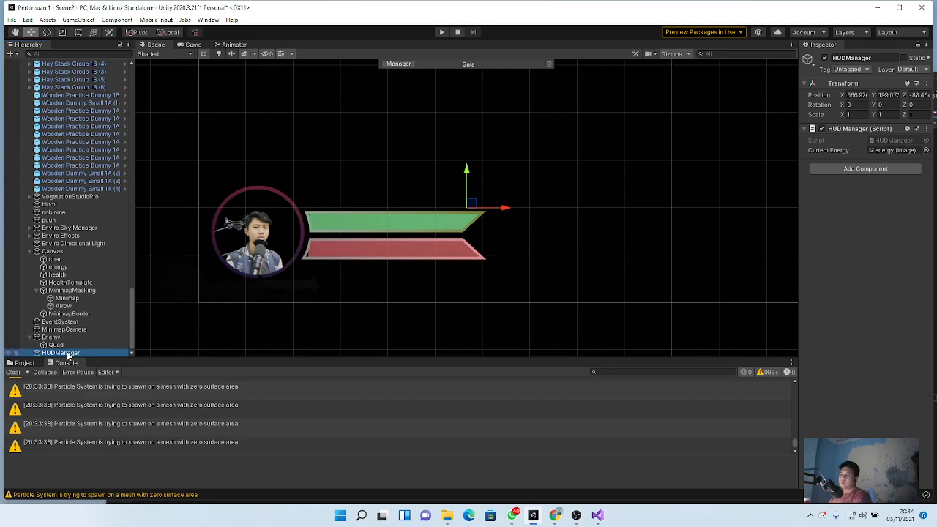
click(25, 363)
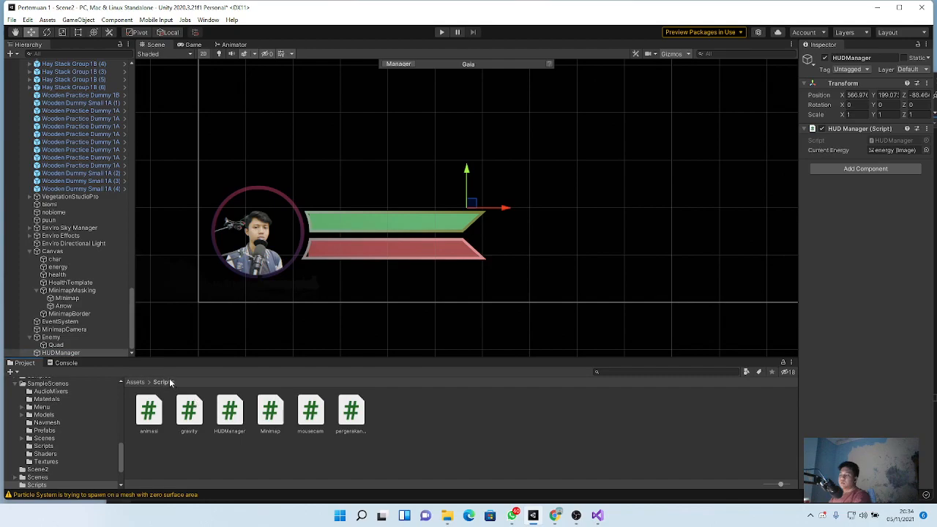
click(272, 463)
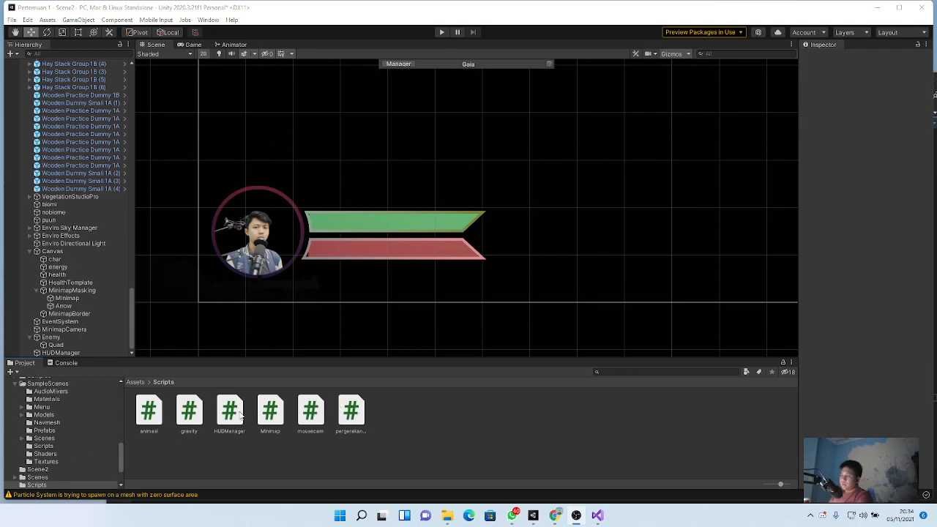
Switch to Visual Studio and review the variable declarations at the start of HUDManager.cs.
mouse_move(599, 517)
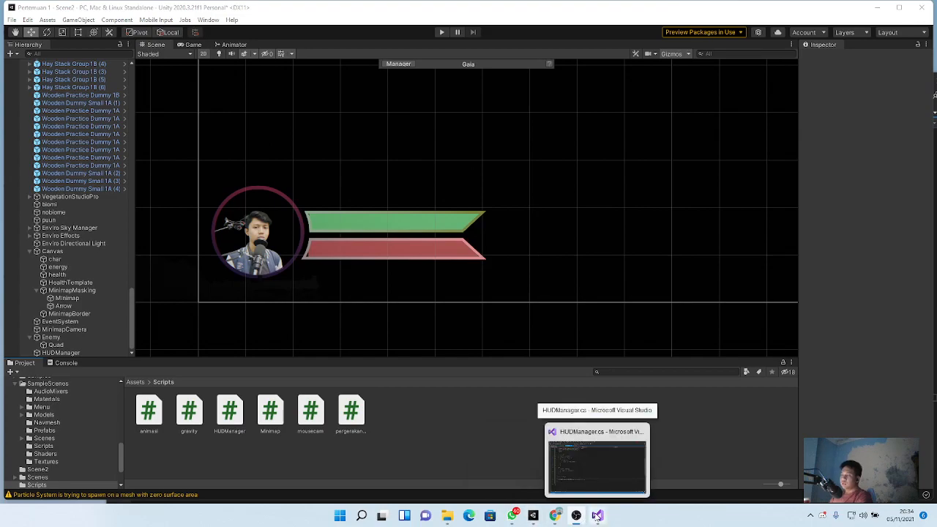
click(597, 516)
scroll(424, 276, up, 9)
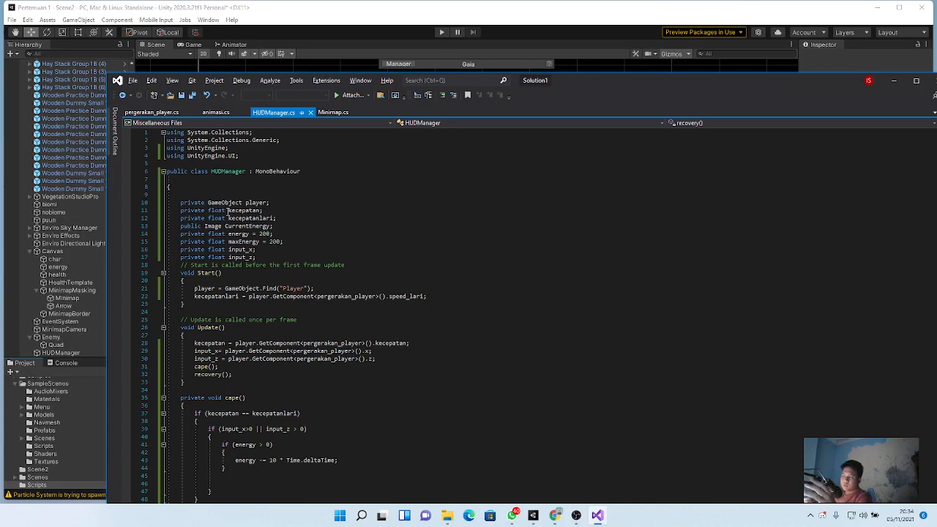
mouse_move(229, 213)
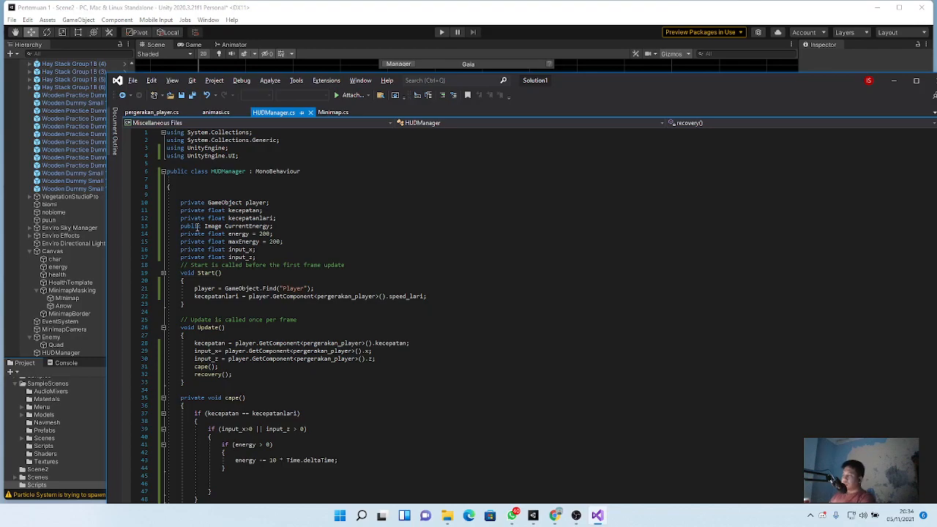
drag(592, 83, 576, 75)
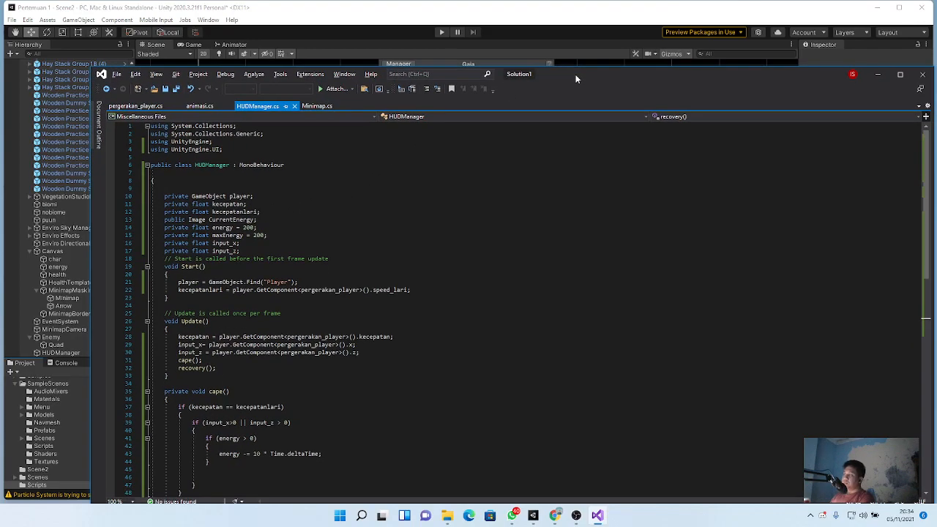
Inspect the HealthTemplate object in Unity's scene, then return to Visual Studio and examine the public Image CurrentEnergy declaration in HUDManager.cs.
click(428, 28)
click(398, 231)
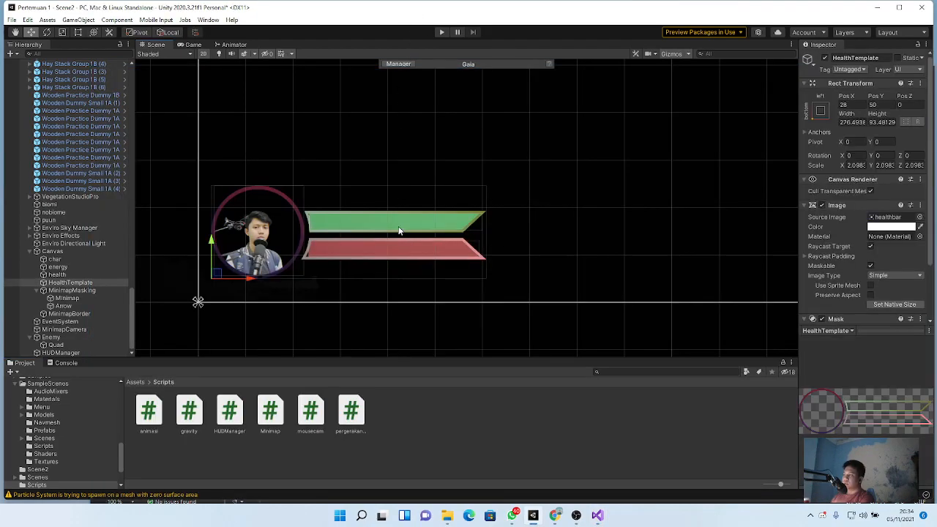
key(alt+Tab)
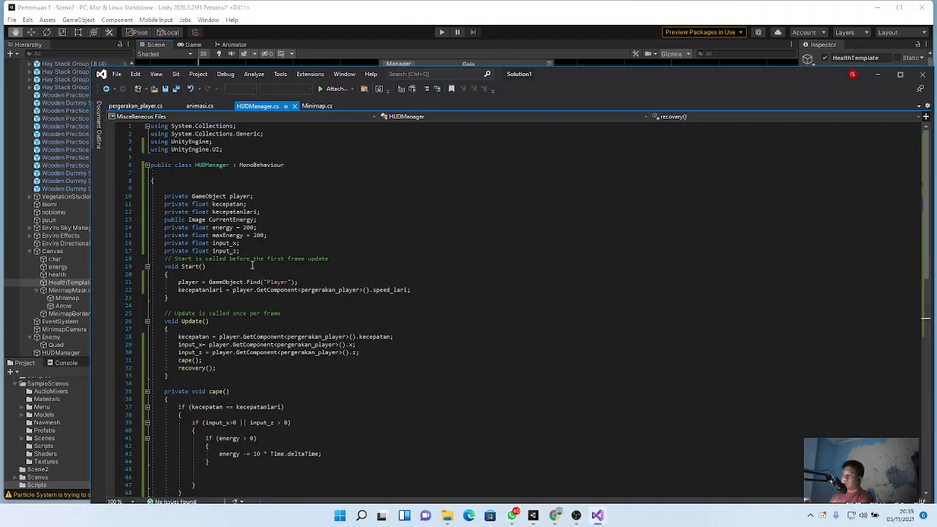
drag(187, 219, 260, 219)
click(274, 220)
drag(162, 221, 281, 219)
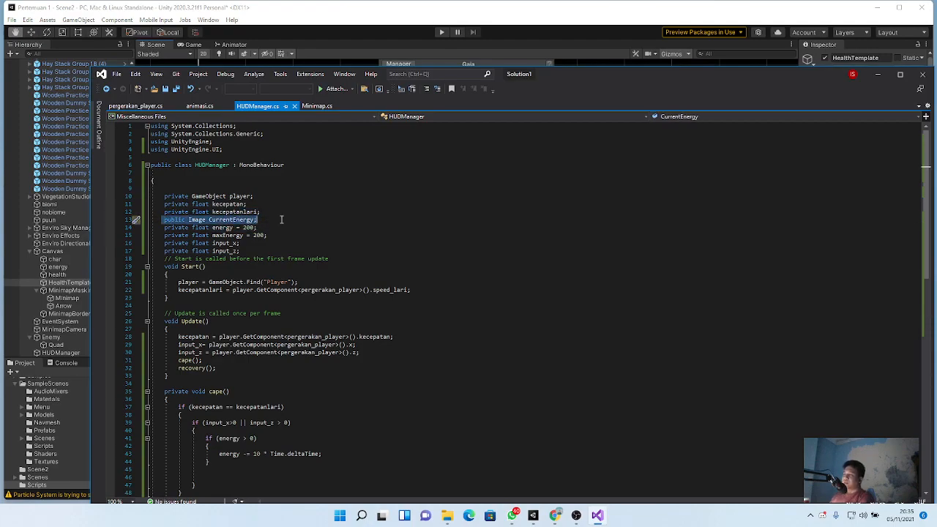
click(205, 221)
drag(209, 219, 280, 220)
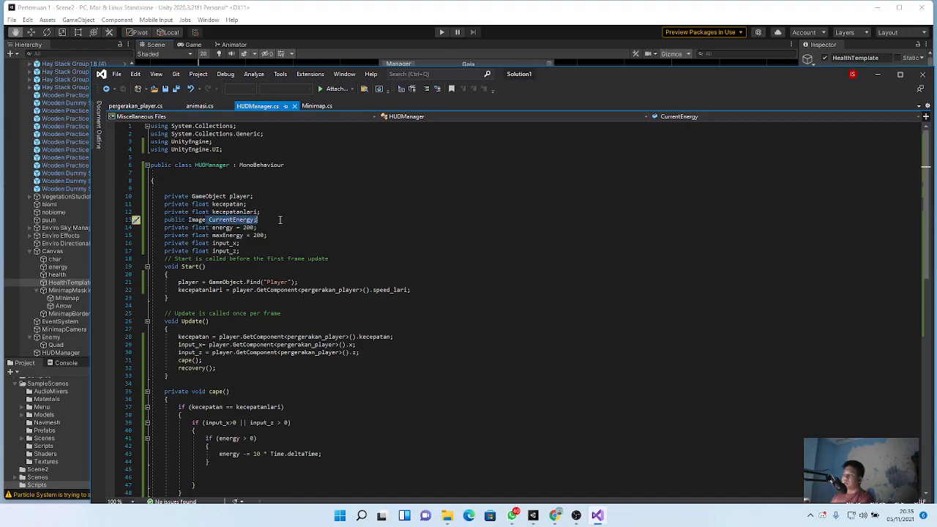
click(280, 220)
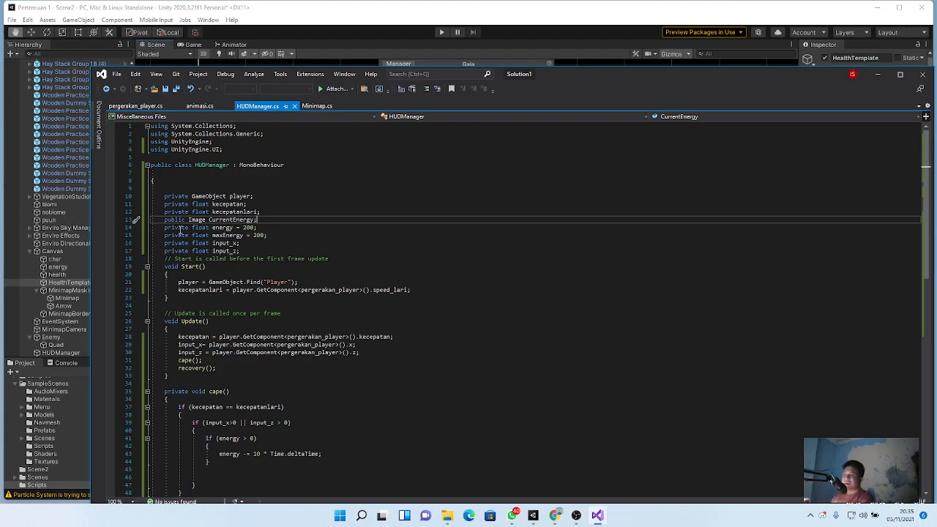
Examine the energy, maxEnergy, input_x and input_z float declarations in HUDManager.cs.
drag(273, 234, 178, 228)
click(204, 230)
click(223, 235)
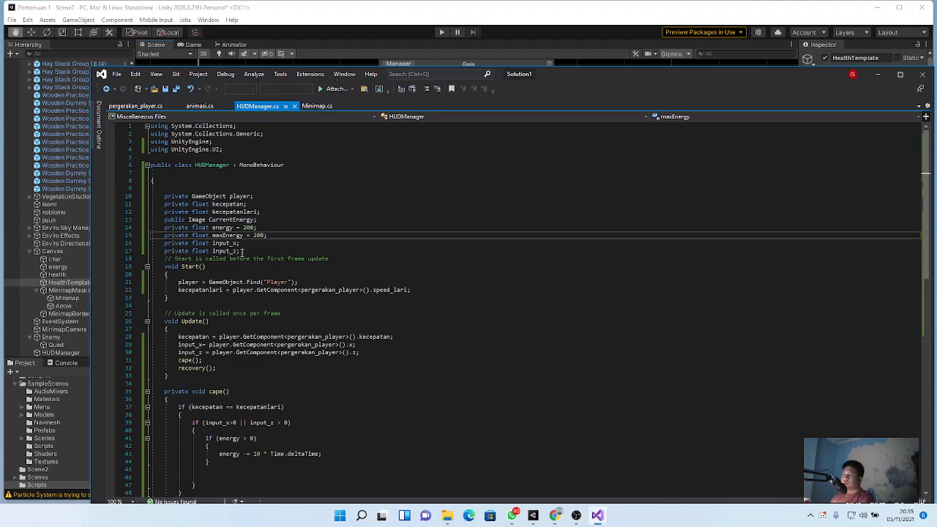
key(Up)
click(265, 235)
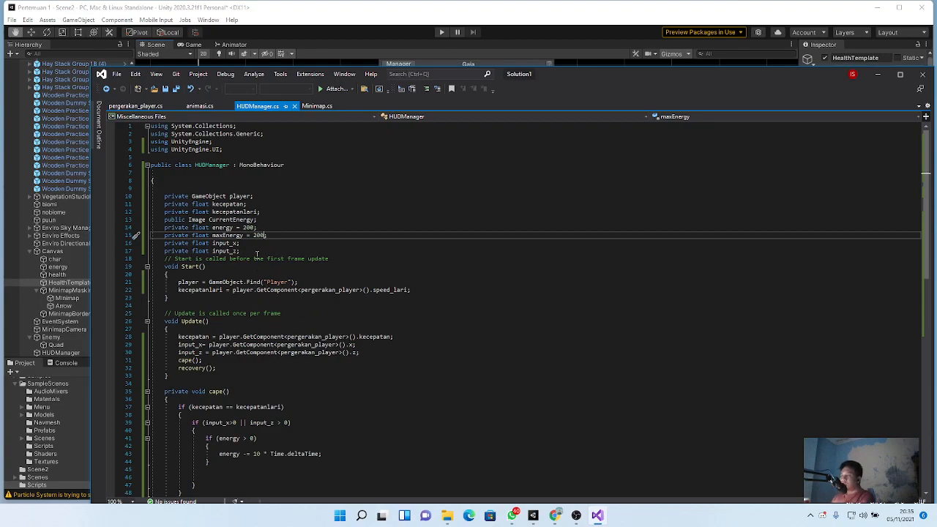
drag(161, 243, 257, 254)
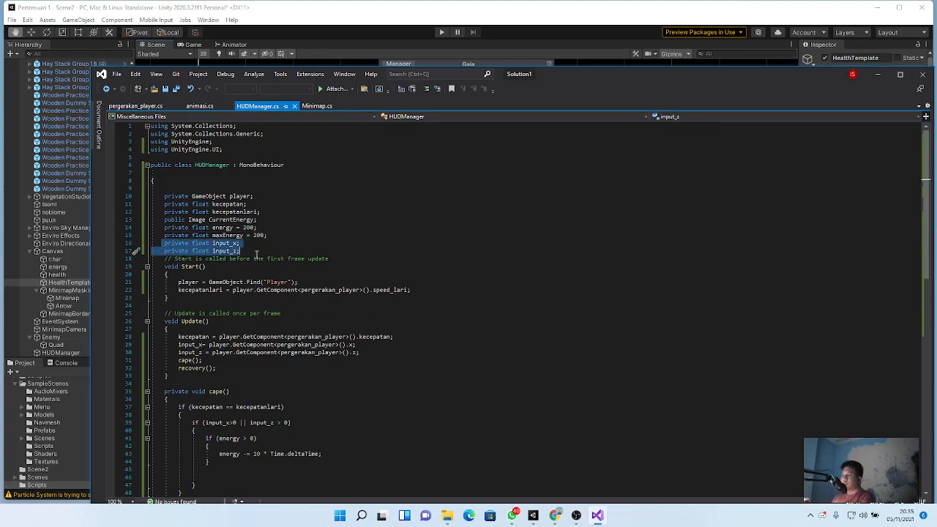
click(275, 250)
Check the public x and z variables in pergerakan_player.cs and return to HUDManager.cs.
click(199, 107)
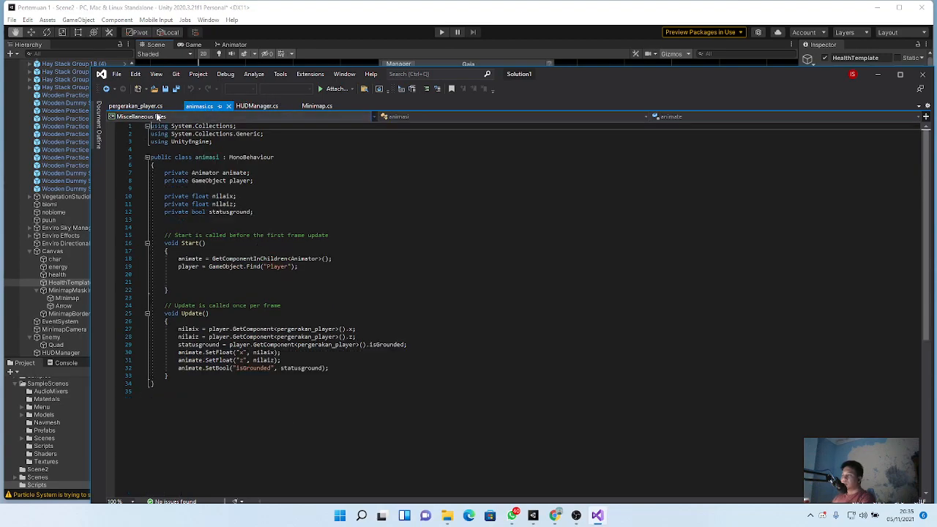
click(136, 106)
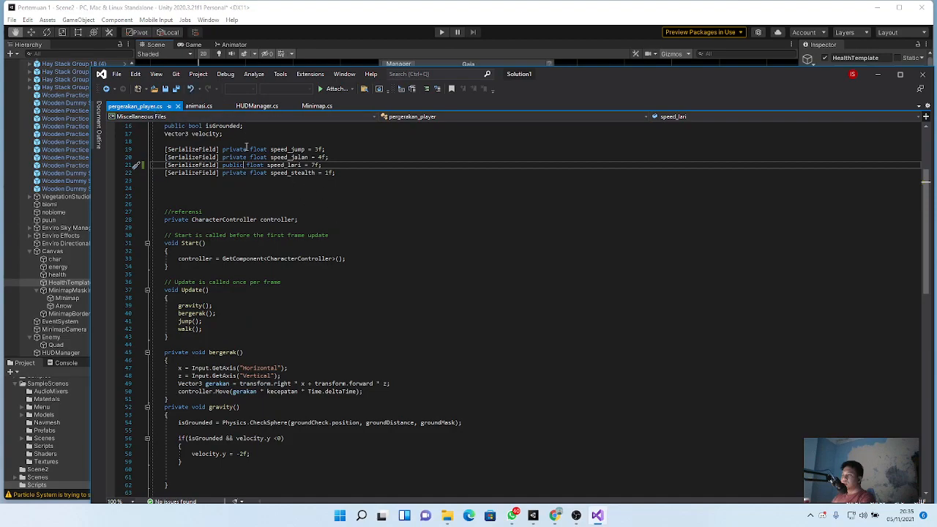
scroll(271, 273, up, 5)
drag(217, 196, 154, 189)
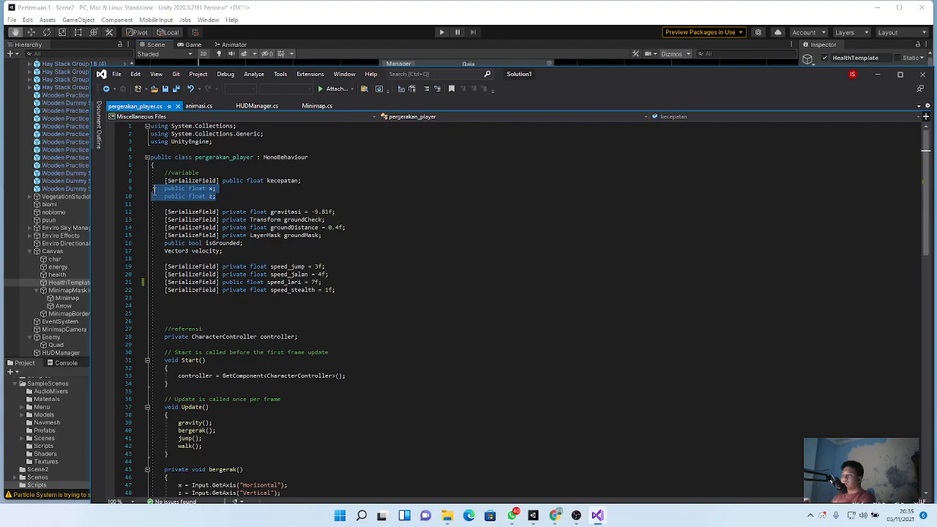
click(241, 106)
Read the Update and cape() methods in HUDManager.cs, highlighting the cape() method name.
scroll(275, 282, down, 3)
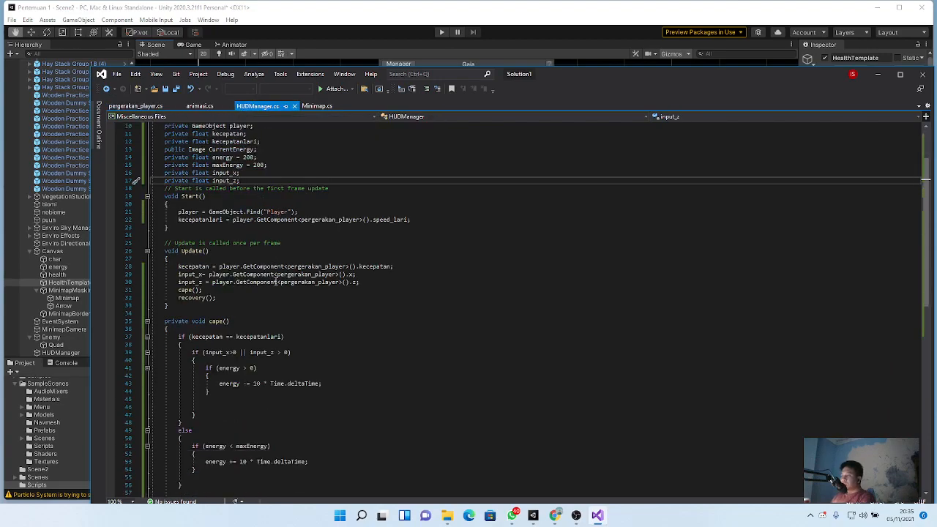
scroll(275, 282, down, 2)
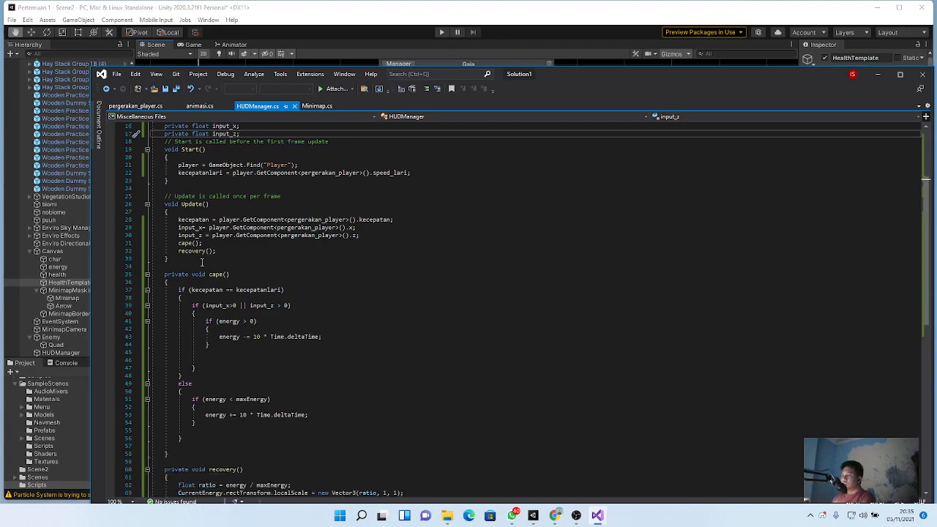
mouse_move(165, 271)
mouse_down()
mouse_move(314, 323)
mouse_move(214, 271)
mouse_move(166, 275)
mouse_up()
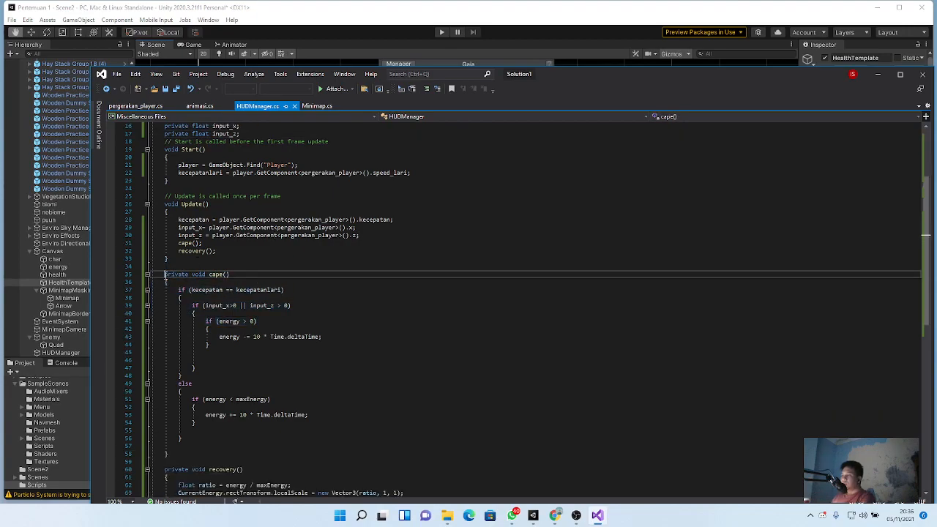
double_click(217, 275)
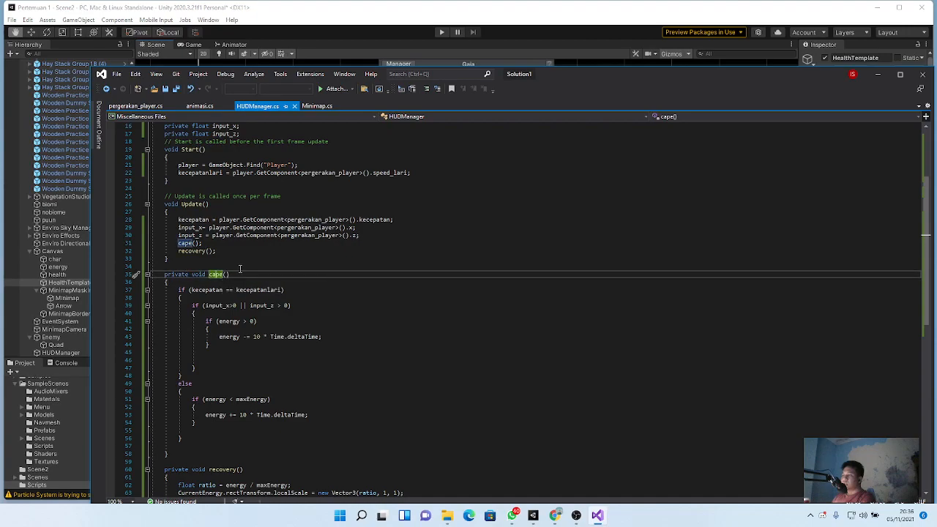
drag(209, 275, 247, 279)
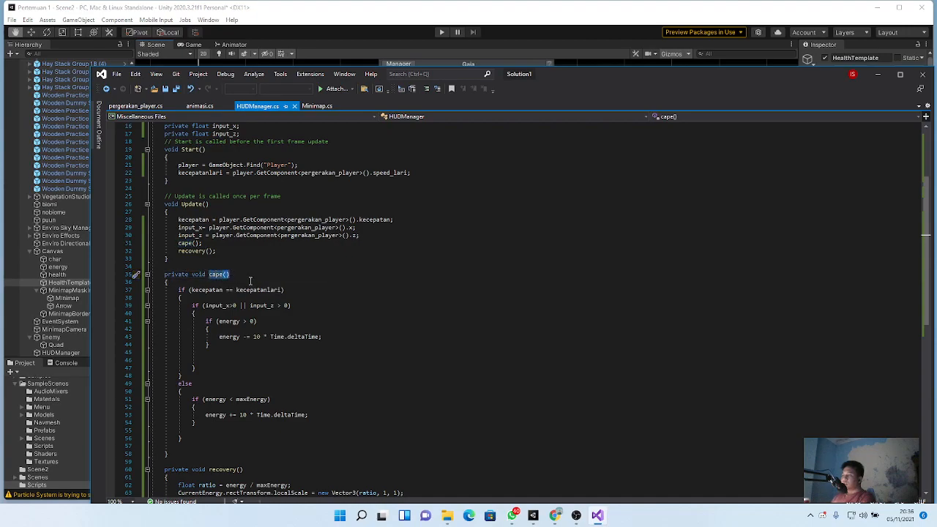
click(247, 279)
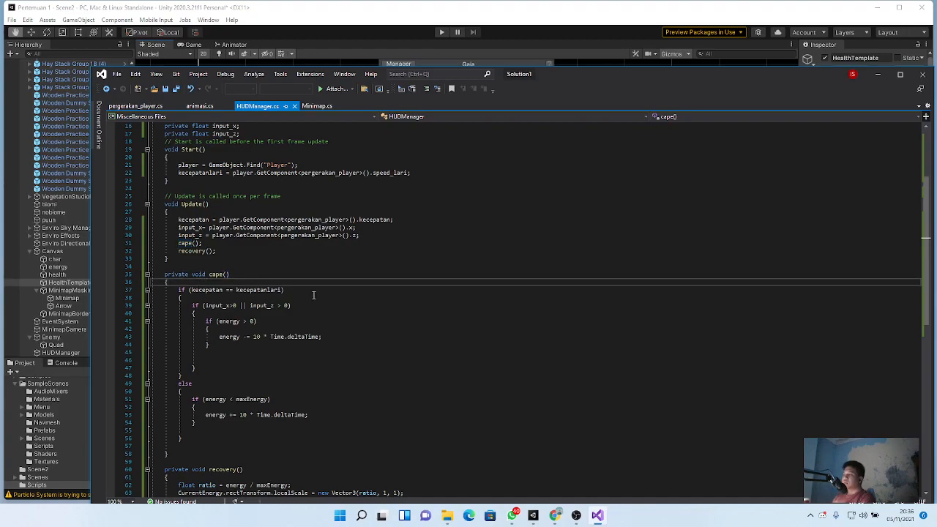
scroll(313, 295, down, 1)
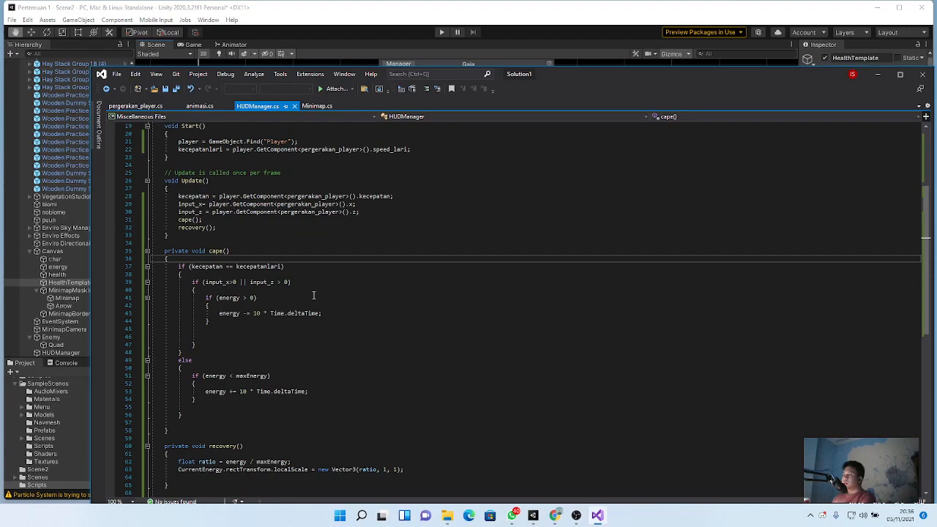
Examine the player declaration and its GameObject.Find("Player") assignment in Start, and locate the Player object in Unity's Hierarchy.
scroll(229, 266, up, 3)
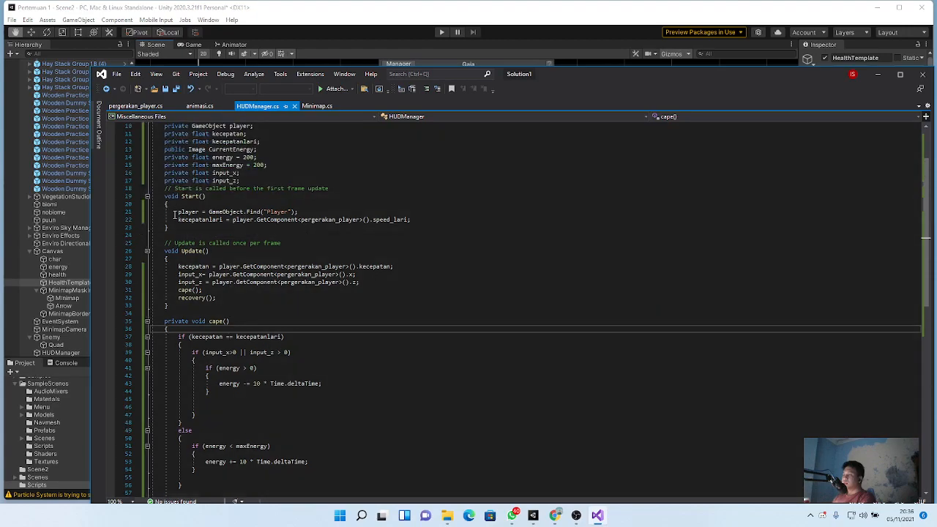
scroll(177, 218, up, 2)
click(234, 174)
click(208, 258)
drag(210, 259, 296, 257)
click(275, 259)
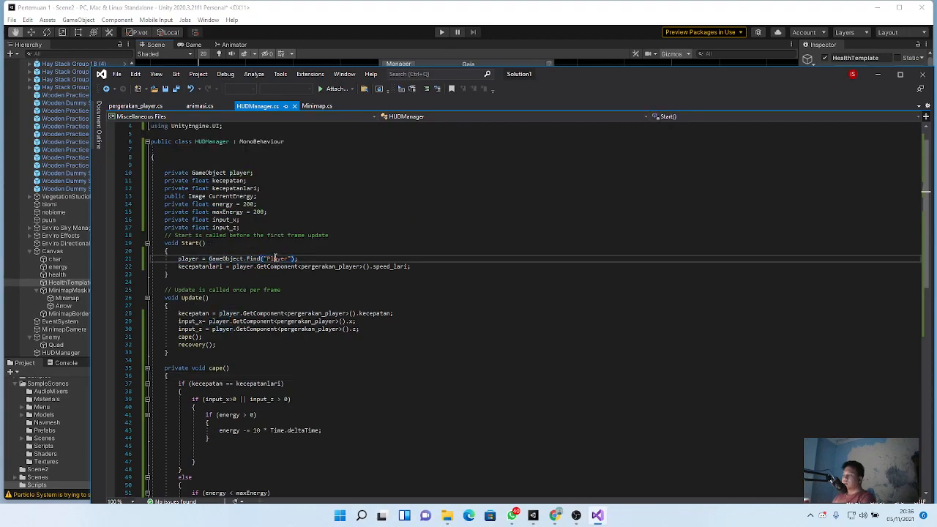
scroll(65, 137, up, 10)
scroll(64, 136, up, 15)
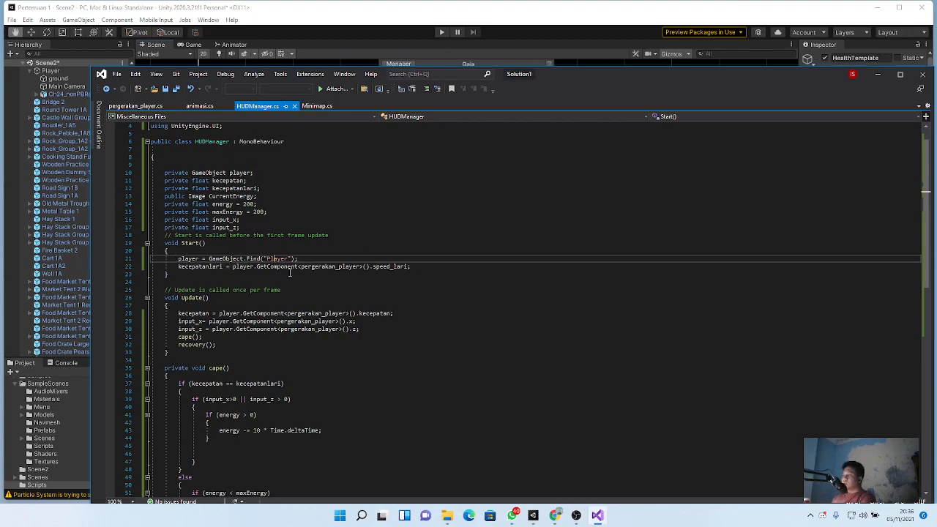
Examine the kecepatanlari assignment in Start and check the speed_lari variable it reads in pergerakan_player.cs, then return to HUDManager.cs.
click(205, 267)
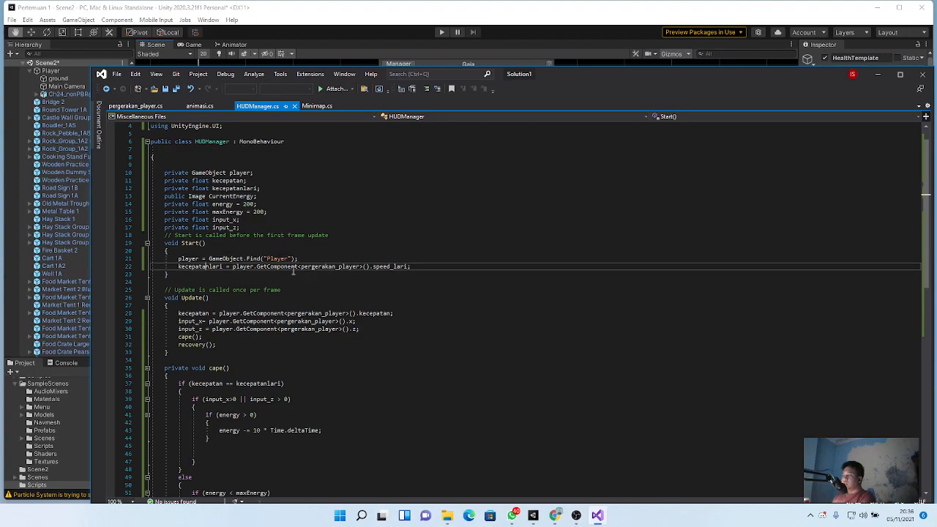
click(369, 267)
click(257, 268)
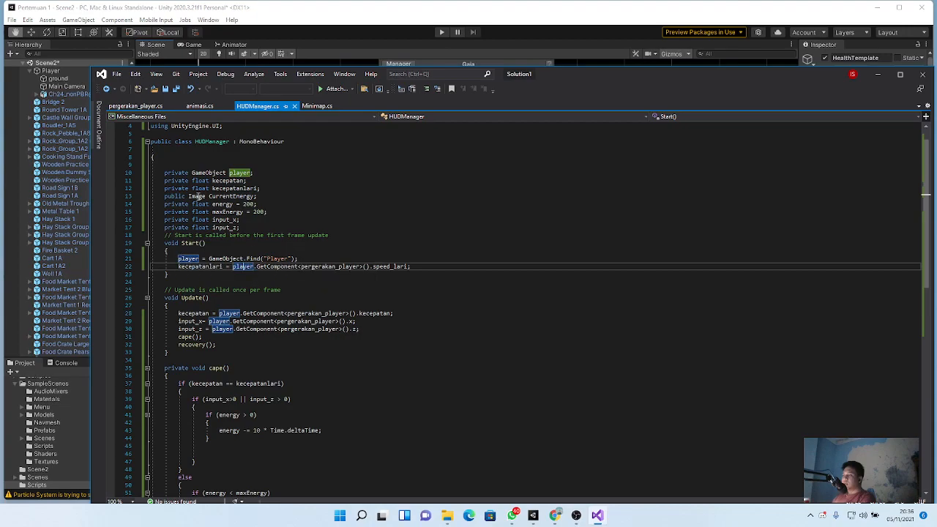
click(284, 266)
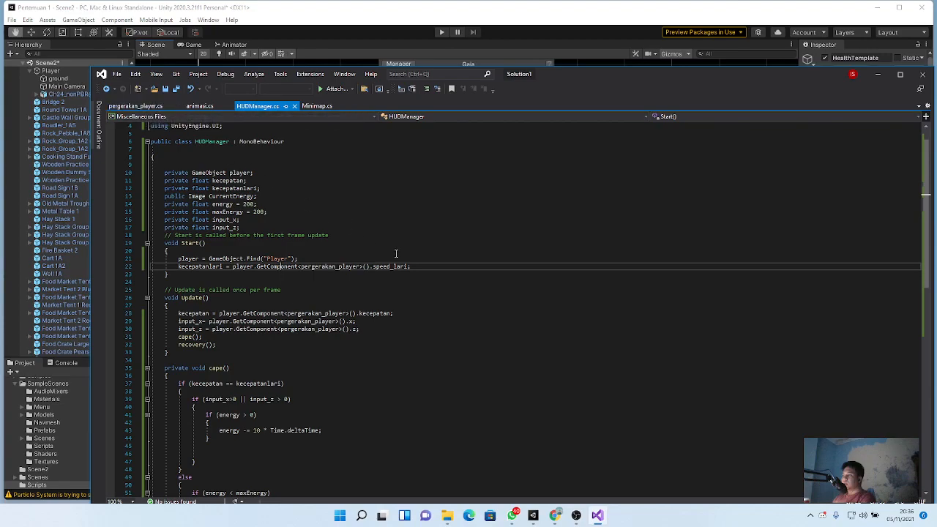
click(135, 105)
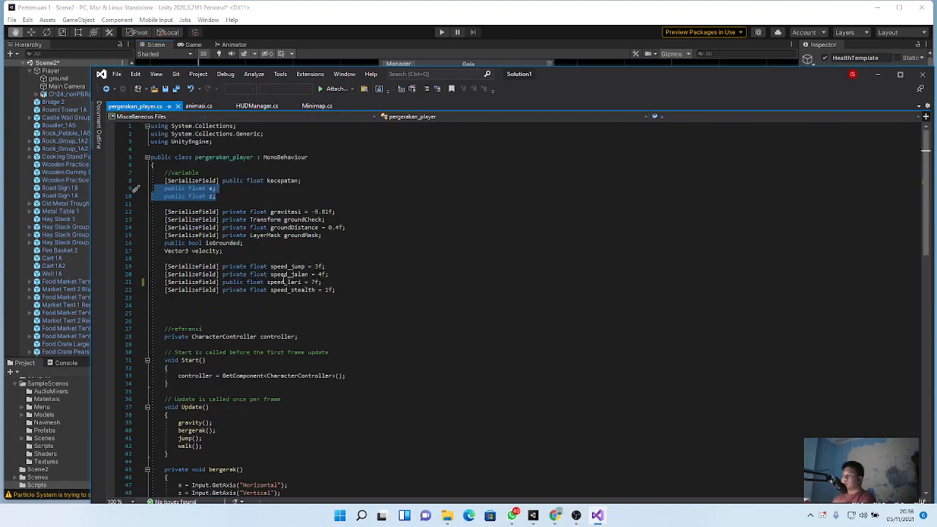
drag(278, 282, 309, 282)
click(335, 283)
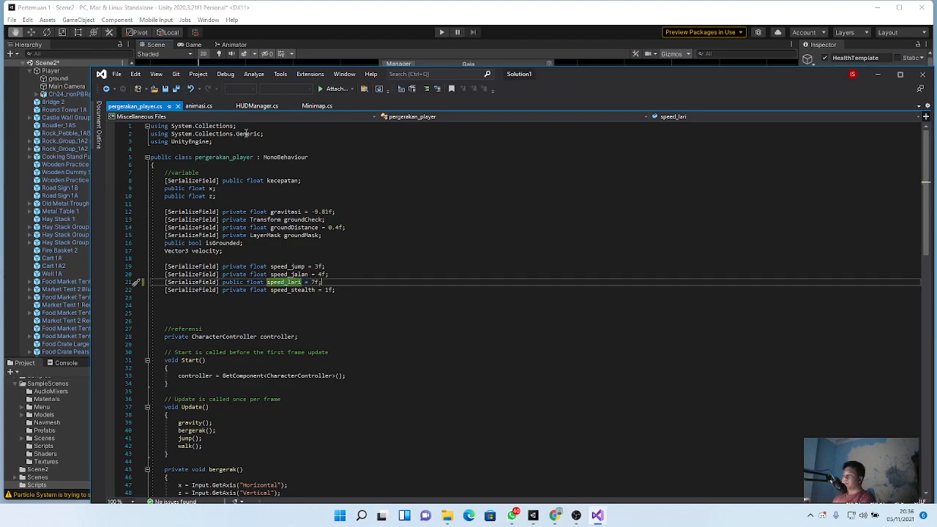
click(256, 105)
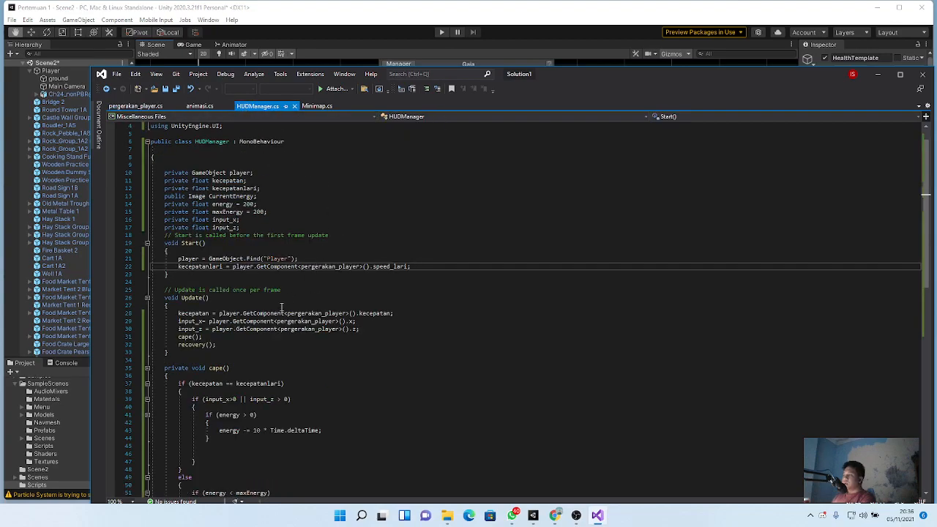
Examine the kecepatan assignment in Update and the public kecepatan variable it reads in pergerakan_player.cs, then return to HUDManager.cs.
scroll(281, 306, down, 6)
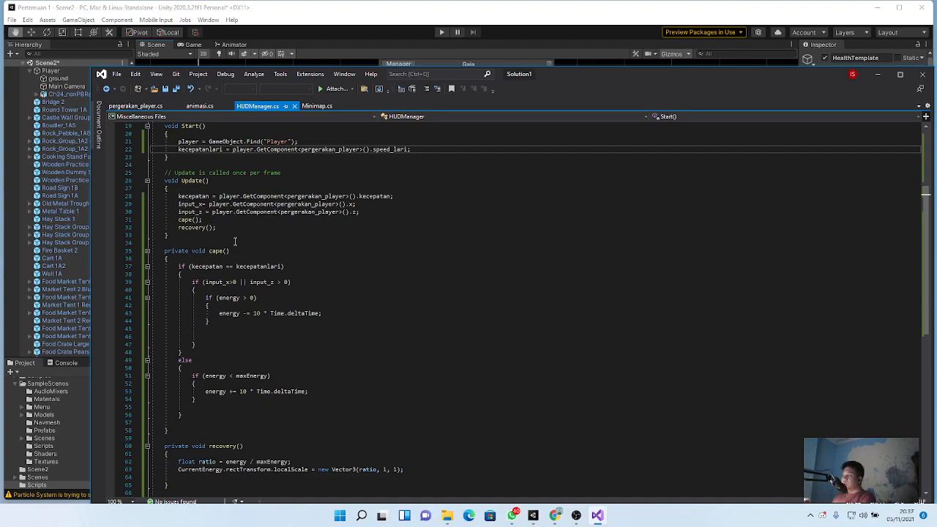
scroll(234, 241, up, 1)
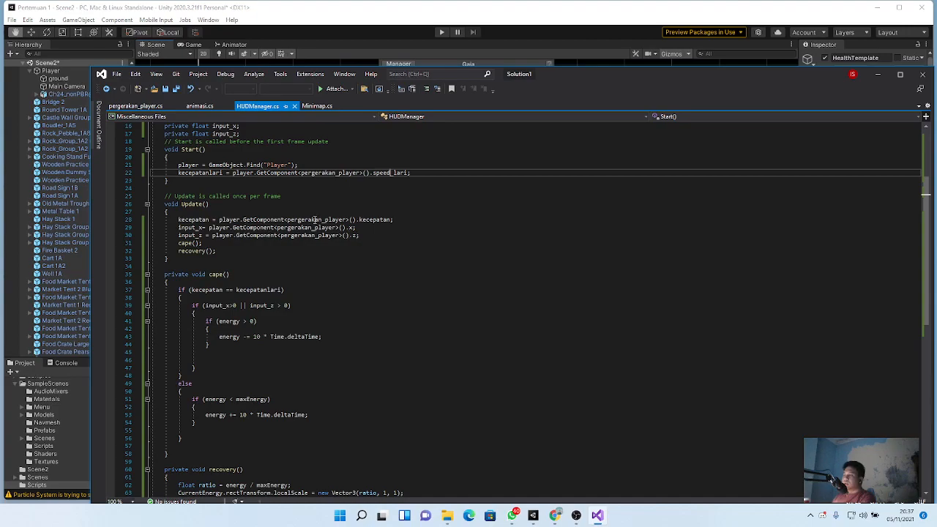
click(373, 219)
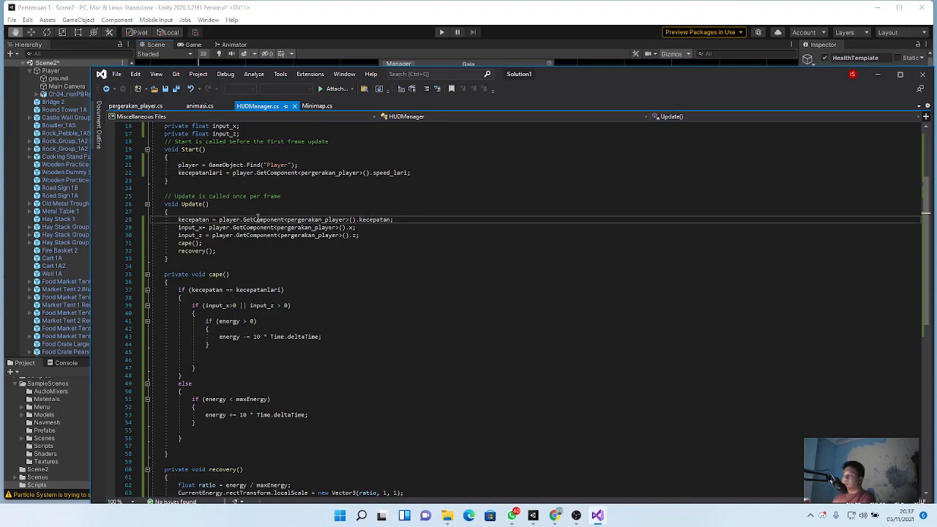
click(138, 107)
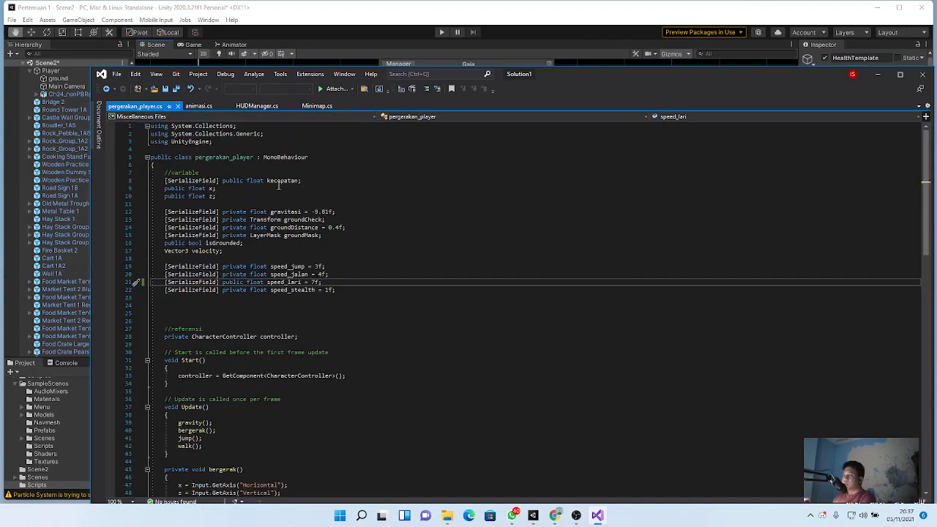
drag(303, 180, 165, 181)
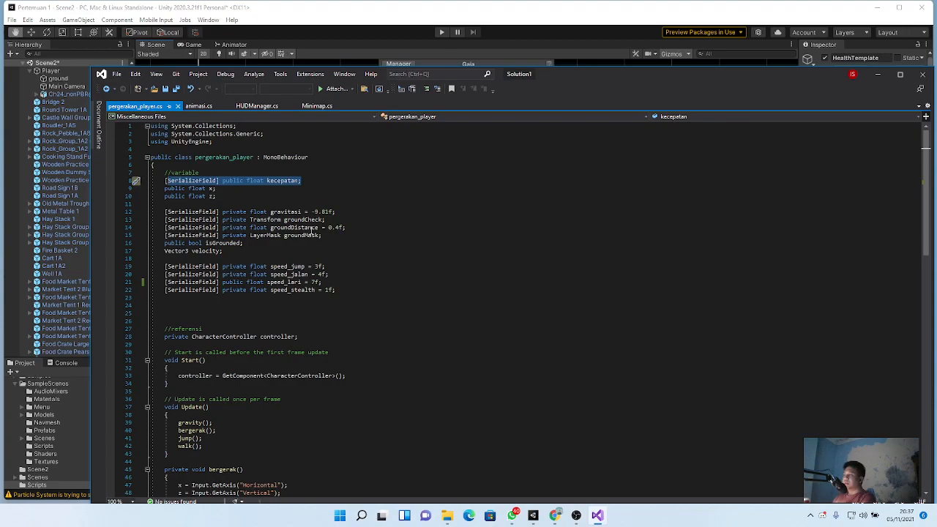
click(309, 182)
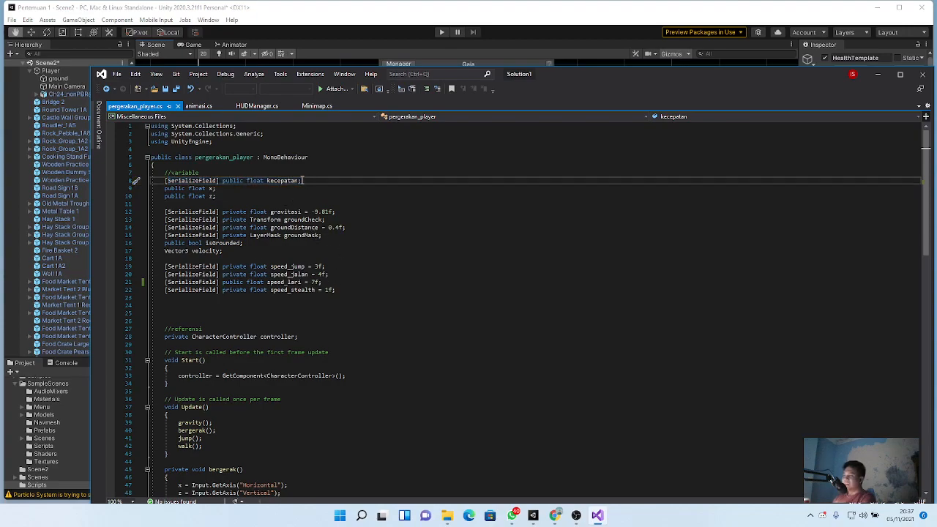
drag(310, 183, 164, 181)
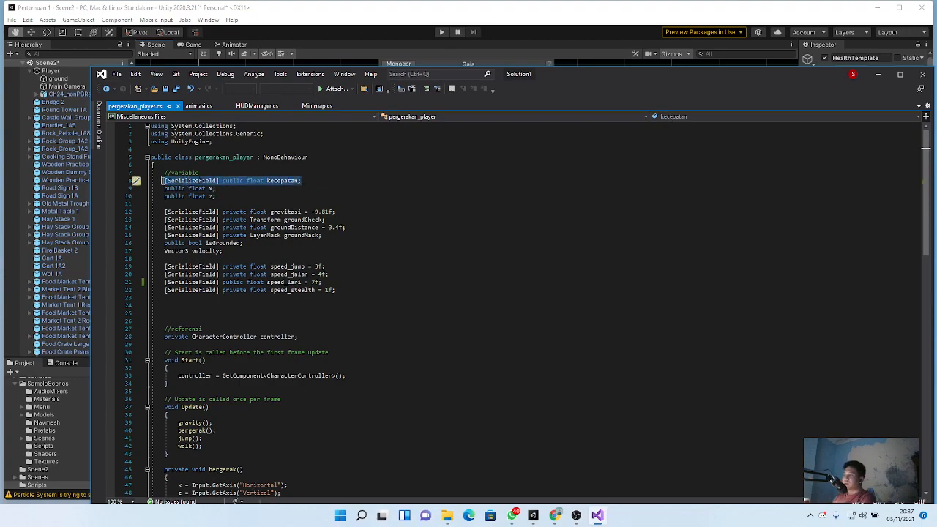
click(261, 181)
drag(311, 181, 167, 181)
click(240, 181)
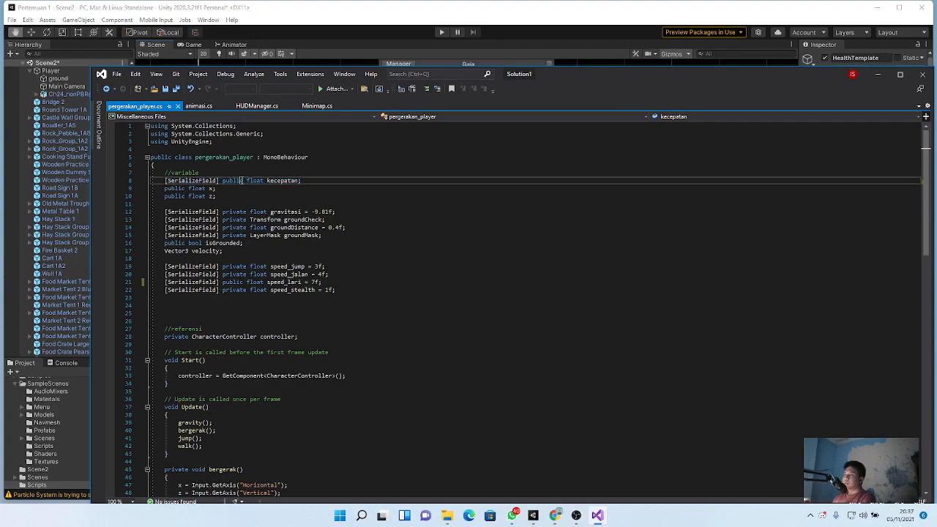
click(253, 107)
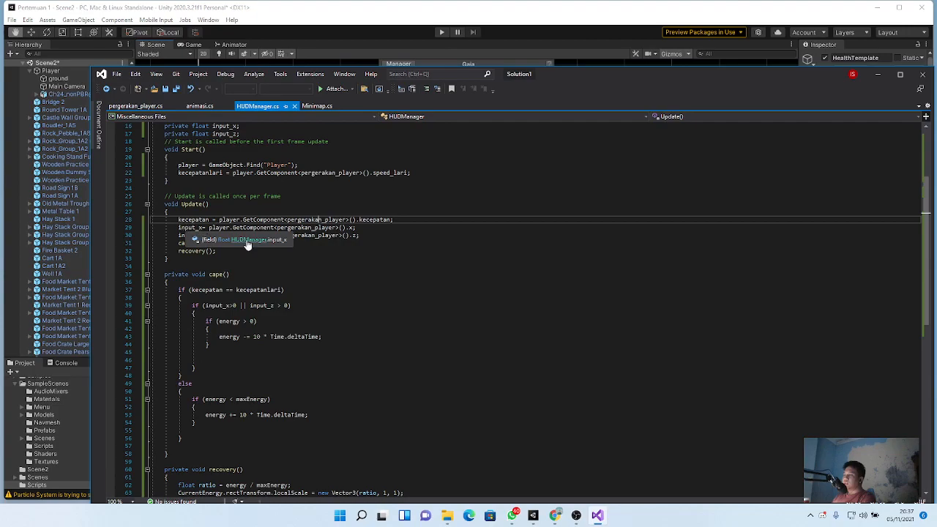
Examine the input_x and input_z assignments in Update and the public x and z variables in pergerakan_player.cs, then return to HUDManager.cs.
click(368, 234)
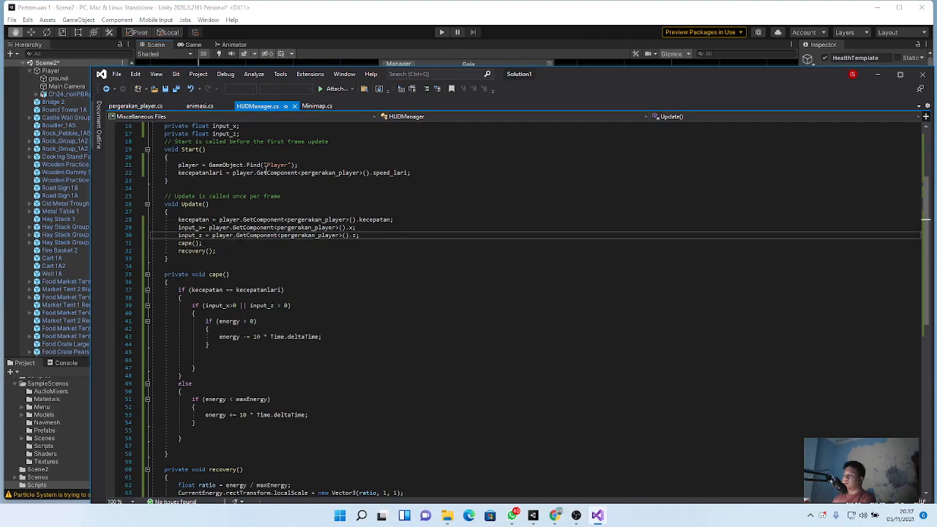
click(155, 109)
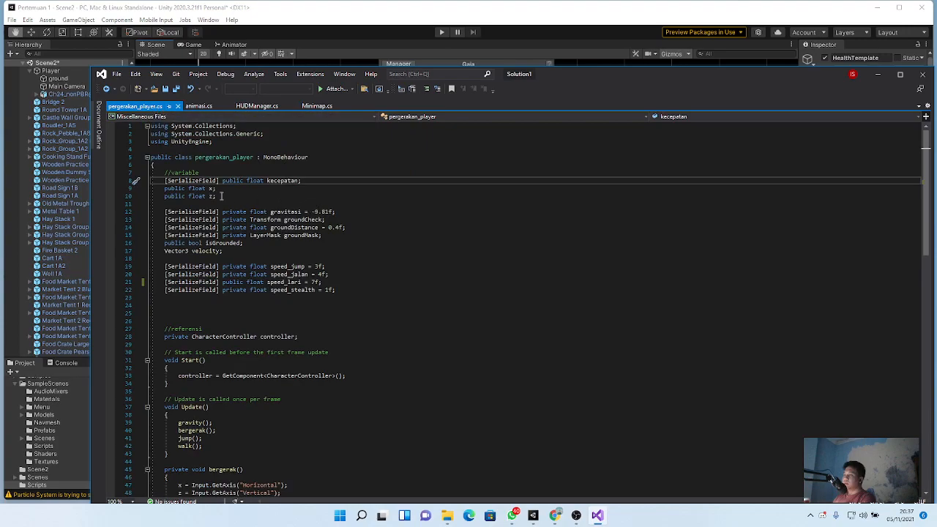
drag(226, 197, 161, 189)
click(200, 106)
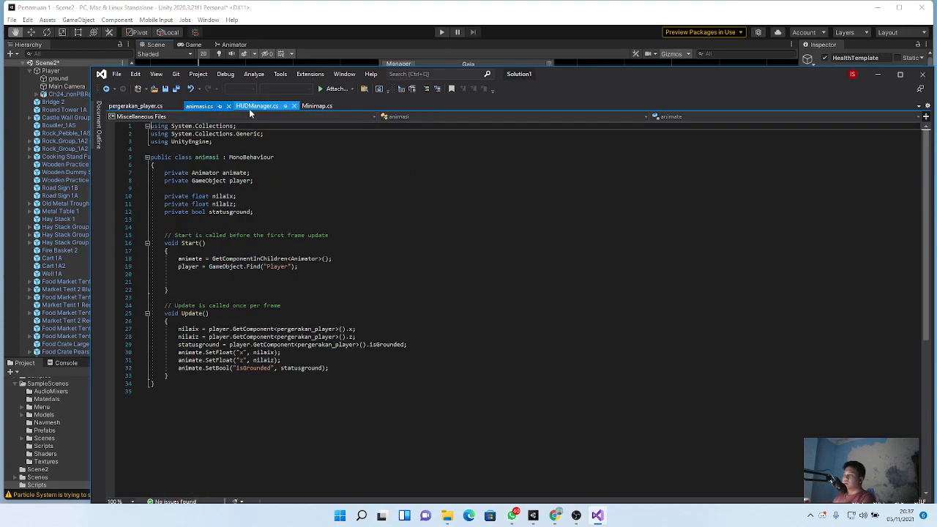
click(249, 107)
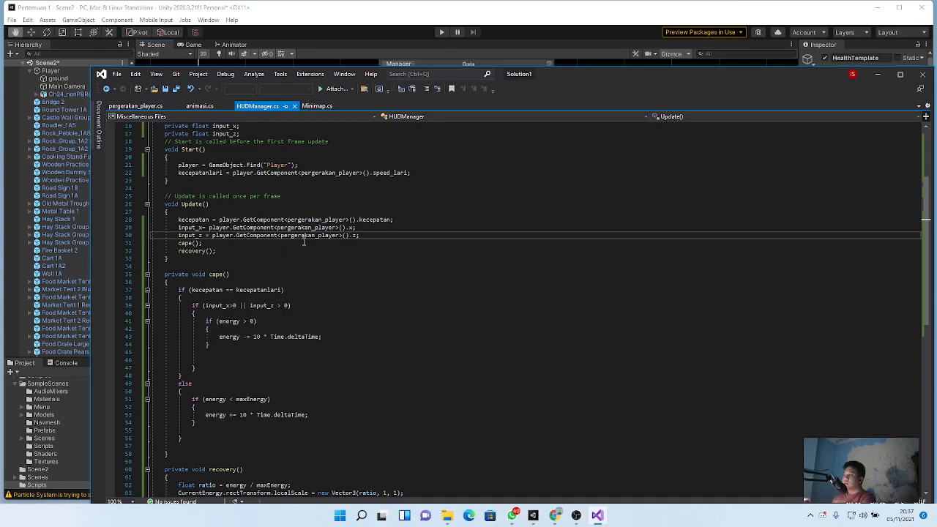
Examine the cape() and recovery() calls in Update and the kecepatan == kecepatanlari condition inside cape().
drag(220, 250, 179, 244)
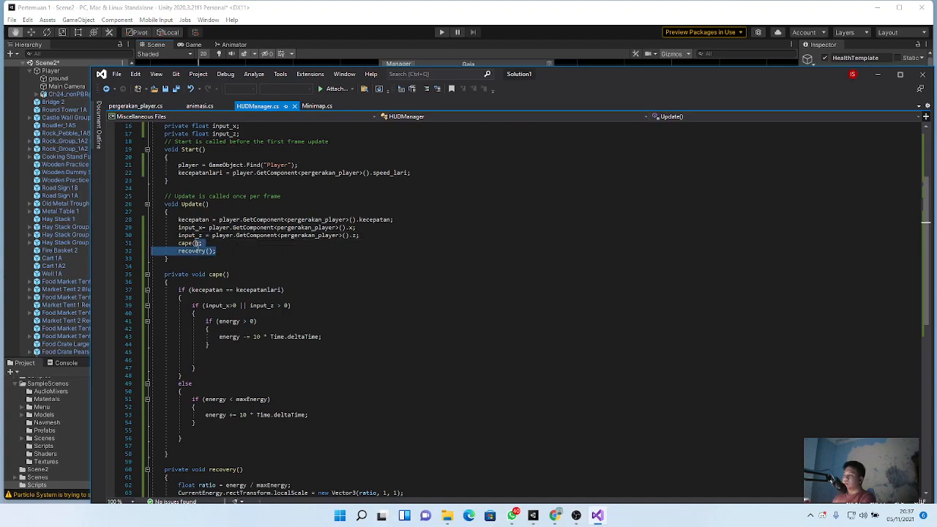
scroll(268, 297, down, 2)
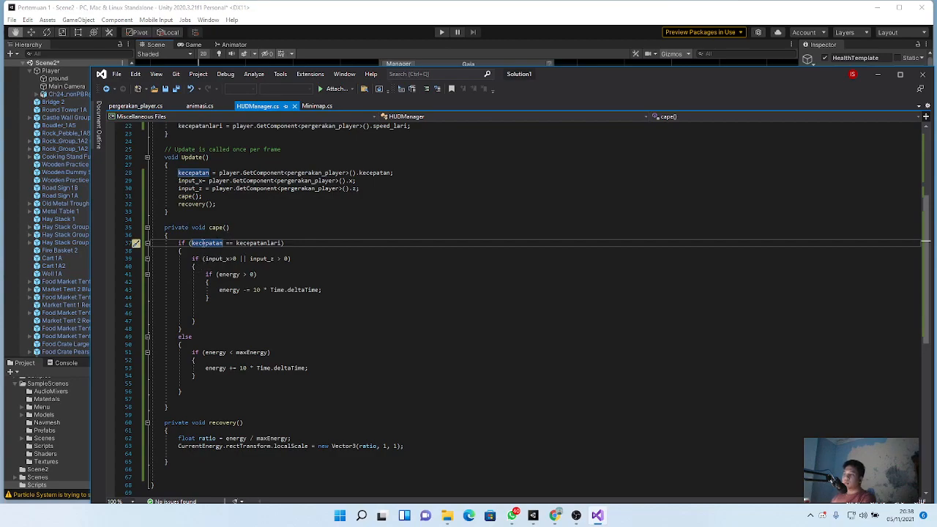
click(236, 243)
click(224, 243)
click(253, 242)
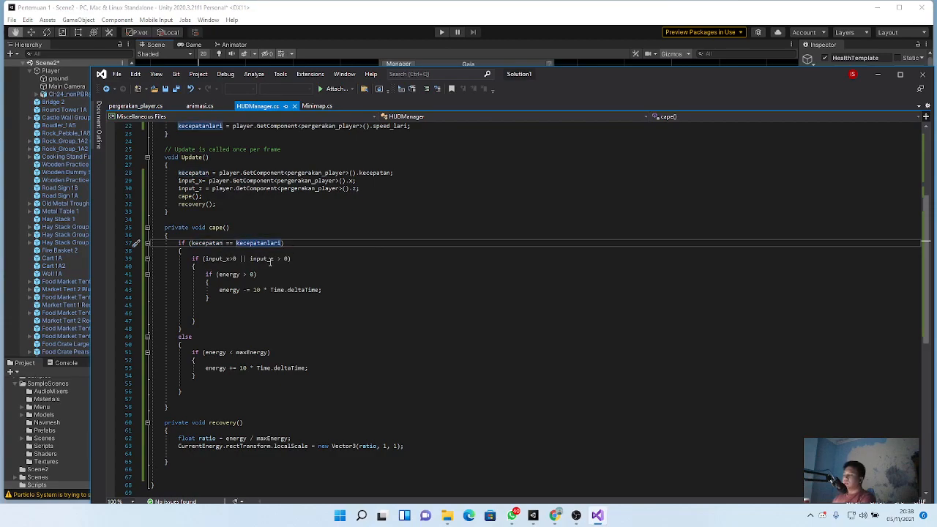
click(234, 244)
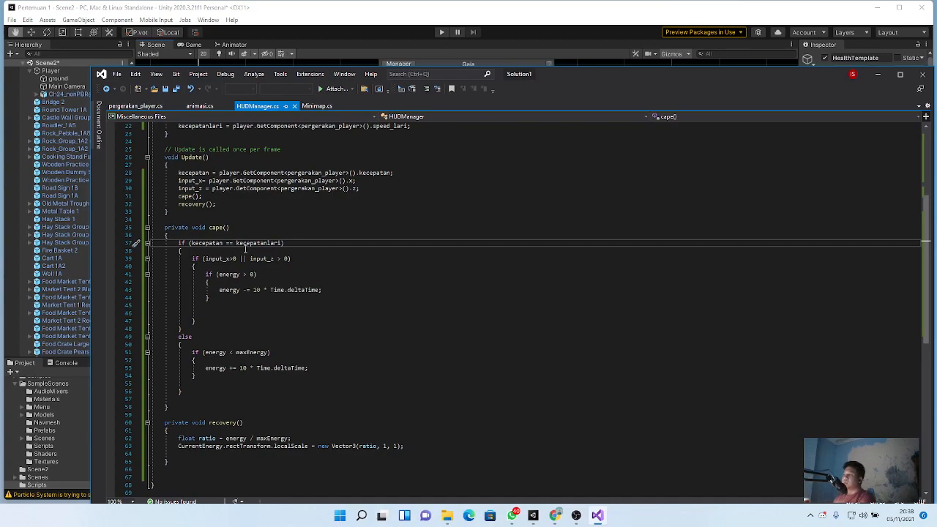
scroll(381, 170, up, 1)
click(397, 155)
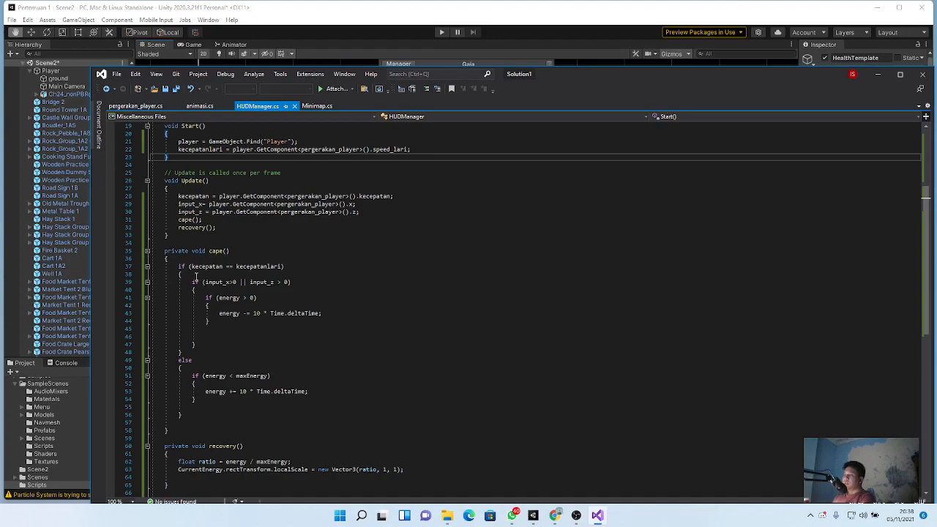
Examine the input_x>0 || input_z > 0 condition in cape(), highlighting its || operator.
drag(193, 282, 293, 282)
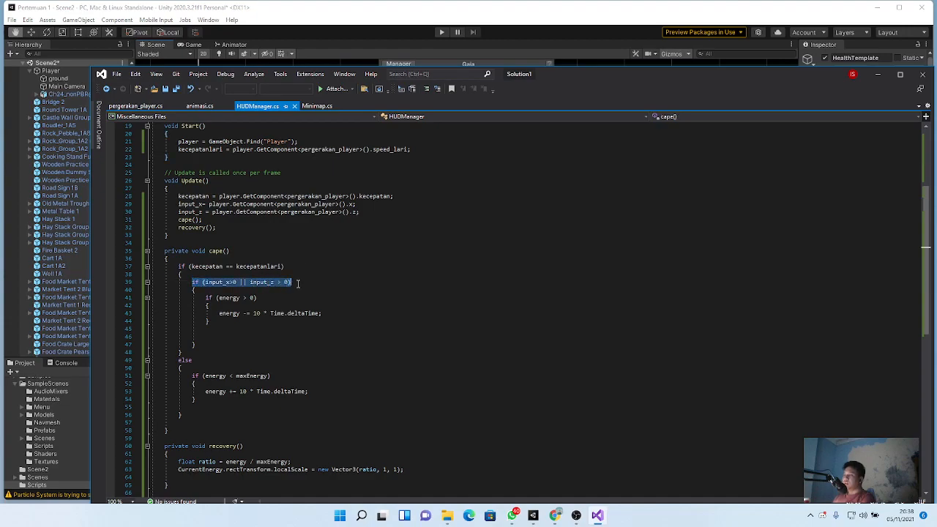
click(274, 297)
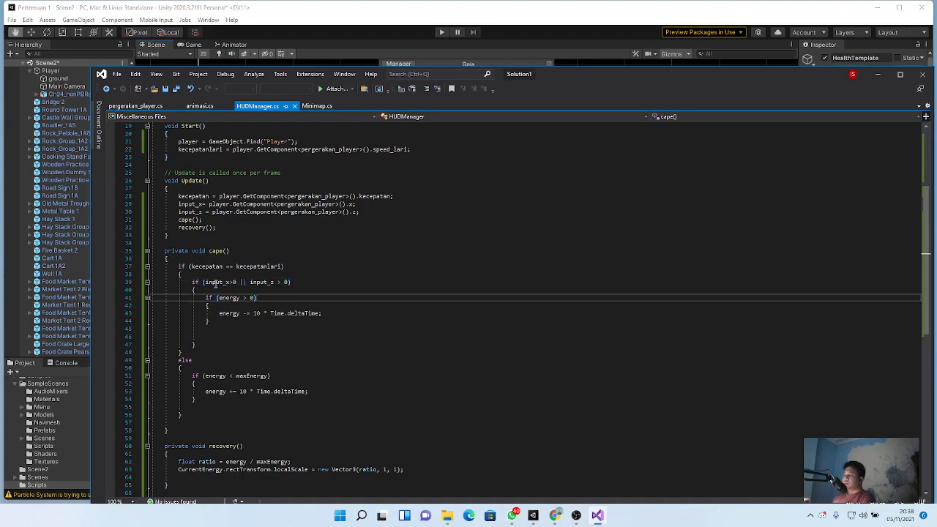
click(277, 282)
click(209, 285)
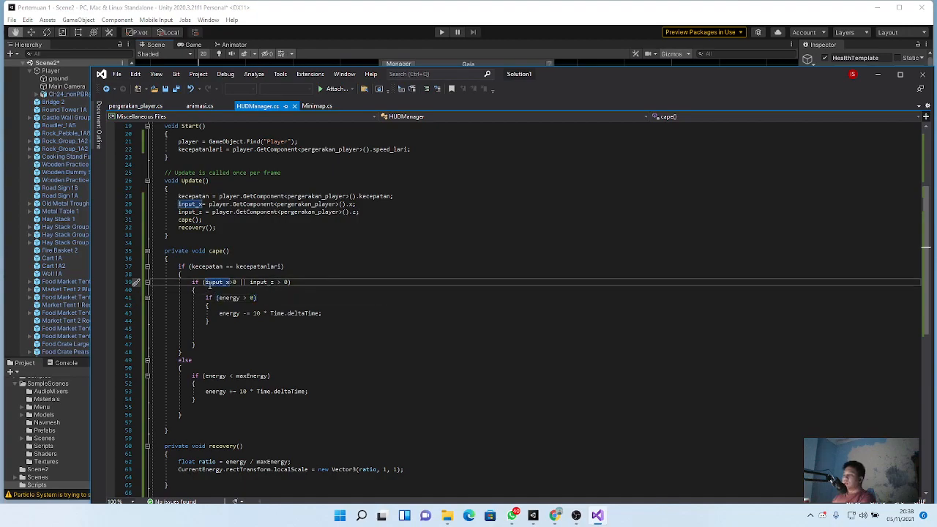
click(233, 284)
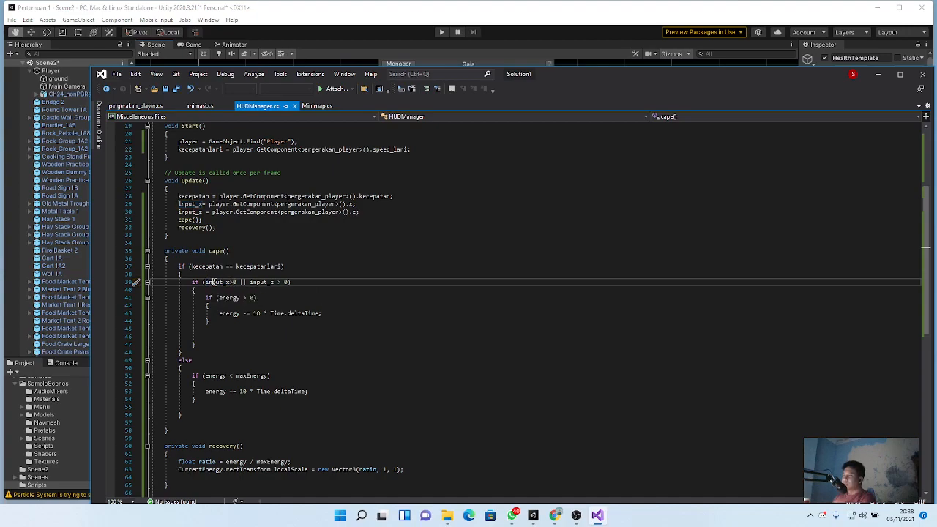
text(|)
double_click(242, 281)
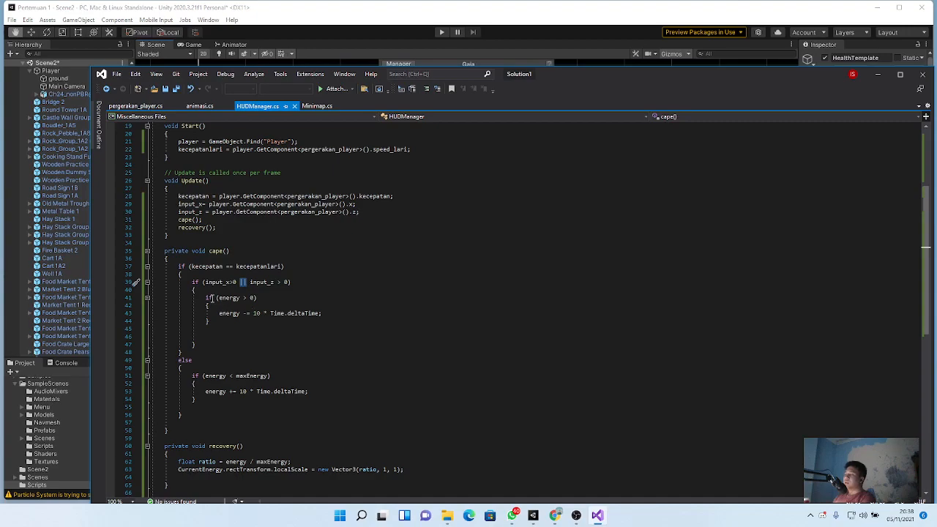
Examine the energy > 0 block in cape() and its energy -= 10 * Time.deltaTime statement, checking the energy declaration.
drag(206, 296, 339, 319)
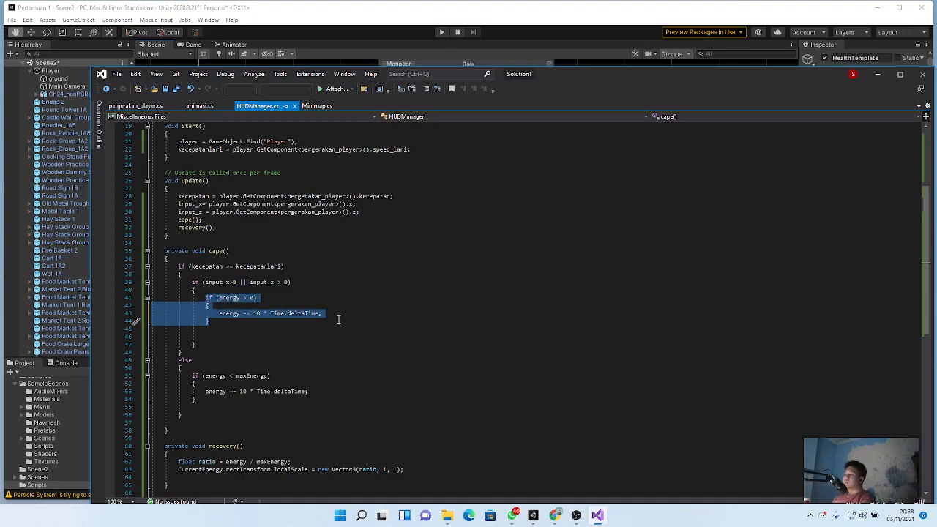
click(227, 298)
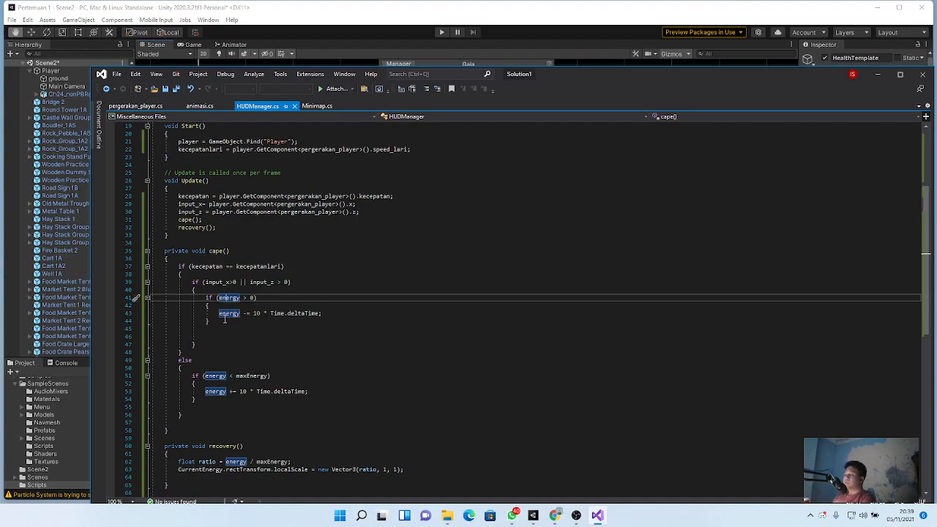
drag(267, 298, 189, 269)
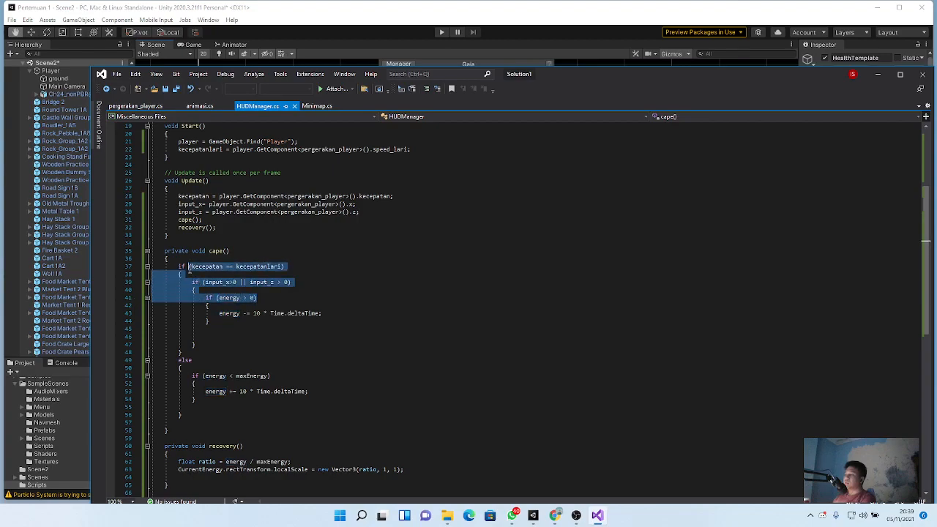
click(242, 314)
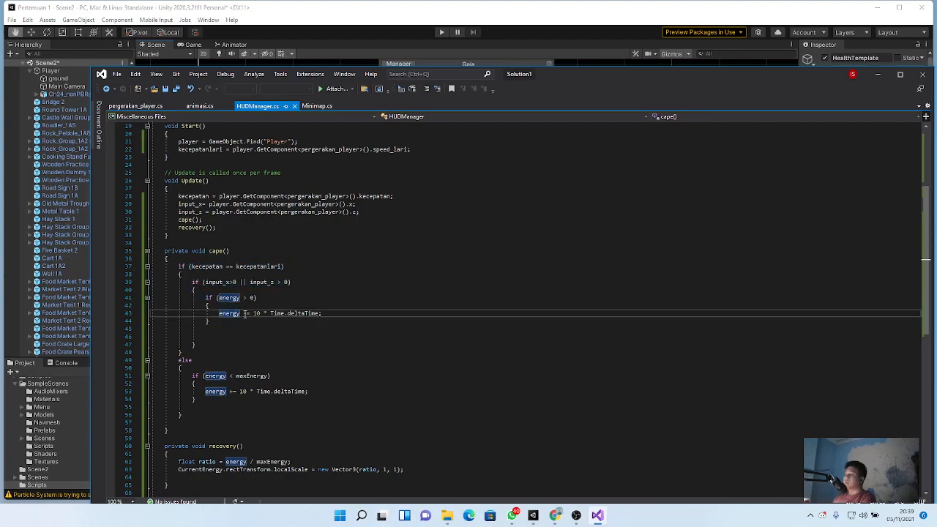
scroll(268, 324, up, 5)
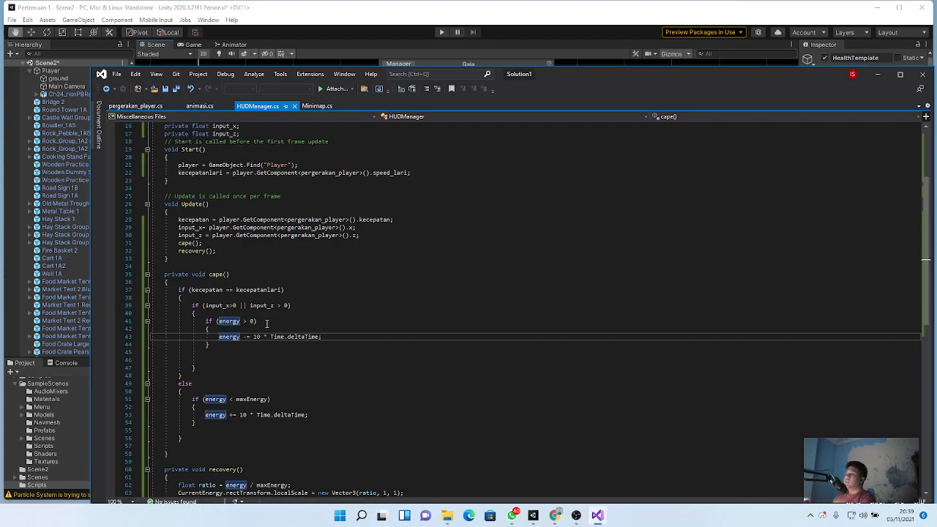
scroll(262, 369, down, 3)
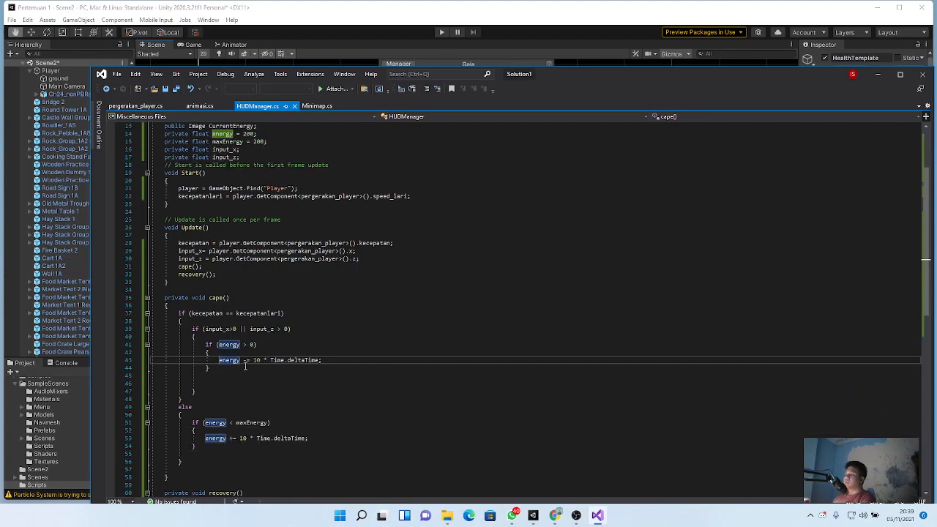
double_click(256, 360)
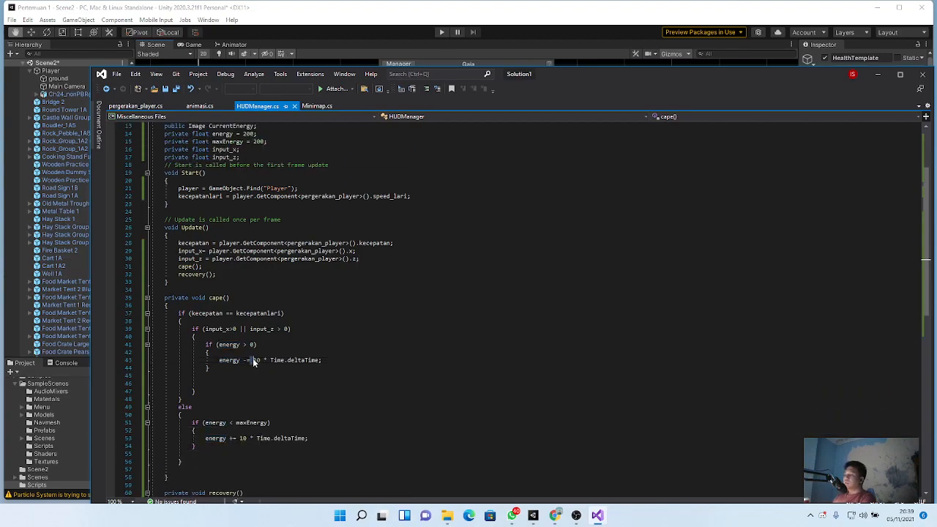
click(288, 360)
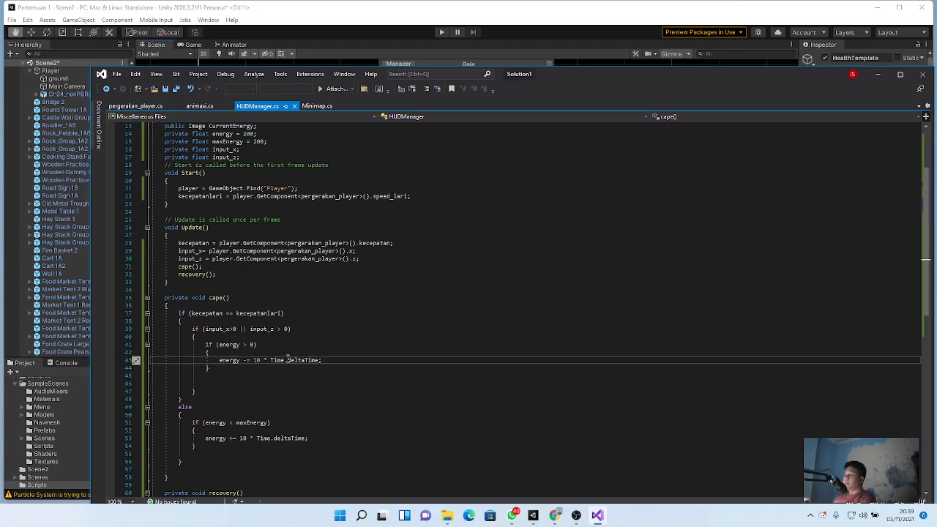
Read the else branch of cape() and the recovery() method, shifting the code window slightly over Unity.
scroll(271, 355, down, 3)
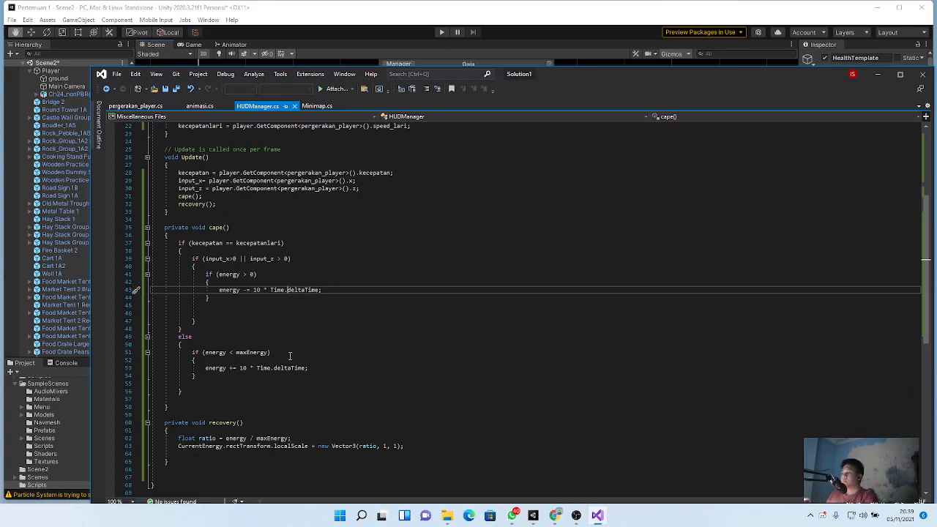
scroll(244, 357, down, 1)
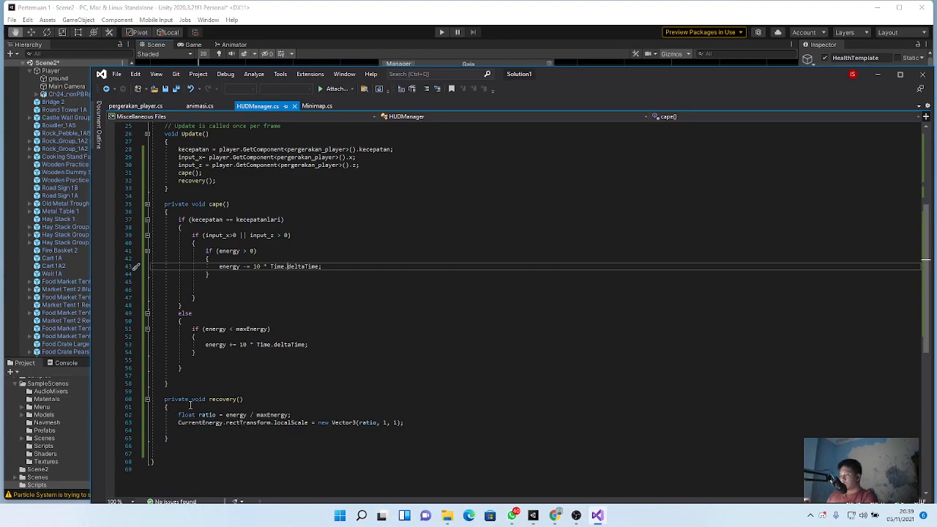
scroll(201, 403, down, 2)
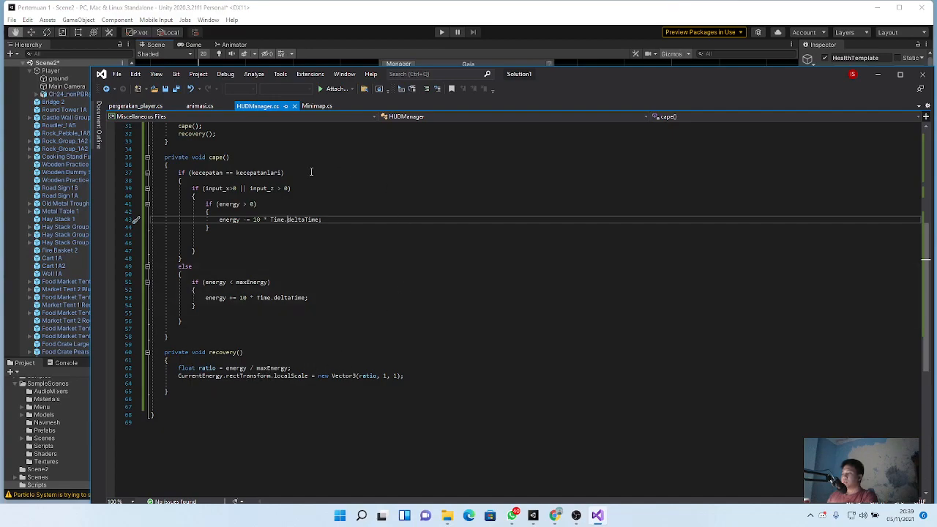
drag(624, 74, 595, 68)
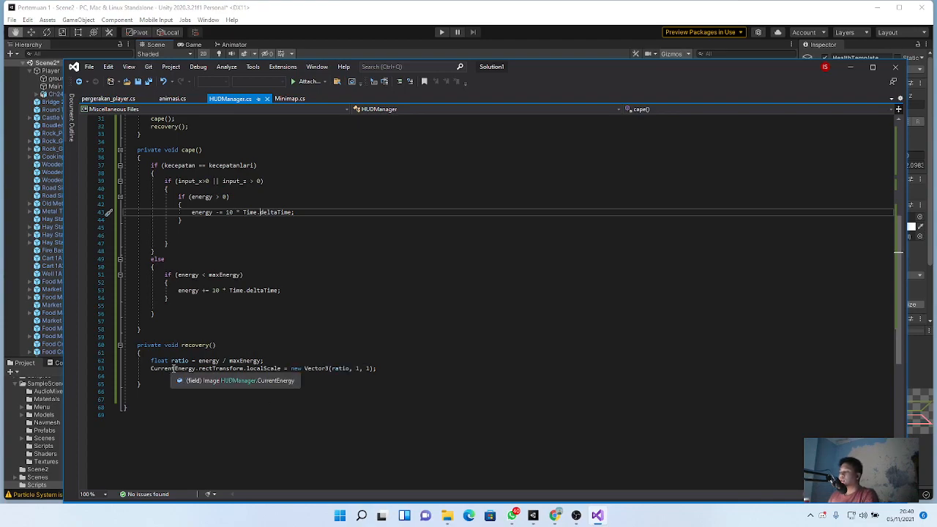
Switch to Unity and inspect the green energy bar's Rect Transform in the scene.
scroll(191, 369, up, 5)
scroll(192, 369, down, 5)
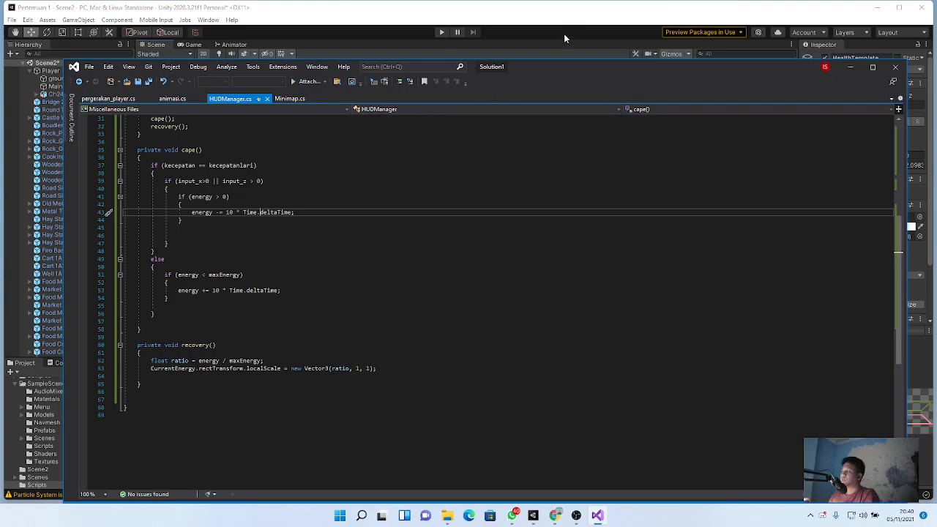
click(585, 20)
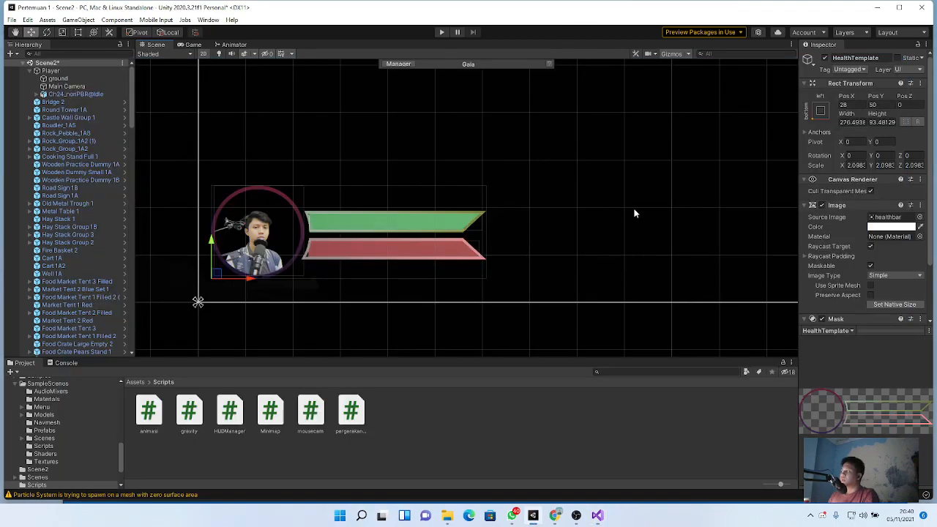
click(408, 221)
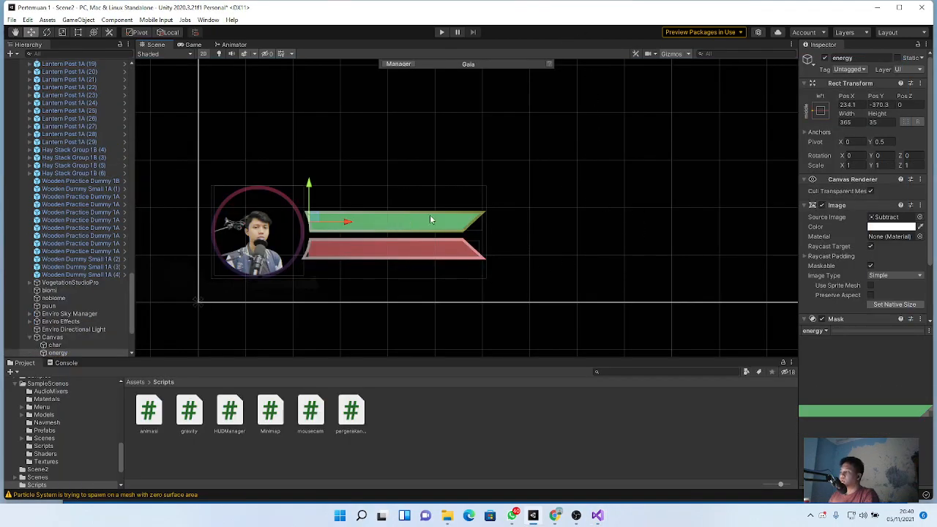
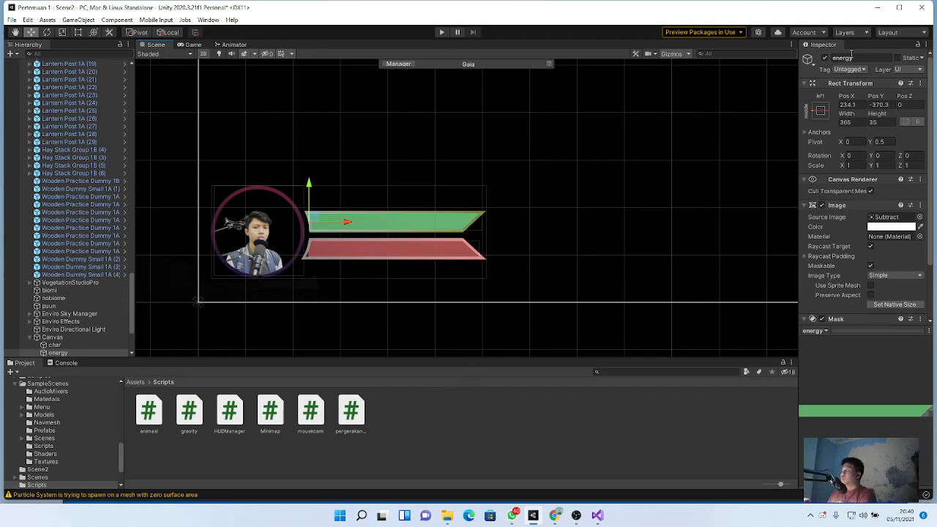
Return to the HUDManager code and examine the localScale assignment in recovery(), highlighting ratio and the 1, 1 arguments of Vector3.
key(alt+Tab)
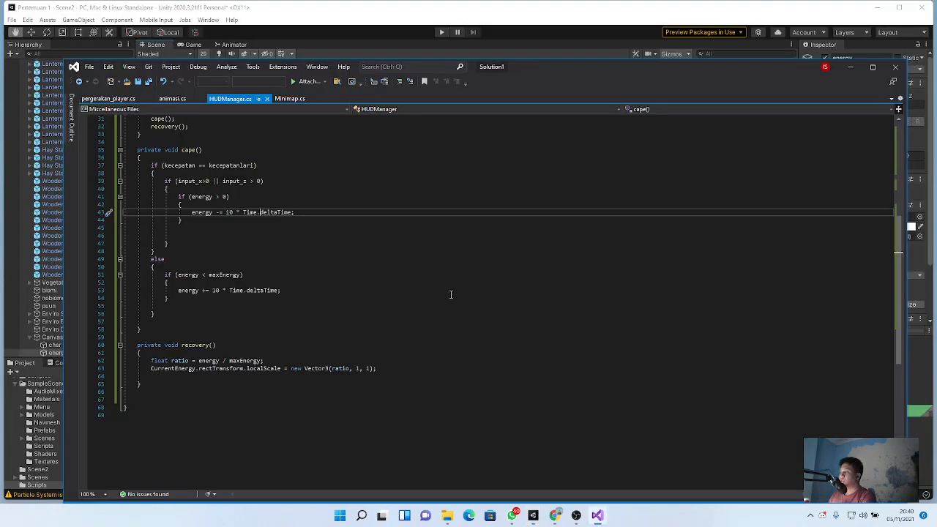
click(283, 384)
click(270, 370)
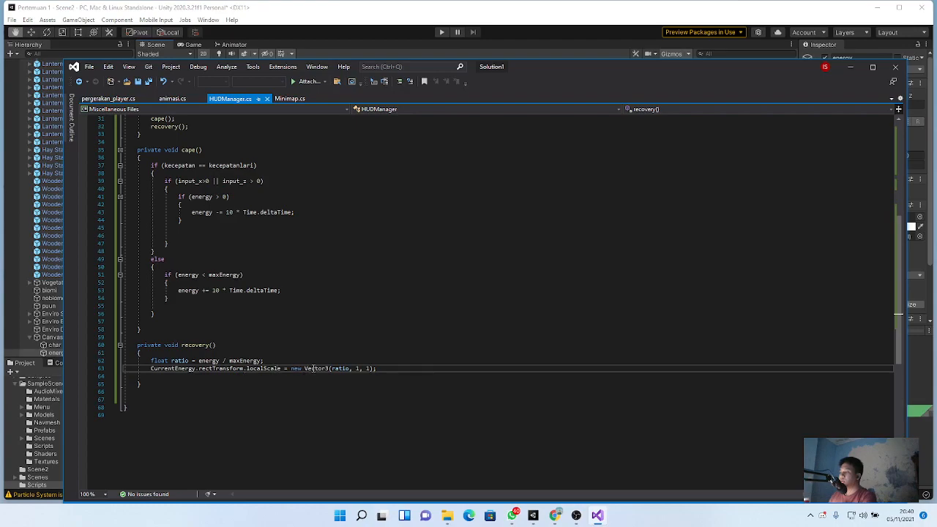
double_click(308, 368)
click(338, 370)
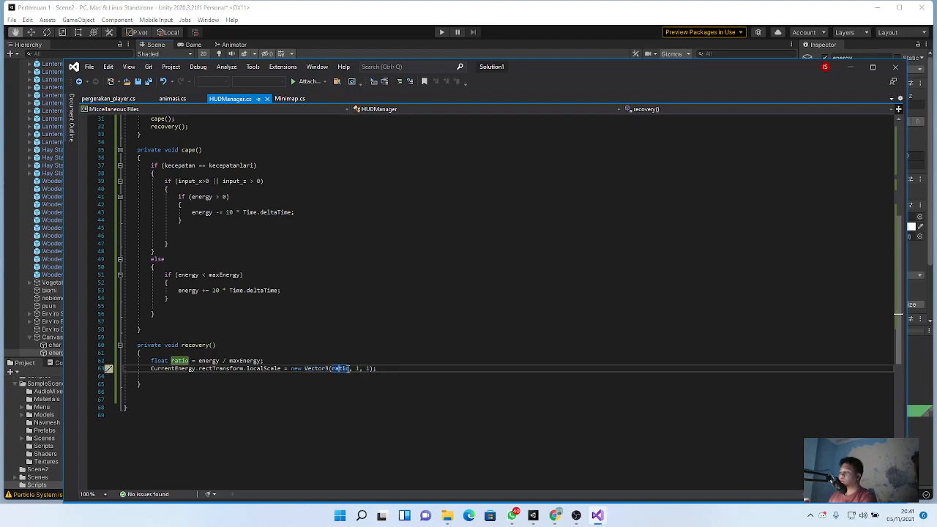
double_click(336, 368)
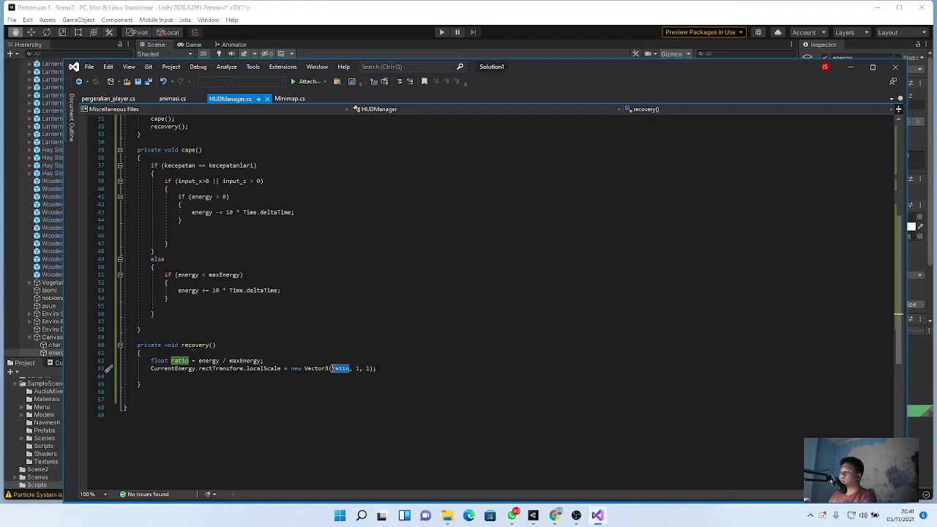
click(344, 370)
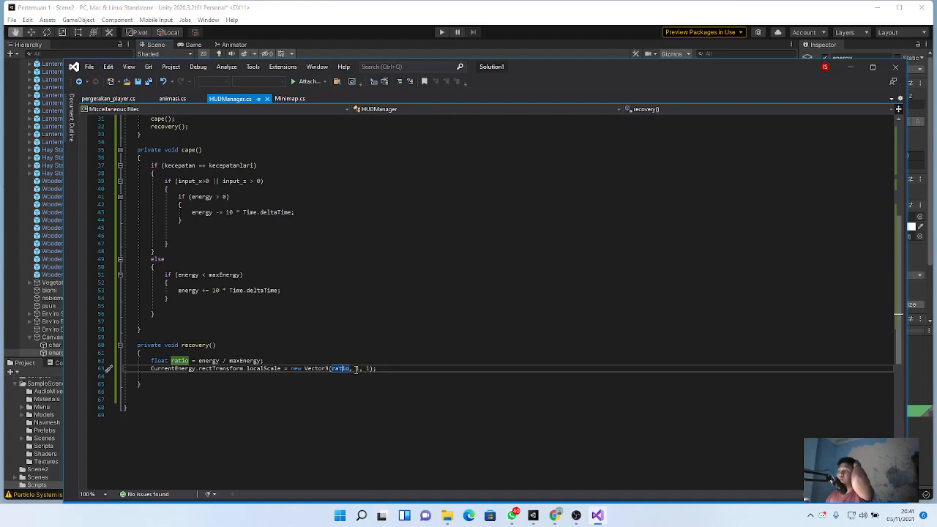
drag(356, 369, 376, 369)
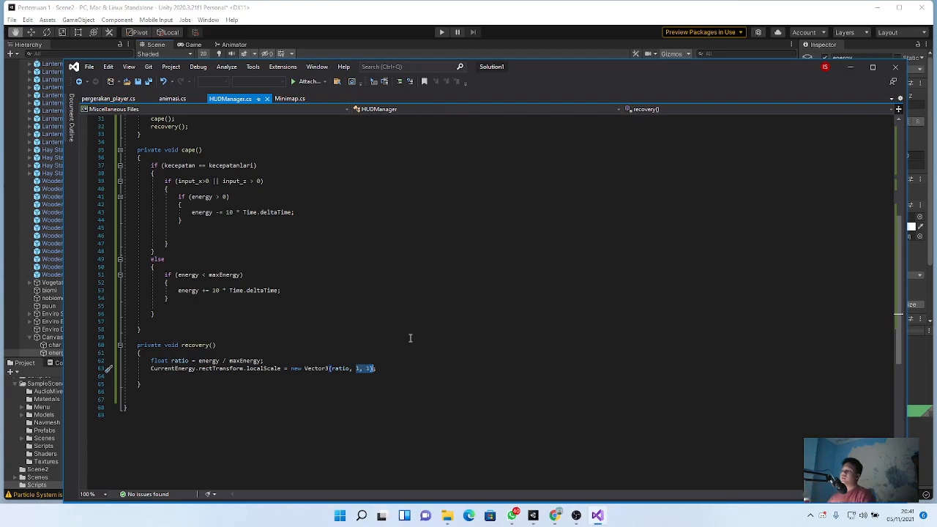
click(350, 368)
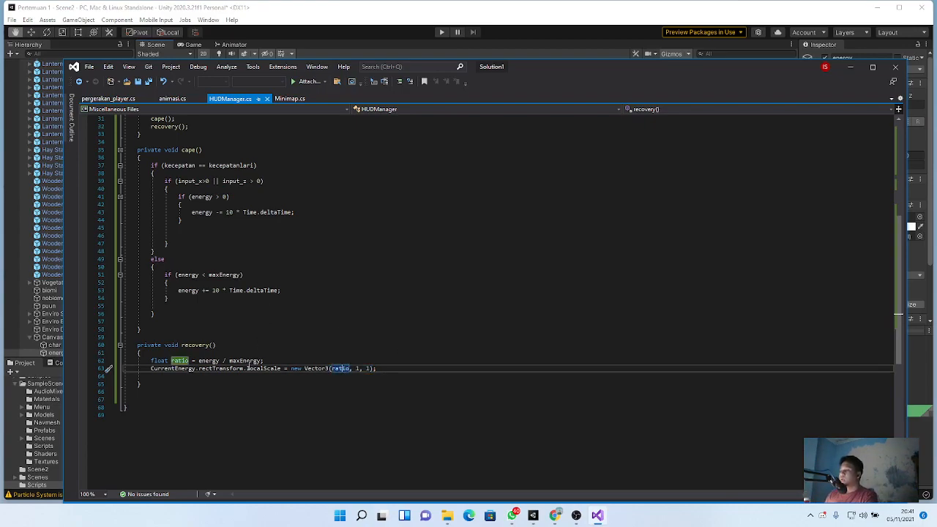
Review the cape() and recovery() methods and highlight their calls in Update.
scroll(370, 325, up, 5)
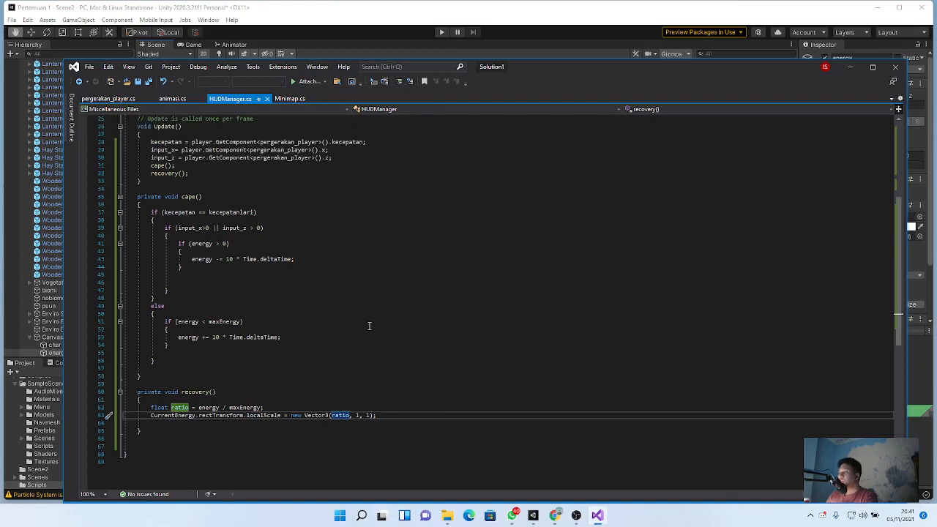
scroll(269, 380, down, 5)
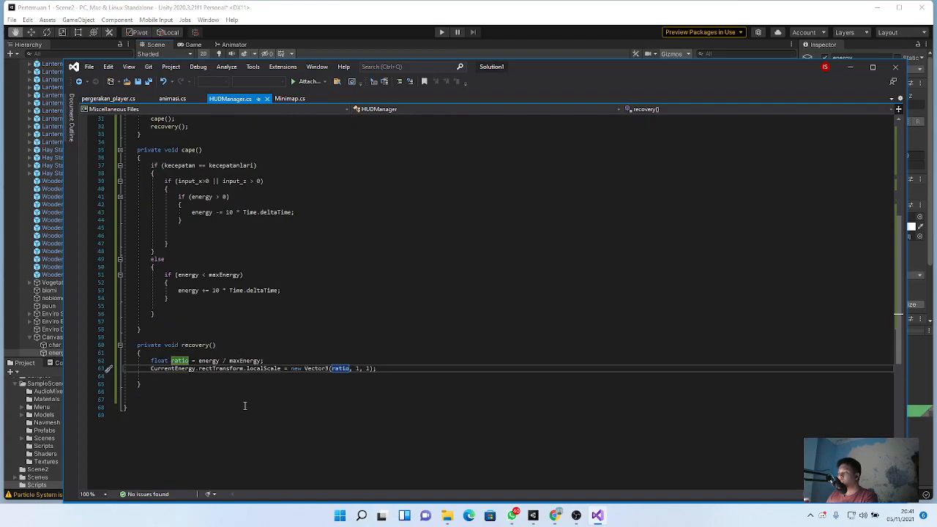
scroll(241, 362, up, 3)
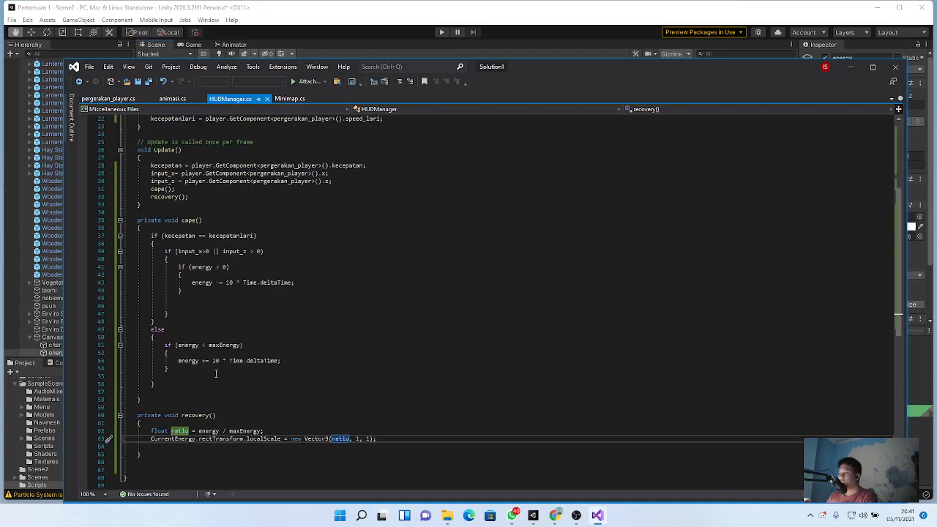
drag(189, 197, 147, 192)
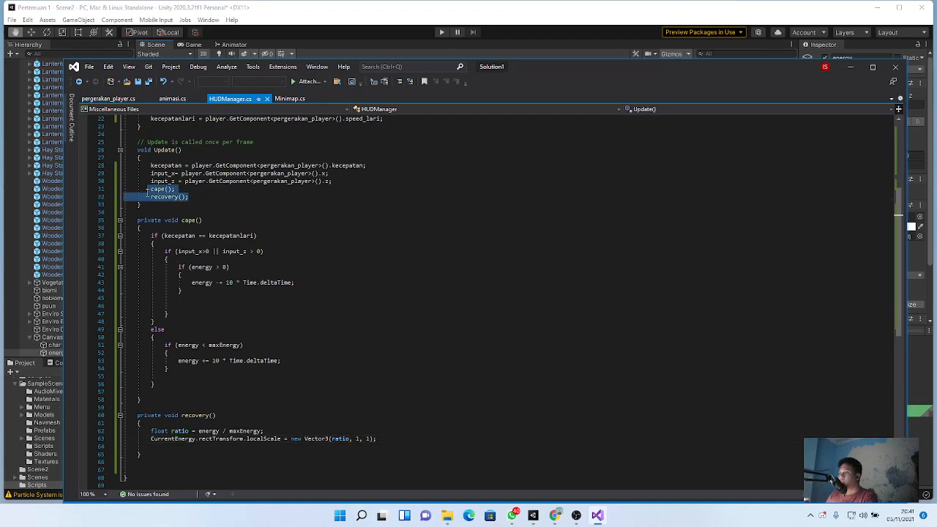
Play the scene in Unity and sprint the character forward to test the energy bar's drain and recovery.
click(387, 20)
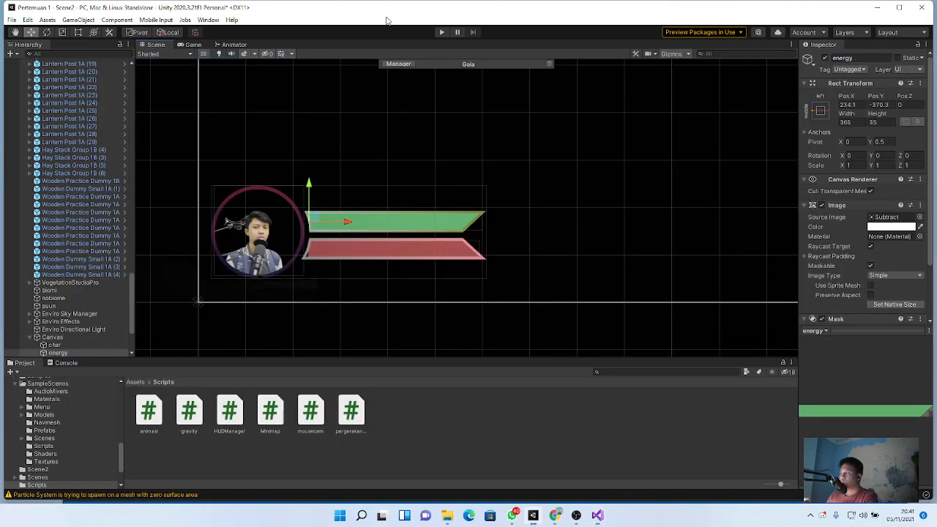
click(440, 32)
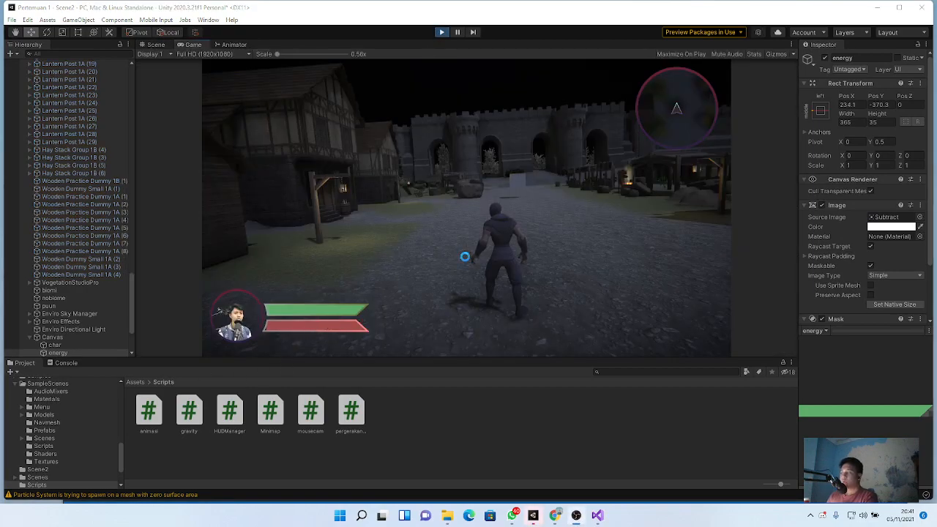
key(w)
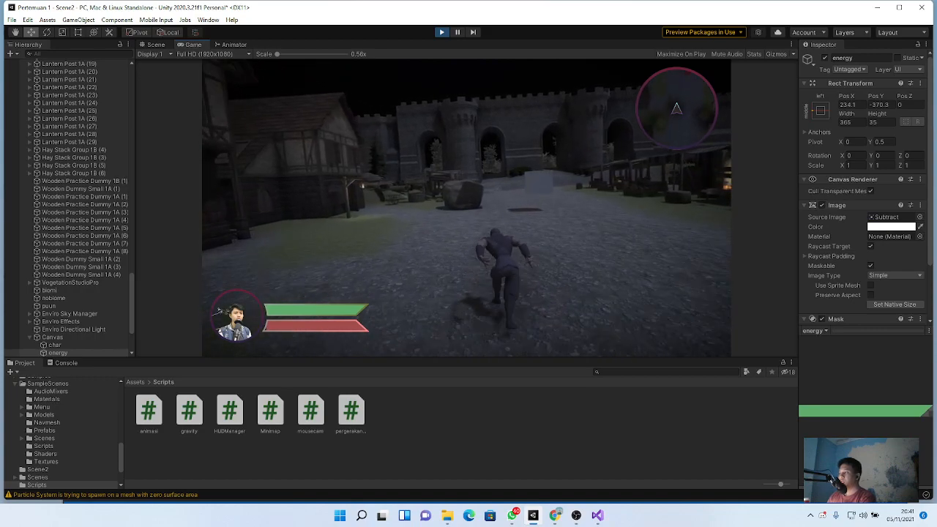
key(shift)
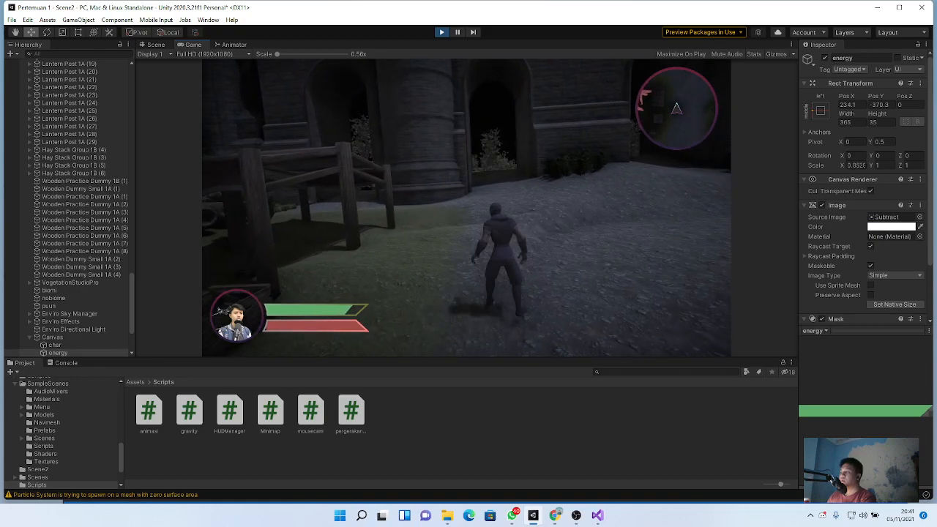
key(w)
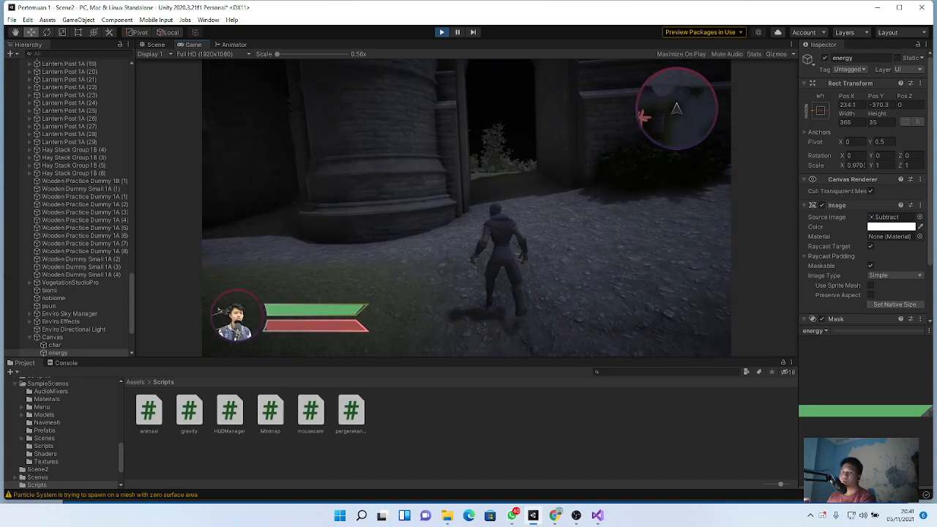
key(alt+Tab)
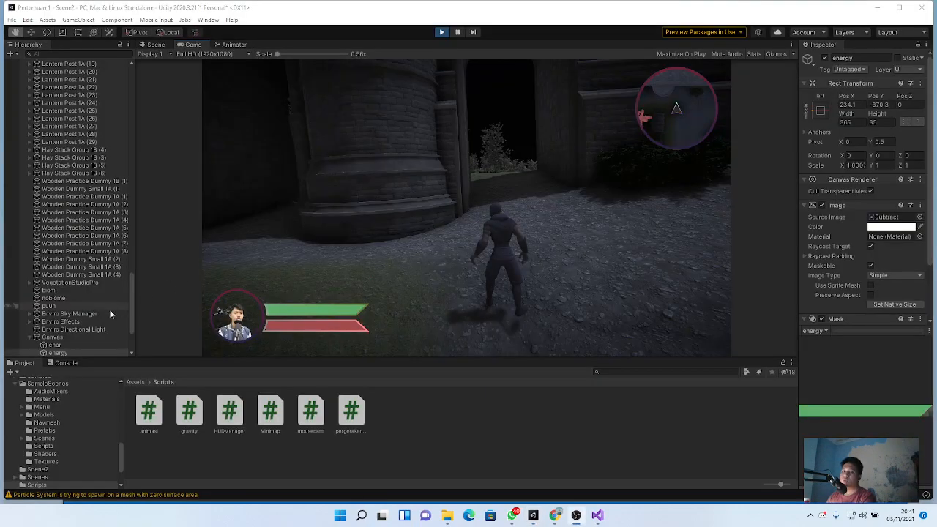
View the clock text below the minimap in Unity and look through the UI elements available for the Canvas, adding none.
key(alt+Tab)
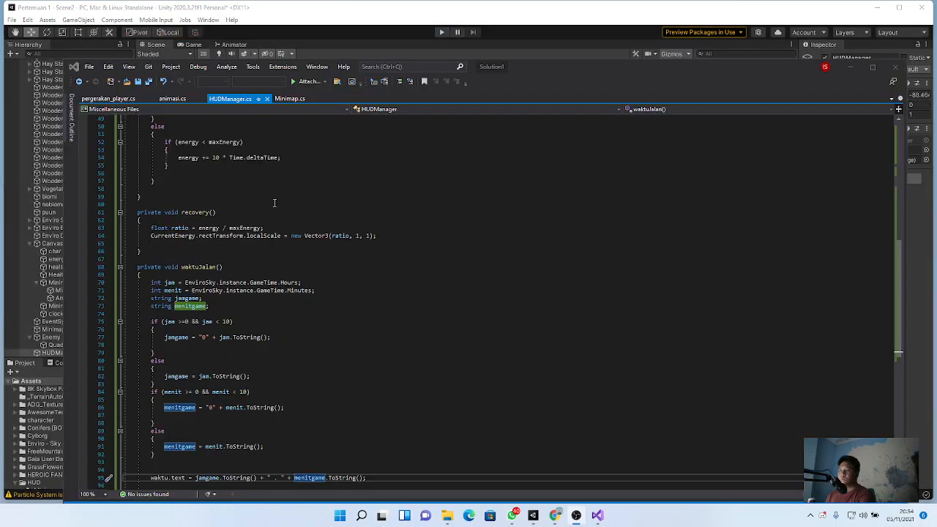
click(331, 15)
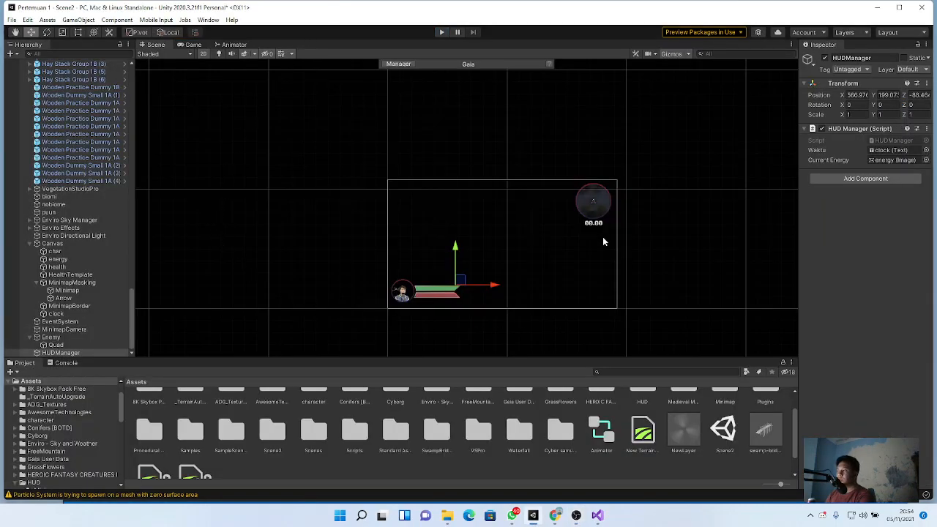
scroll(603, 227, up, 6)
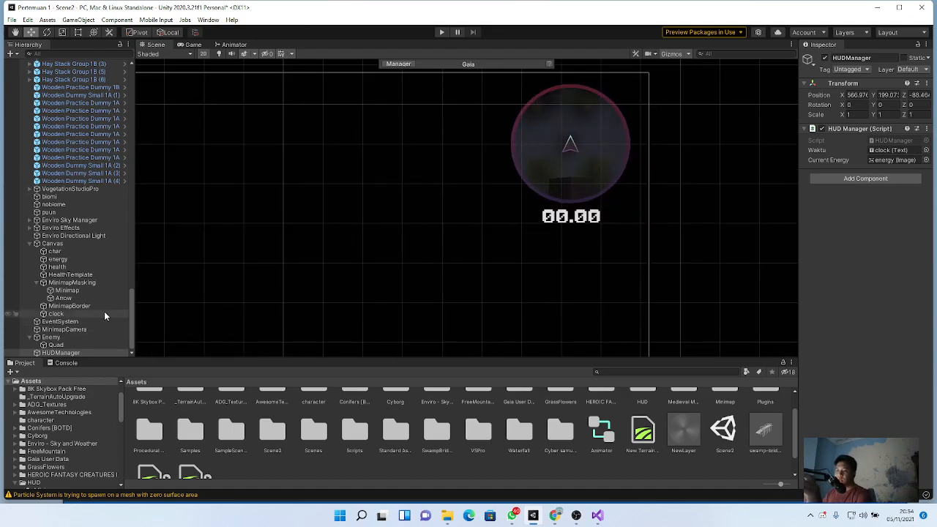
click(64, 245)
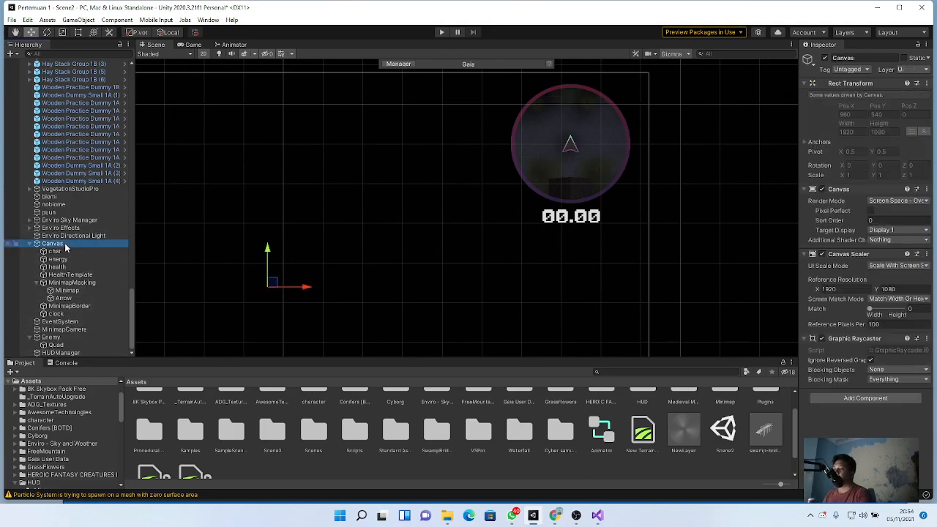
right_click(65, 248)
mouse_move(158, 417)
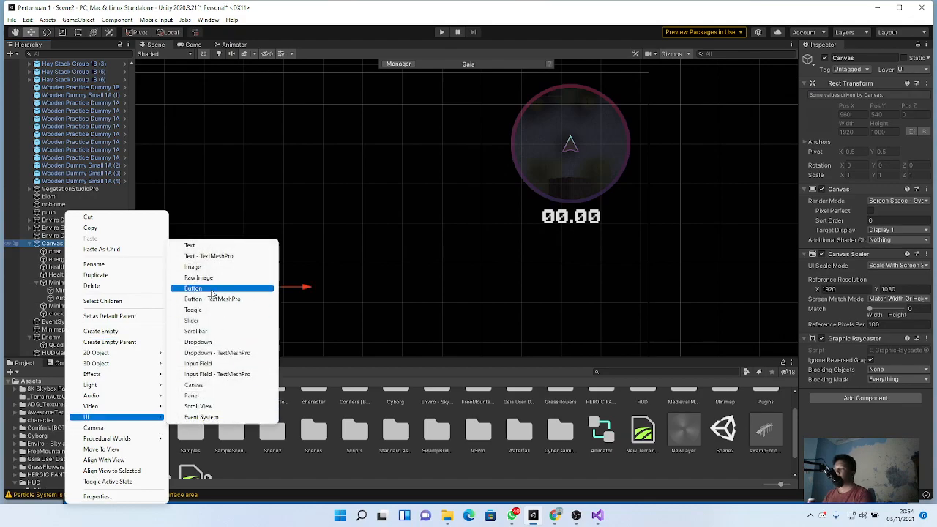
click(66, 306)
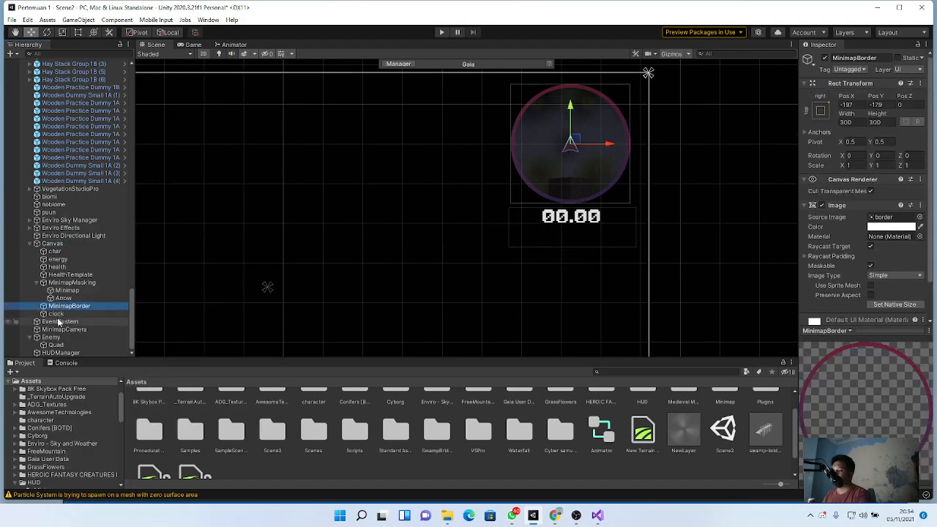
Select the Canvas's clock object and examine its Text settings, including the text content, font, size and alignment.
click(59, 322)
click(56, 314)
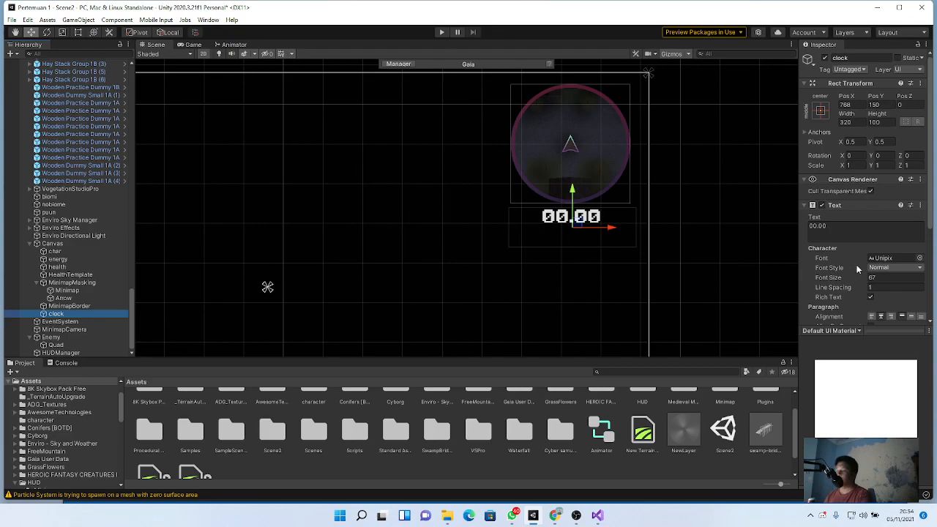
scroll(853, 269, down, 3)
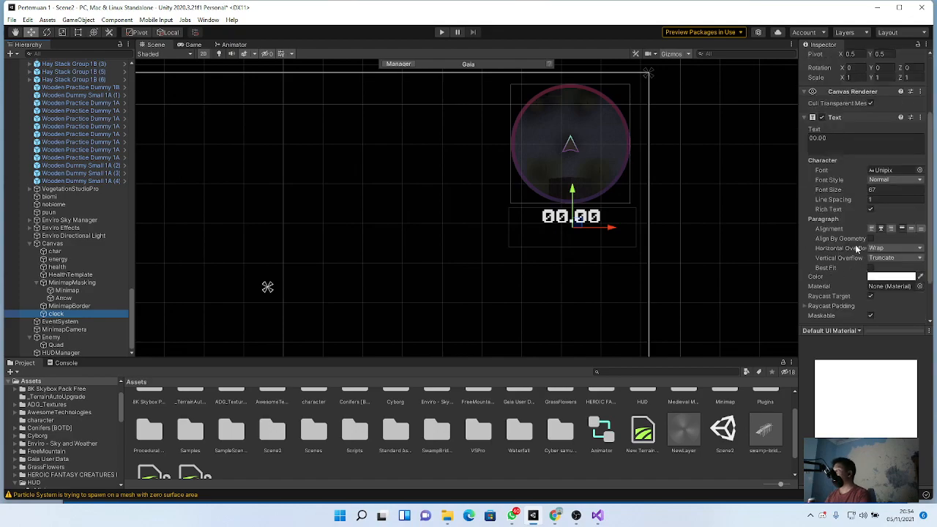
scroll(901, 194, down, 2)
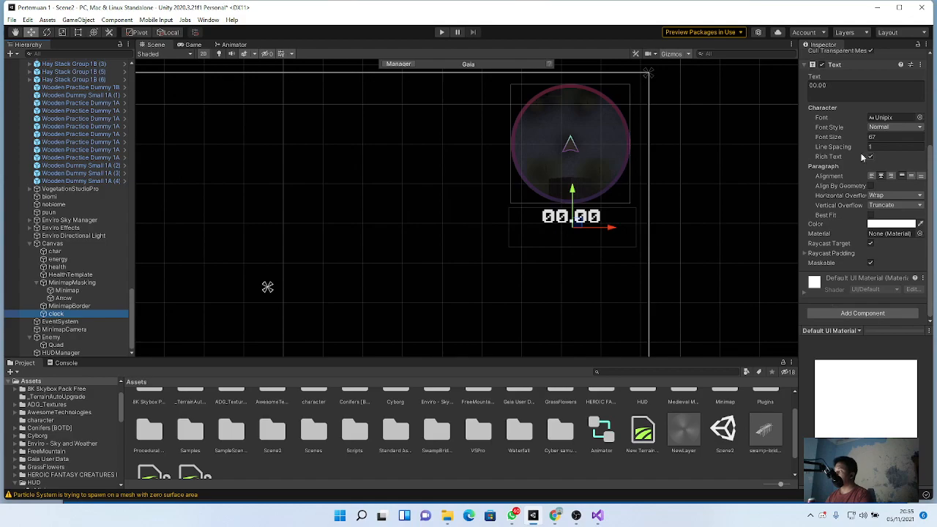
click(818, 86)
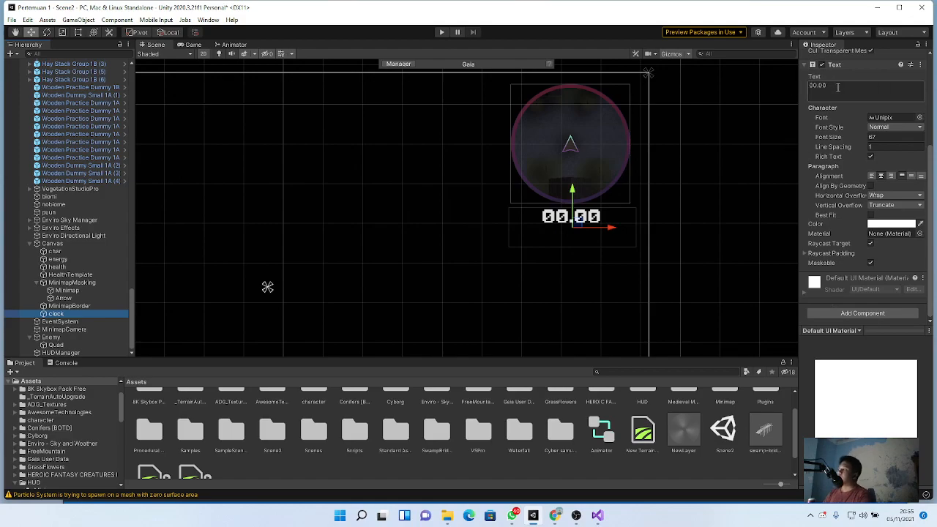
click(564, 240)
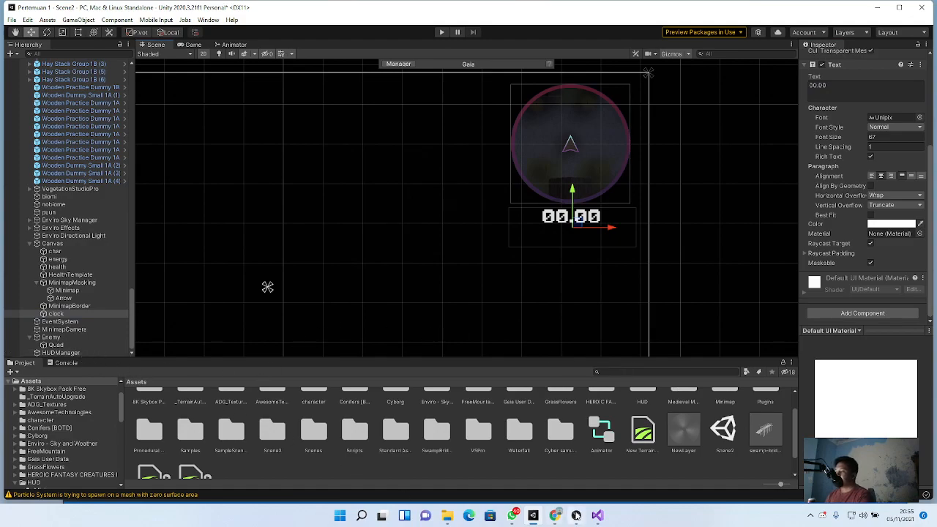
Switch to HUDManager.cs in Visual Studio, shift its window slightly upward, and view the declarations at the start of the script.
mouse_move(596, 517)
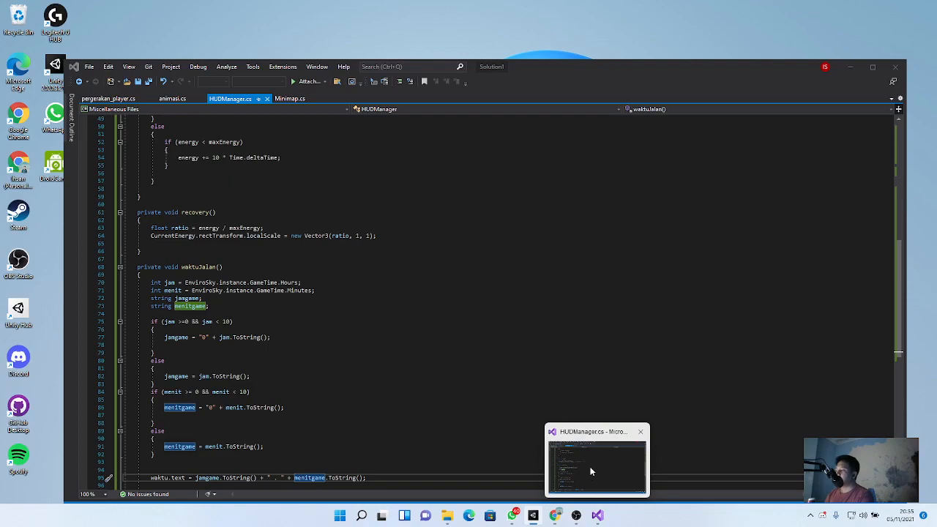
click(591, 470)
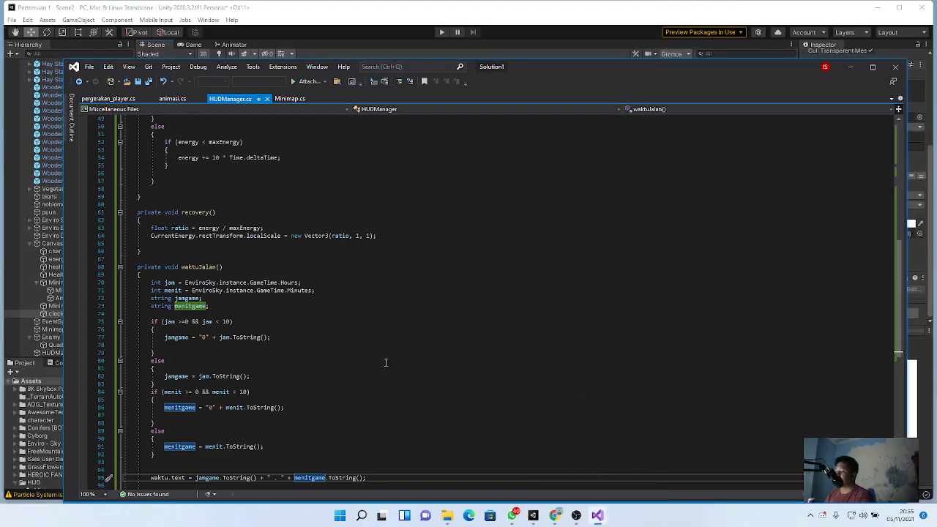
drag(520, 68, 512, 46)
scroll(373, 308, up, 15)
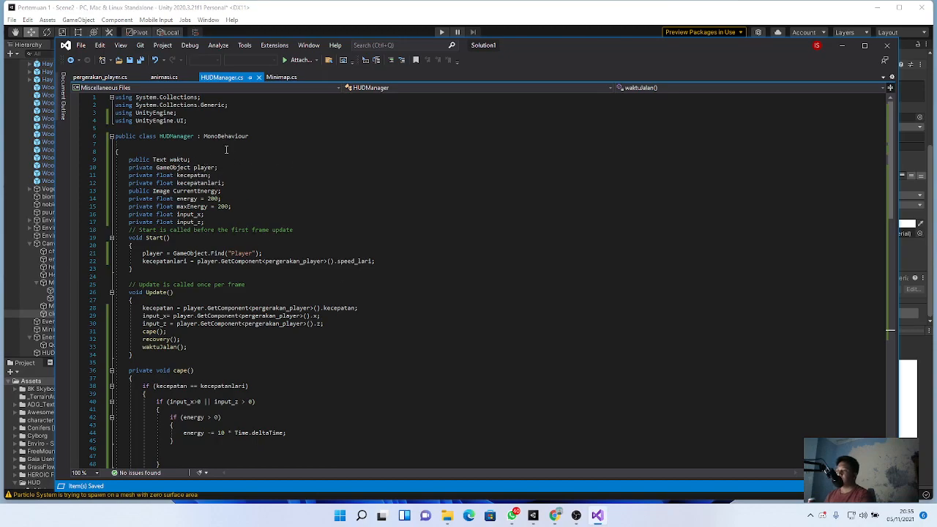
Examine the public Text waktu declaration in HUDManager.cs and find the waktuJalan() method near the script's end.
click(175, 159)
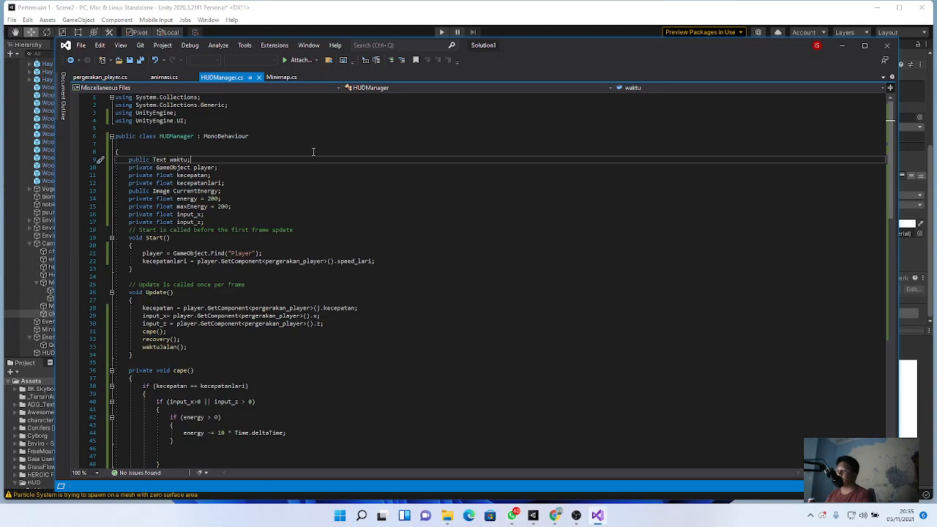
scroll(240, 245, down, 4)
scroll(240, 245, down, 12)
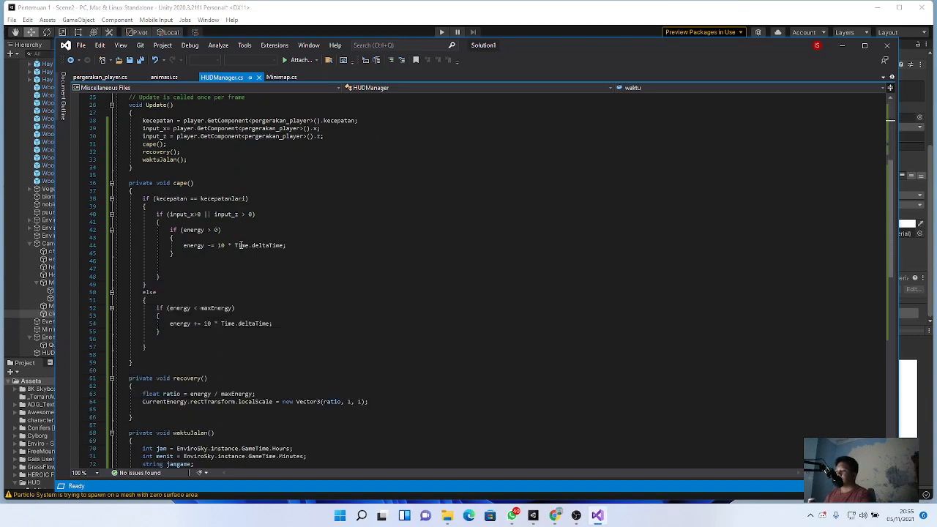
scroll(242, 245, down, 4)
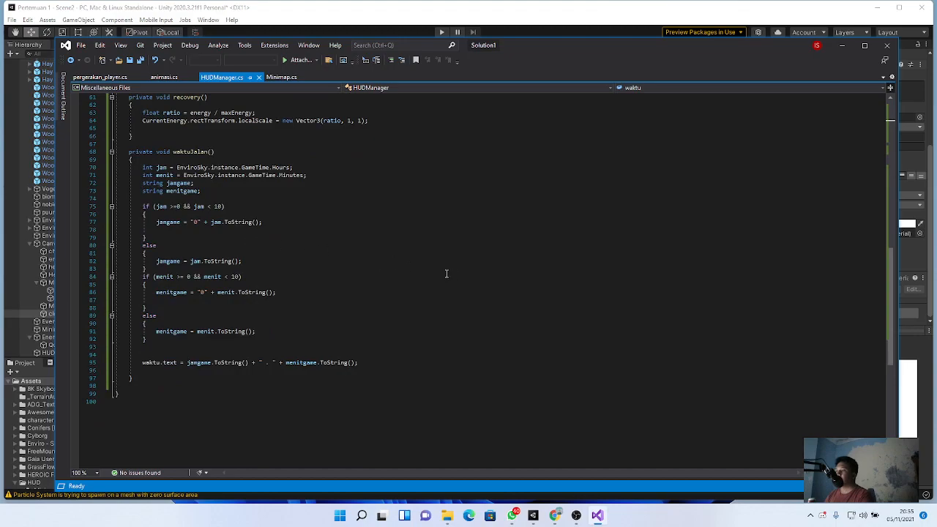
scroll(419, 287, up, 4)
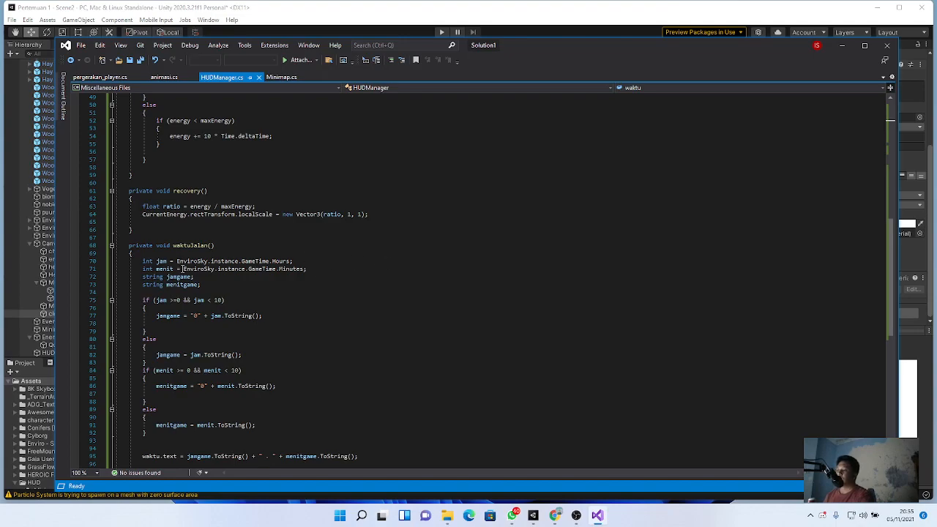
Examine the jam and menit lines in waktuJalan() that read EnviroSky's GameTime hours and minutes.
drag(356, 271, 120, 260)
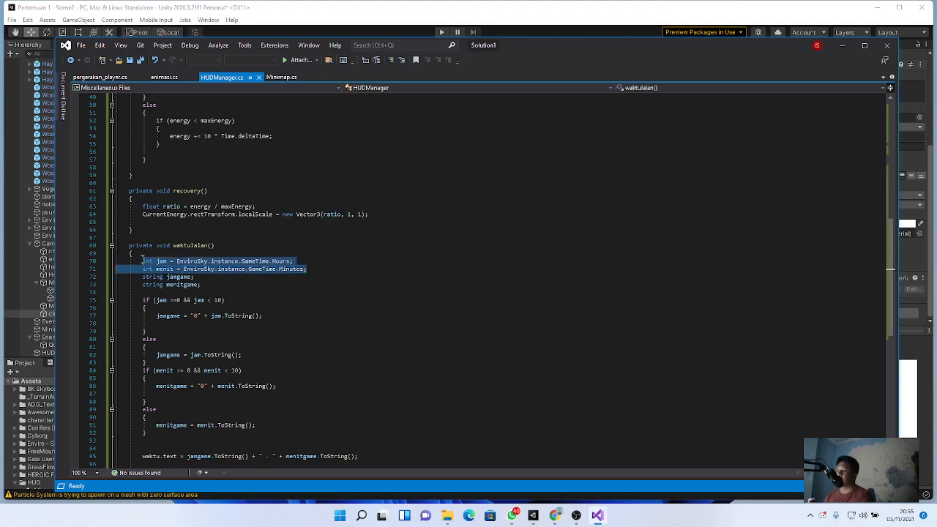
click(189, 264)
click(162, 269)
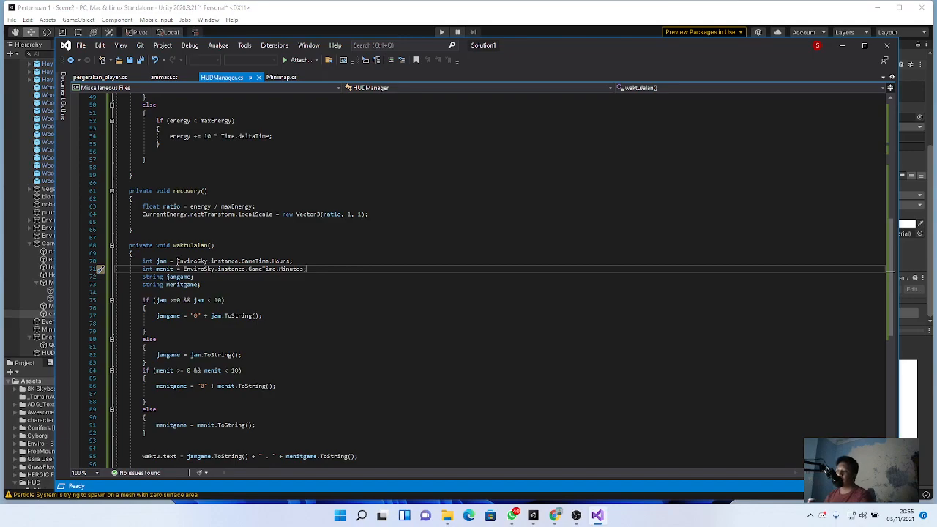
drag(176, 261, 304, 261)
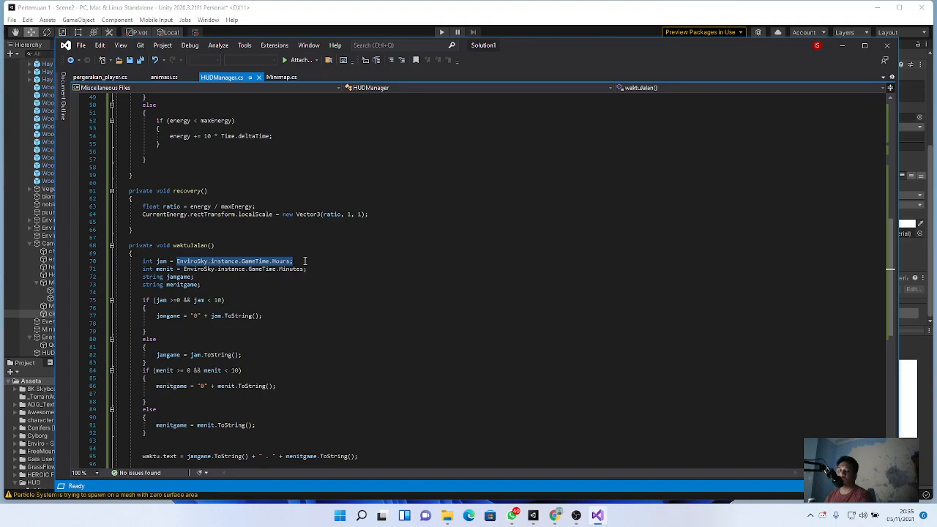
click(230, 254)
drag(176, 261, 294, 261)
click(301, 257)
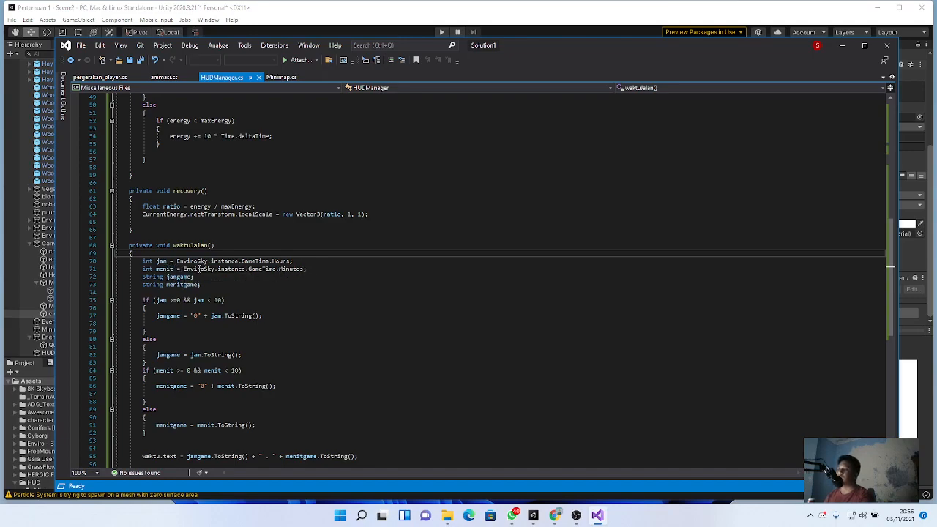
Examine the declarations of the jamgame and menitgame strings in waktuJalan().
click(235, 286)
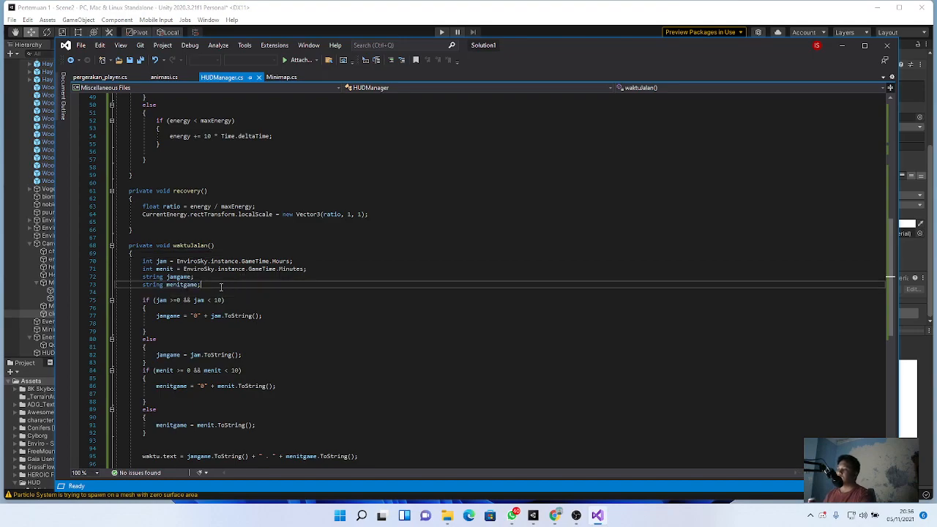
drag(219, 289, 138, 277)
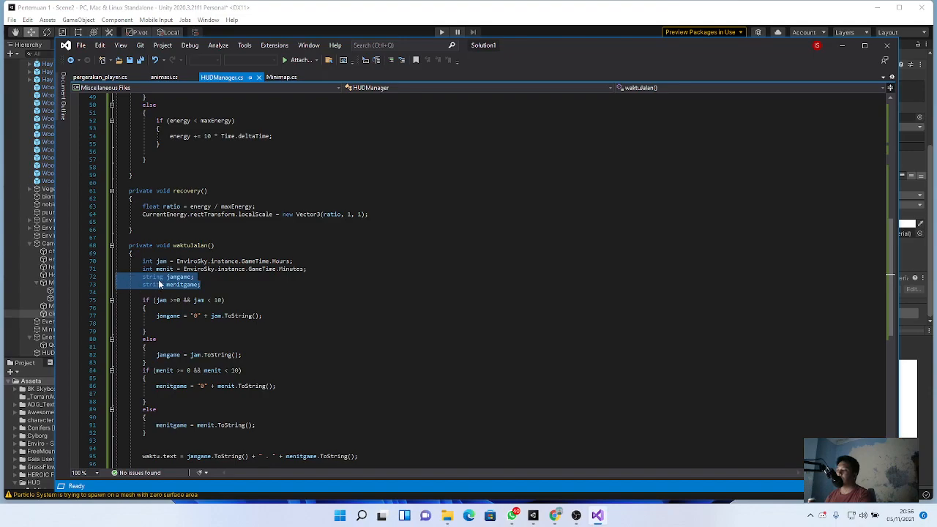
click(165, 279)
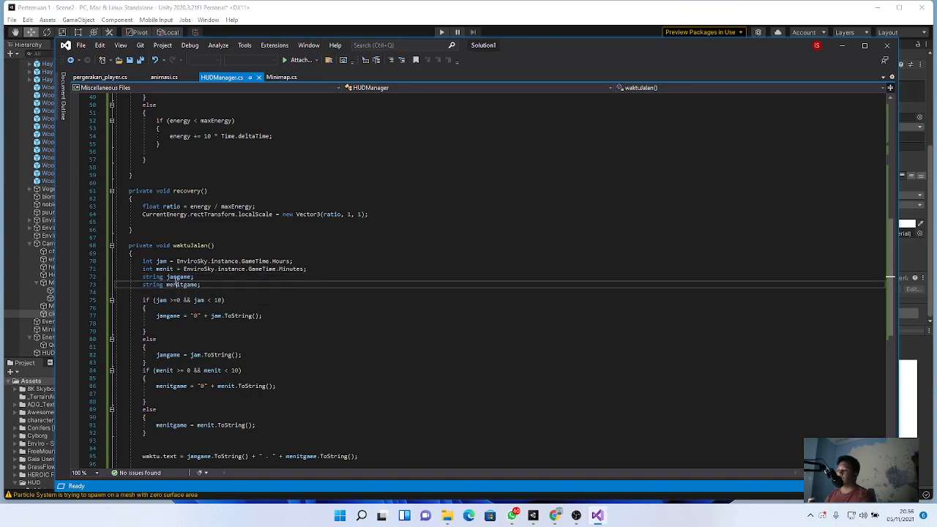
key(Down)
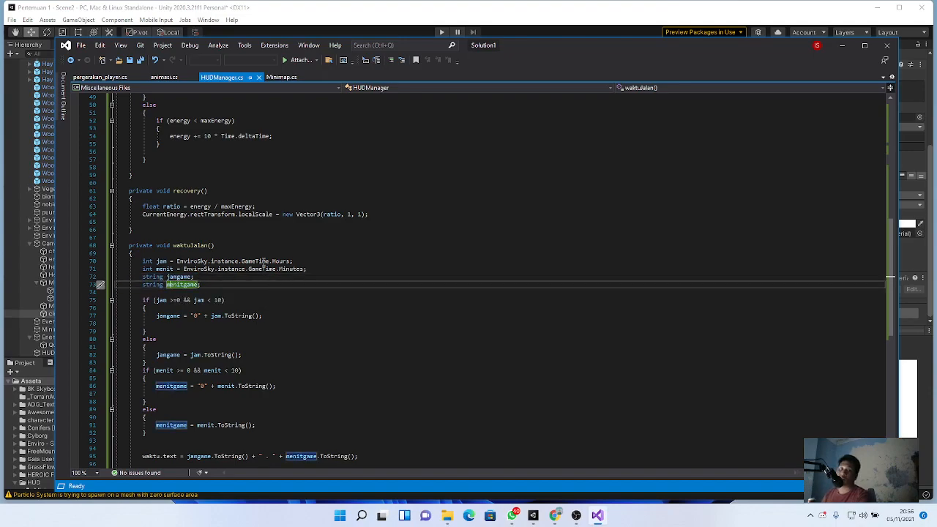
Switch to Unity and inspect the clock object's text content and its placement below the minimap.
key(alt+Tab)
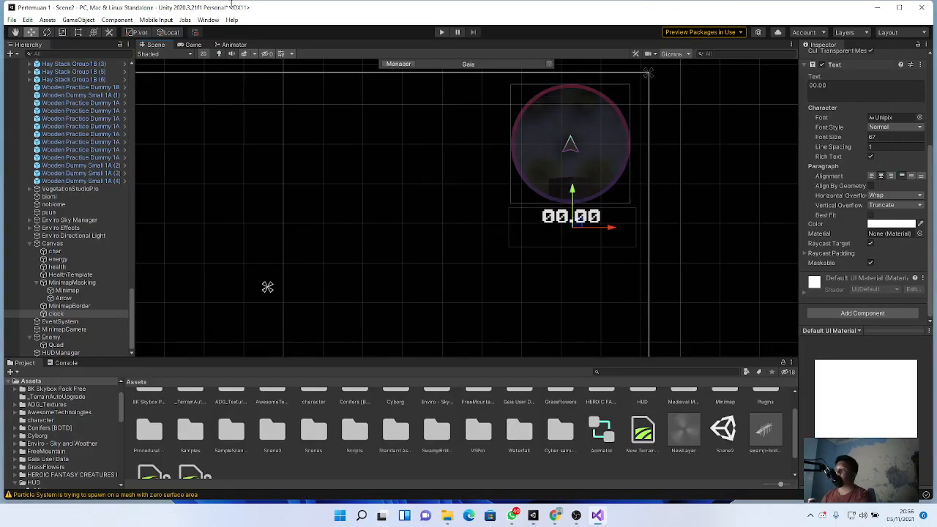
click(818, 85)
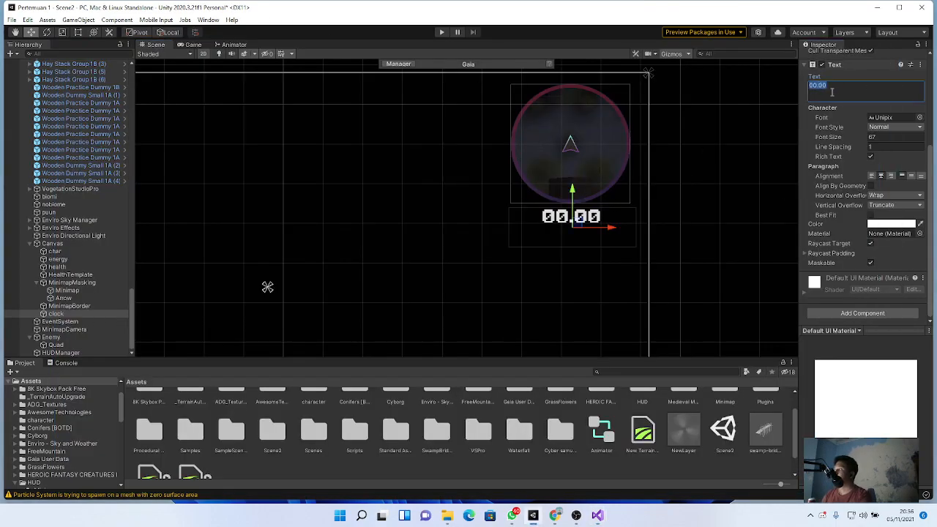
click(595, 216)
click(588, 220)
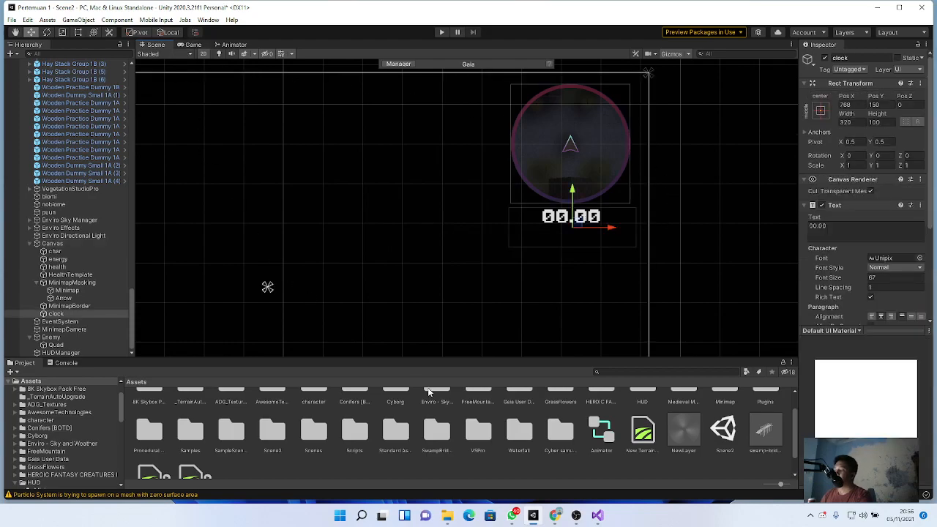
Return to HUDManager.cs in Visual Studio and look over the if/else blocks that format jam and menit.
click(597, 517)
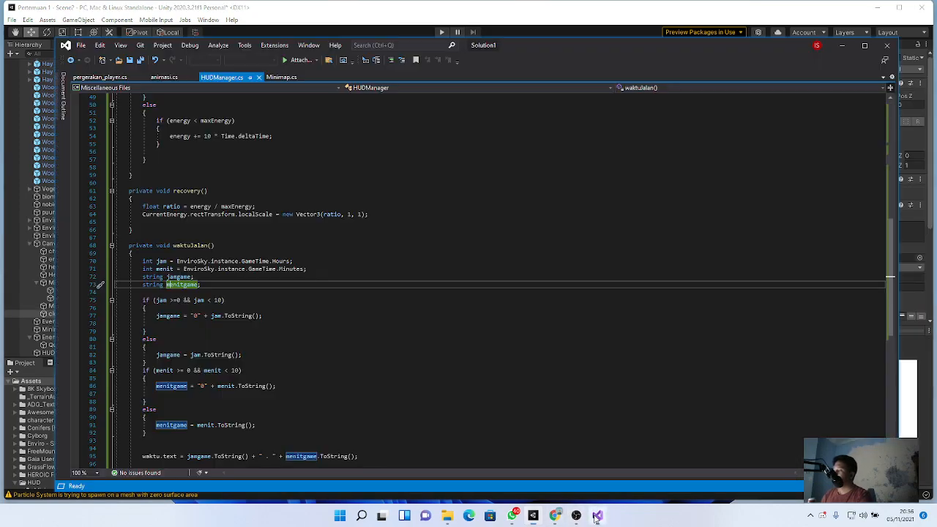
scroll(312, 330, down, 1)
click(313, 308)
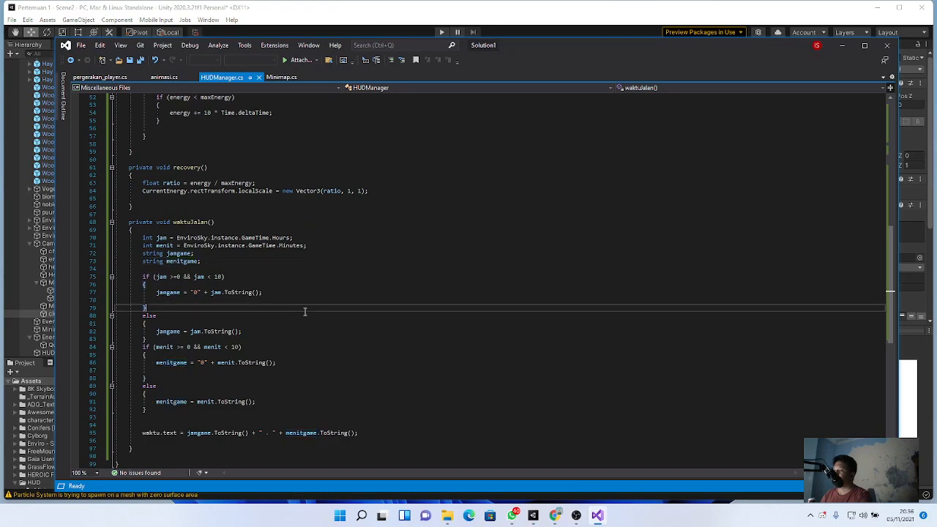
click(243, 276)
click(233, 310)
click(240, 339)
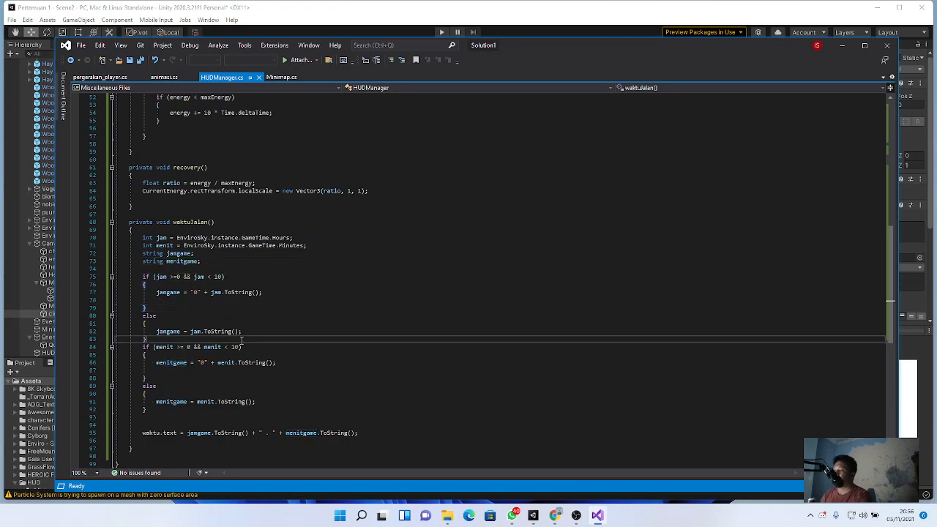
Examine the line assigning waktu.text from jamgame and menitgame, and compare it with the clock text in Unity.
drag(143, 433, 373, 433)
click(337, 434)
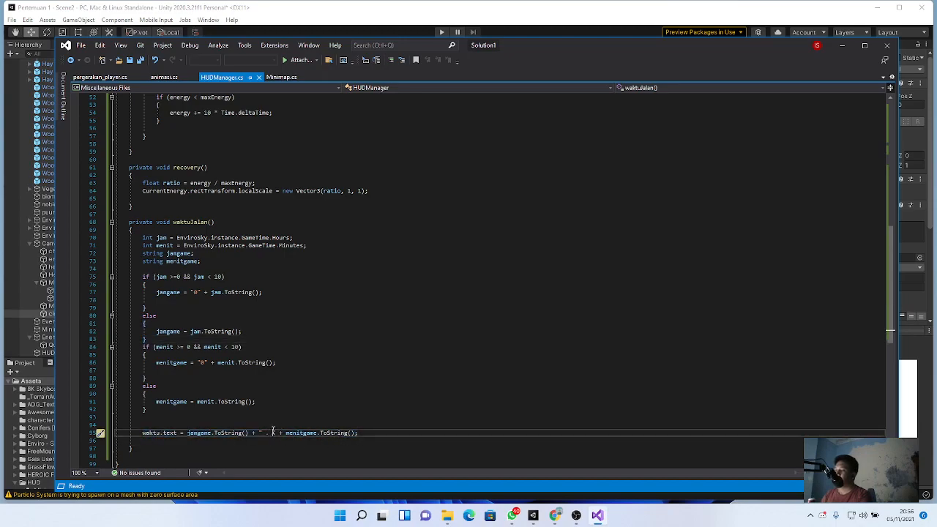
click(442, 19)
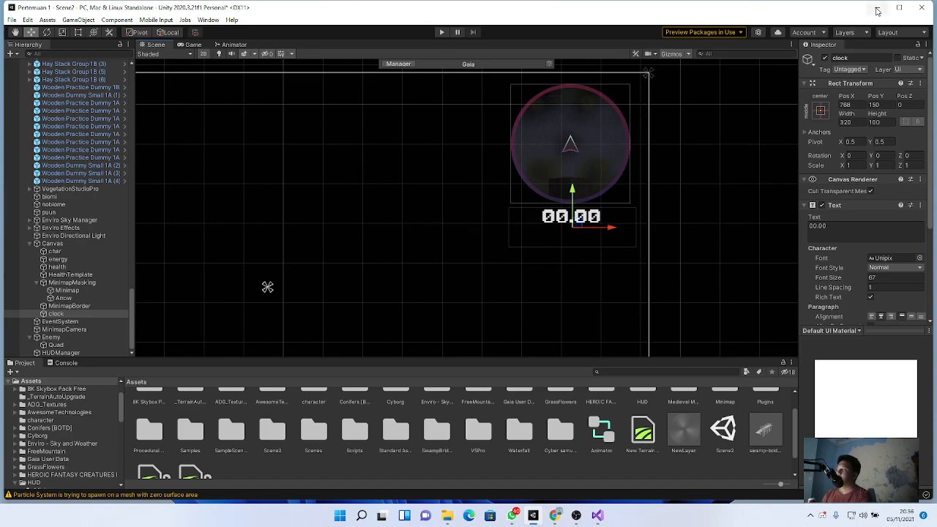
Back in Visual Studio, examine the branch for jam below 10, where "0" is prefixed to jam.ToString().
click(599, 517)
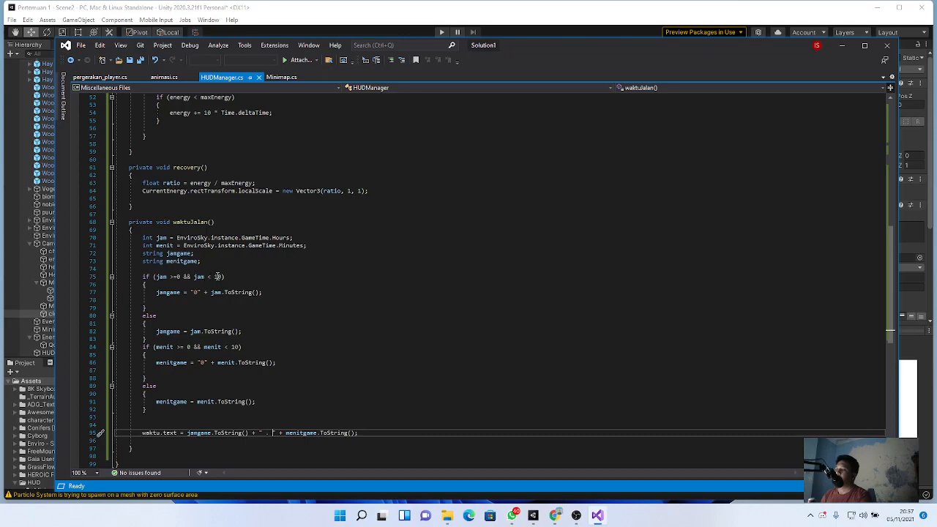
click(195, 293)
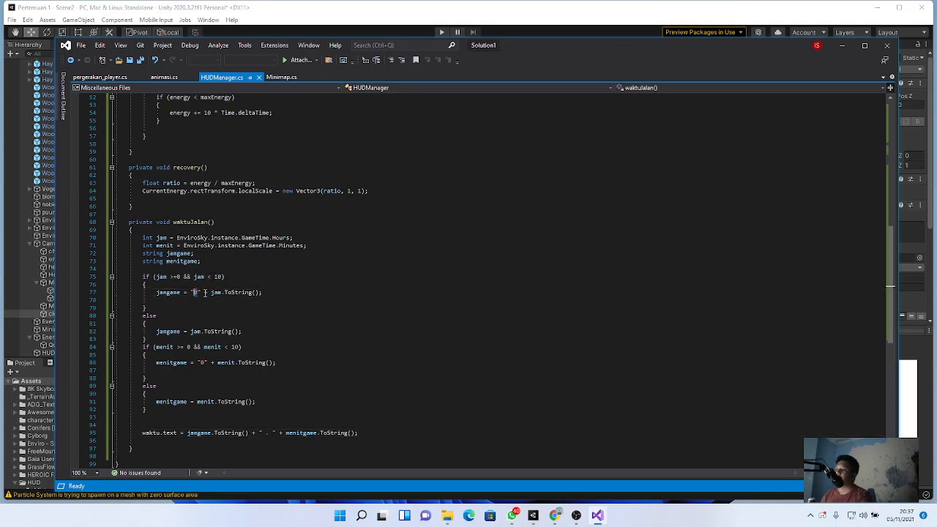
click(202, 293)
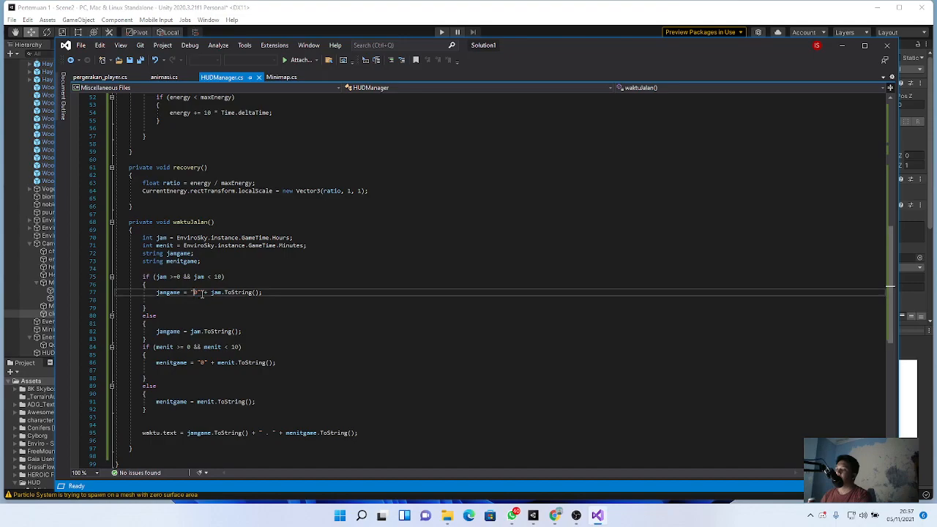
drag(208, 292, 287, 293)
click(288, 292)
click(216, 292)
click(145, 238)
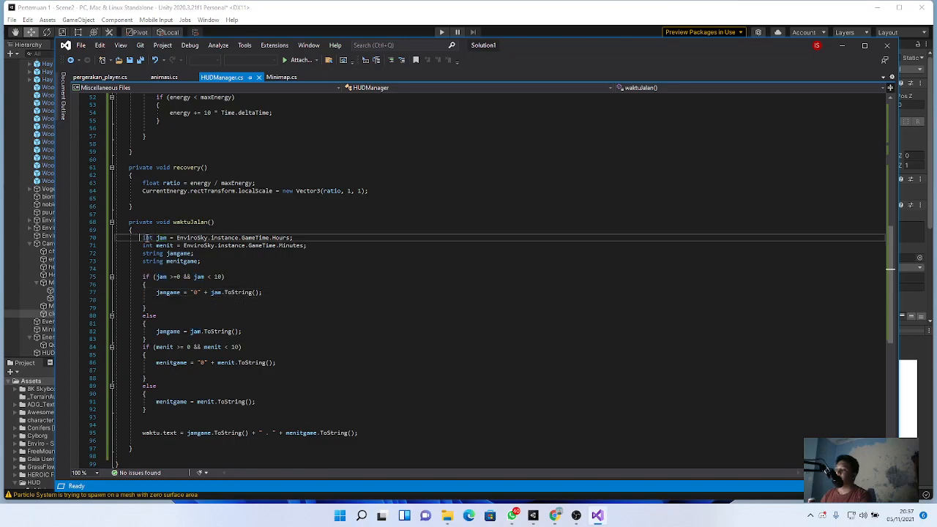
click(231, 291)
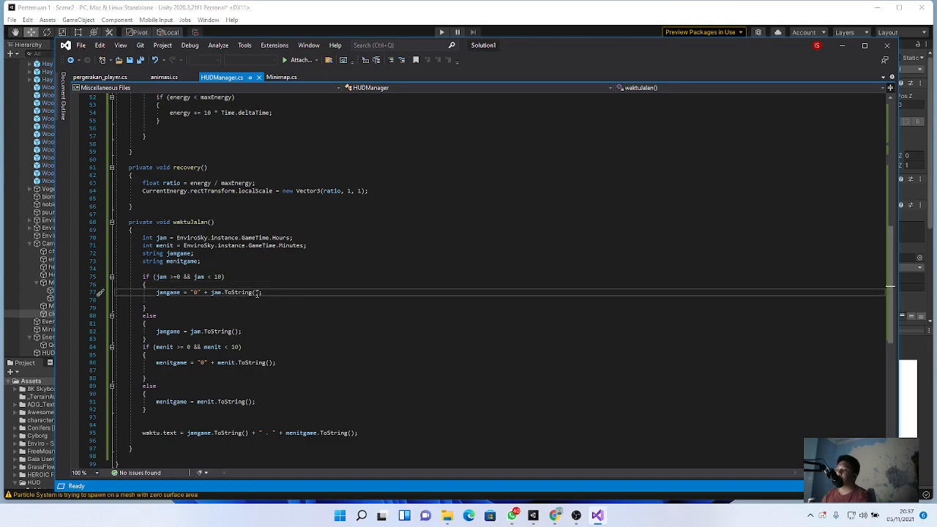
Examine the else branch that assigns jam.ToString() directly to jamgame.
click(173, 317)
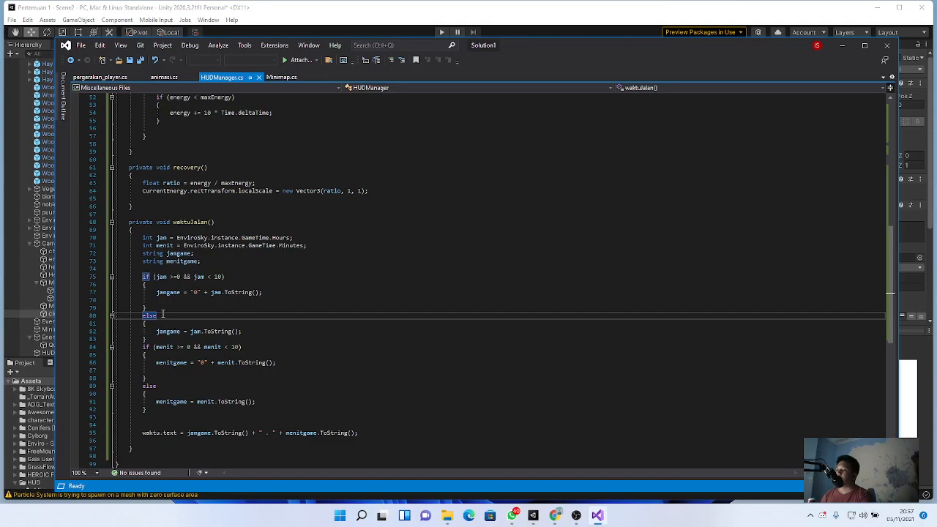
drag(186, 331, 261, 333)
click(198, 340)
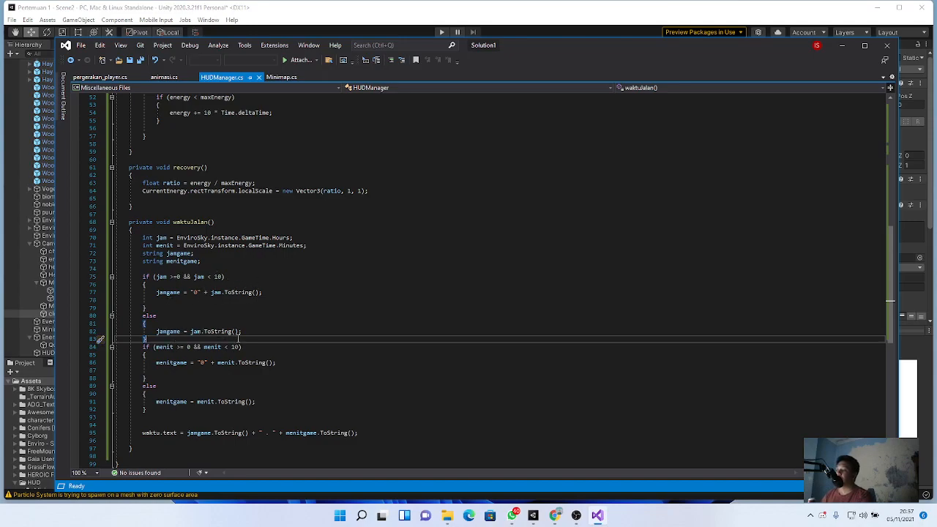
Examine the branch for menit below 10, where menitgame receives a leading "0".
click(152, 347)
scroll(192, 339, down, 3)
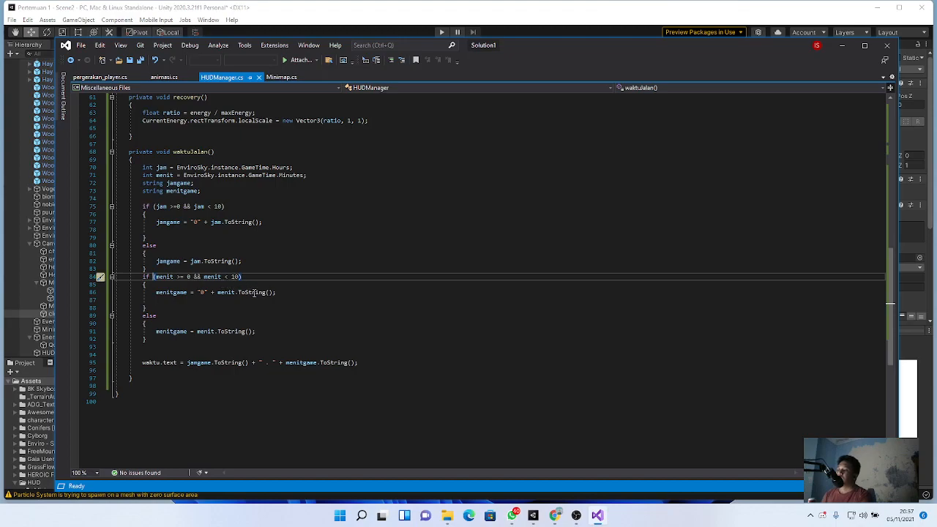
click(201, 292)
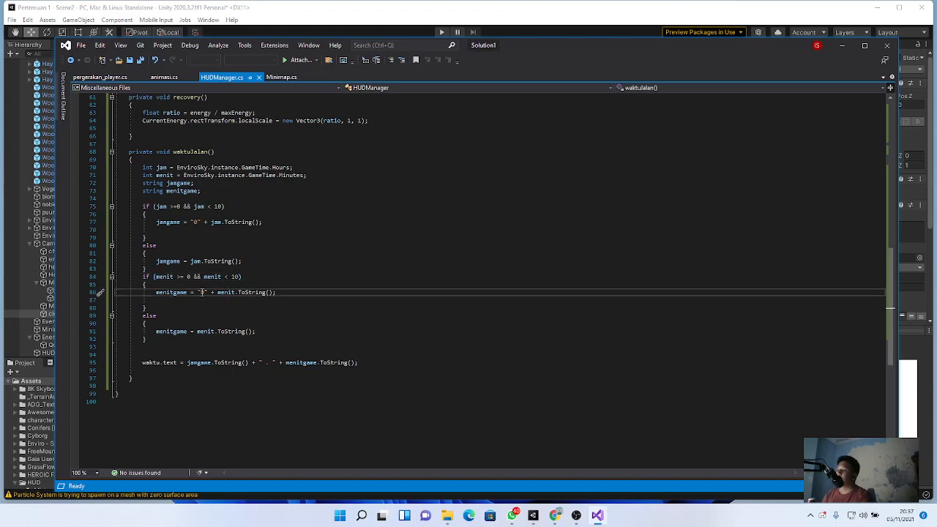
key(Down)
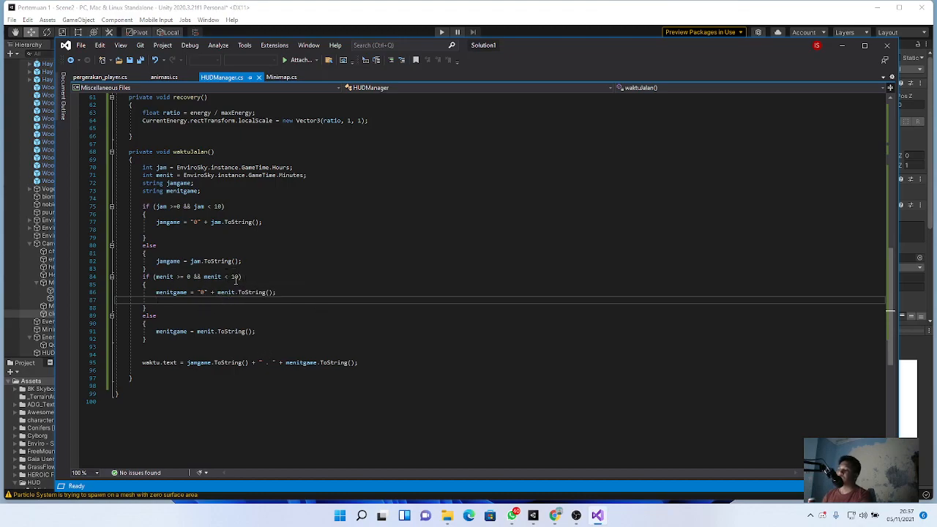
Examine the else branch that assigns menit.ToString() directly to menitgame.
scroll(220, 345, down, 1)
click(151, 320)
drag(156, 308, 255, 311)
click(198, 311)
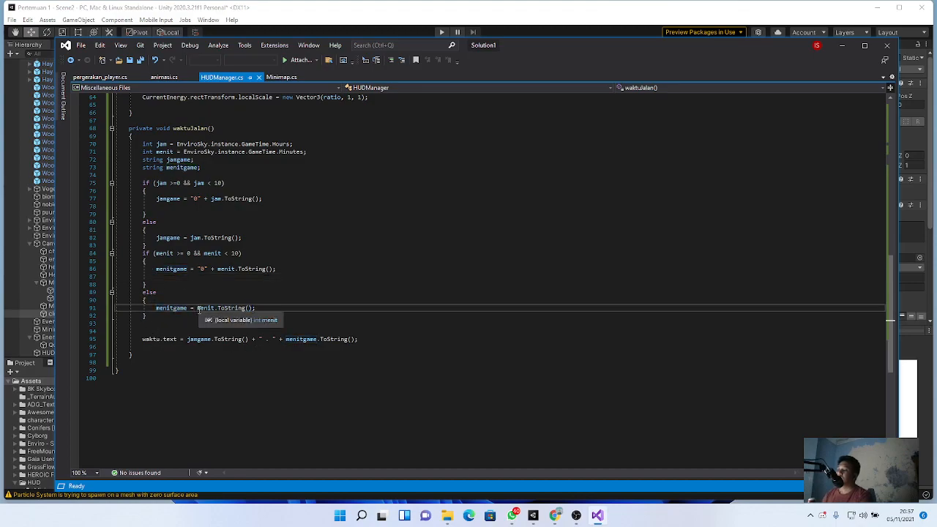
drag(198, 309, 258, 309)
click(202, 308)
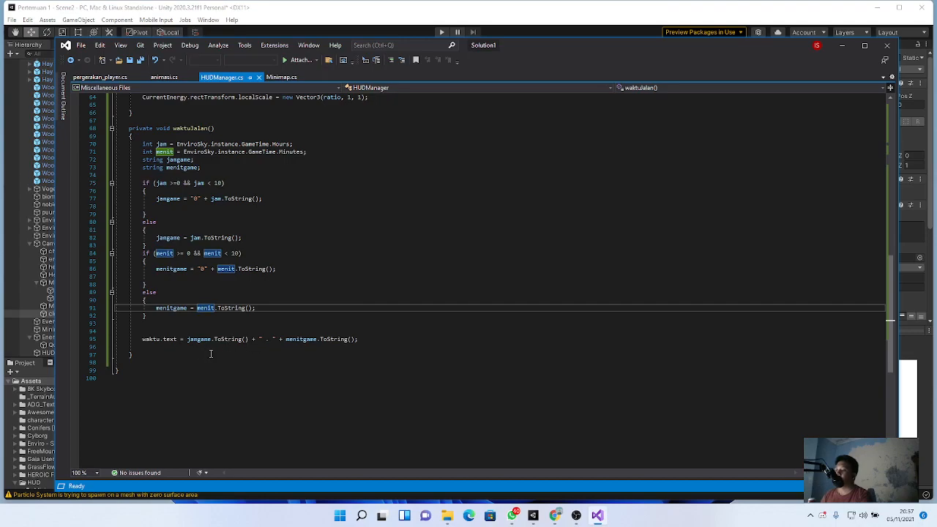
Trace waktu.text in waktuJalan() back to the waktu field declaration at the script's start and return to the assignment.
click(171, 343)
drag(141, 339, 179, 339)
click(155, 343)
scroll(244, 311, up, 20)
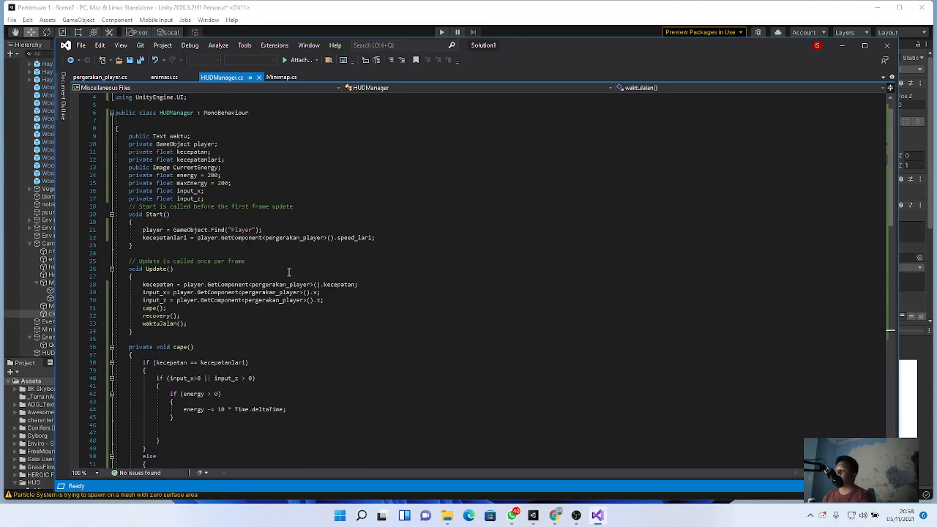
scroll(236, 225, down, 19)
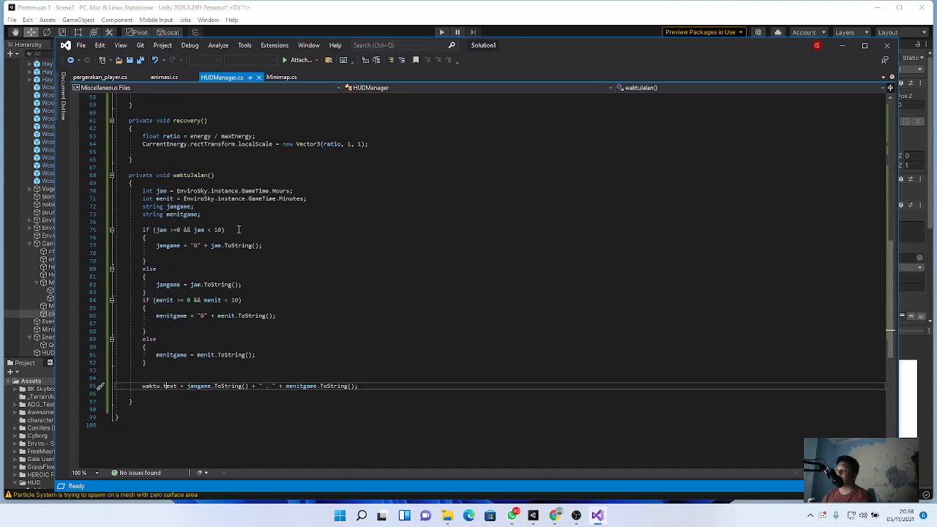
scroll(238, 230, down, 6)
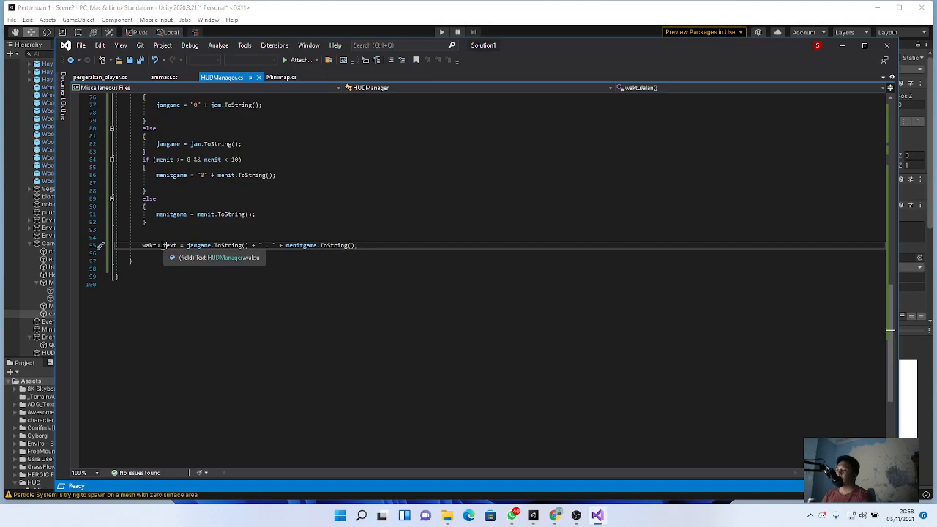
Trace the values feeding the waktu.text assignment back through the menitgame branches to the jam declaration in waktuJalan().
click(160, 246)
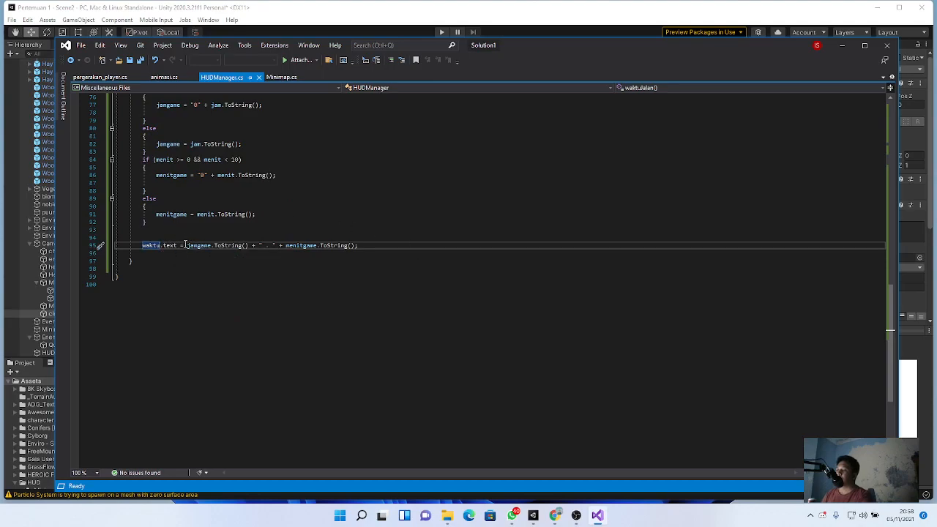
scroll(165, 209, up, 1)
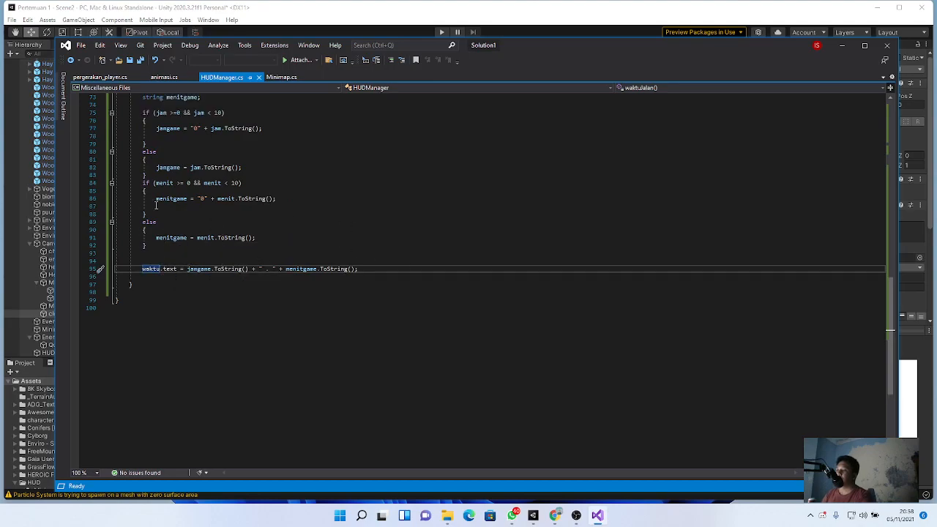
scroll(204, 214, up, 1)
drag(155, 191, 193, 196)
click(234, 247)
scroll(201, 170, up, 1)
click(170, 122)
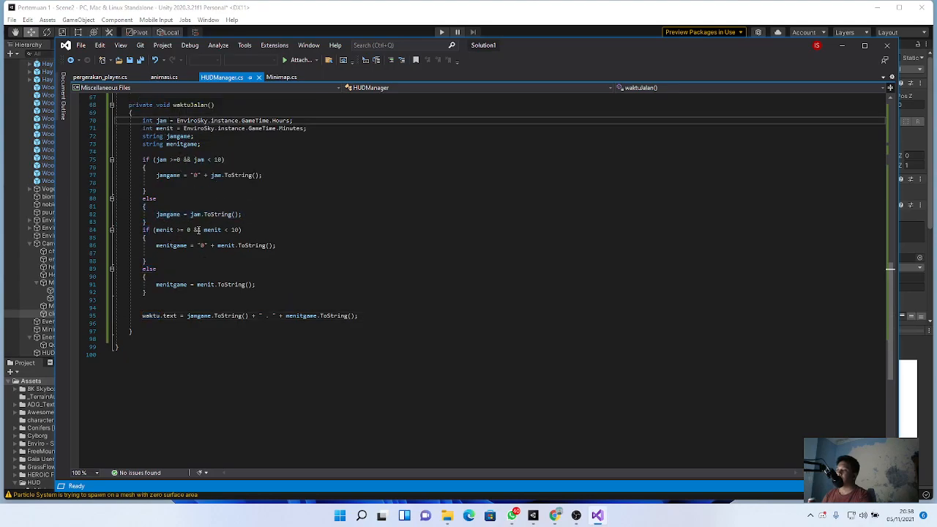
scroll(208, 243, down, 2)
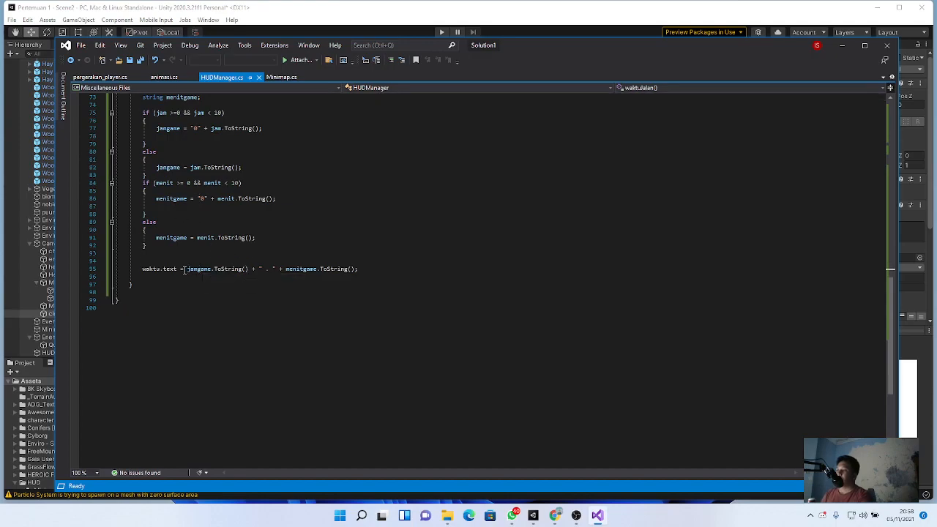
Examine how the waktu.text assignment joins jamgame.ToString(), the " . " separator and menitgame.ToString().
drag(186, 268, 249, 269)
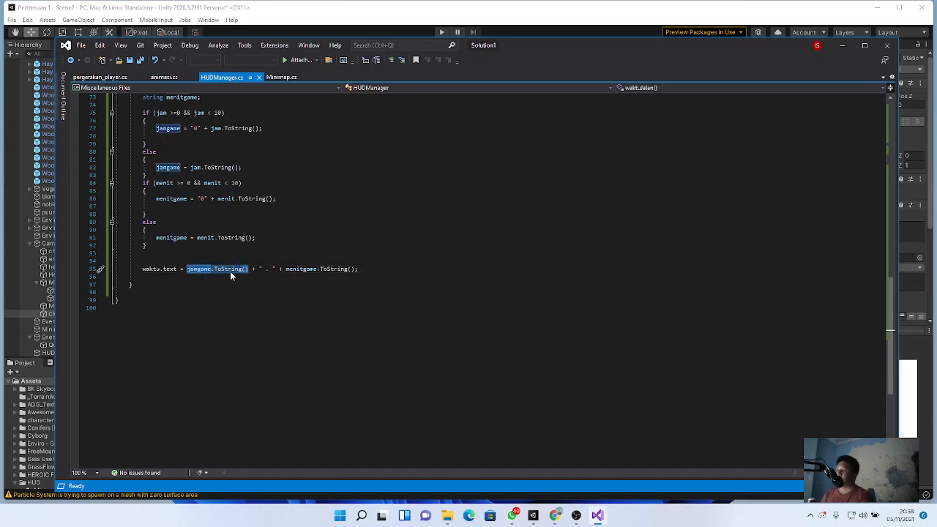
click(211, 270)
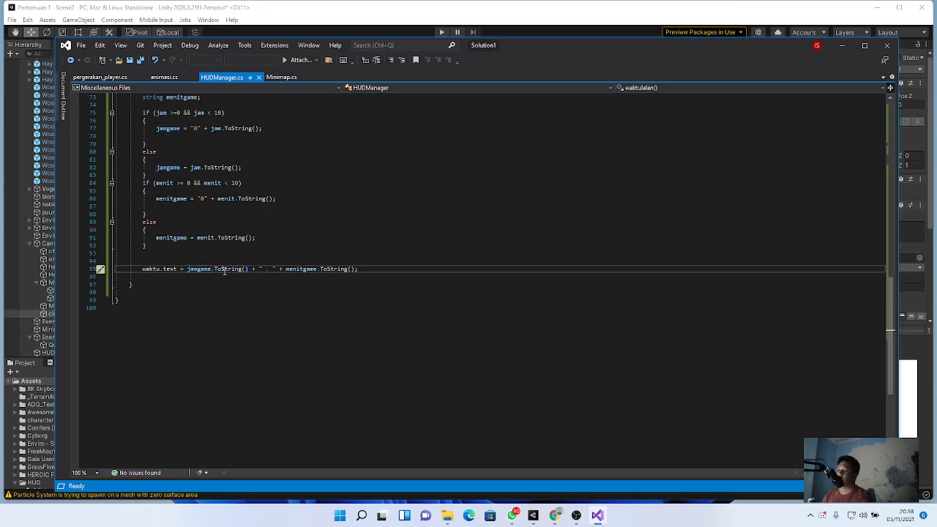
drag(270, 270, 267, 270)
click(266, 270)
drag(254, 271, 251, 269)
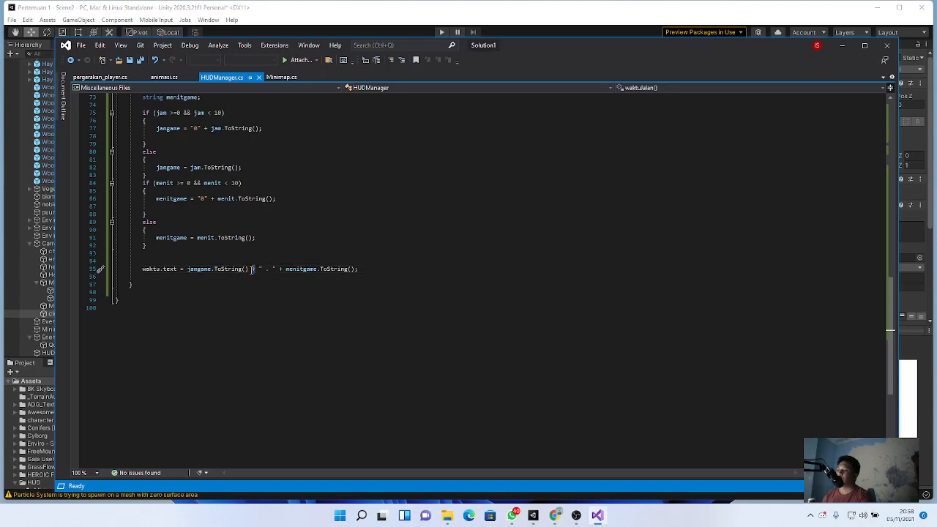
click(259, 269)
drag(259, 268, 272, 275)
click(286, 269)
click(326, 264)
click(365, 275)
Switch to the Unity editor, inspect the HUDManager object, and run the game briefly to check the HUD clock.
click(648, 13)
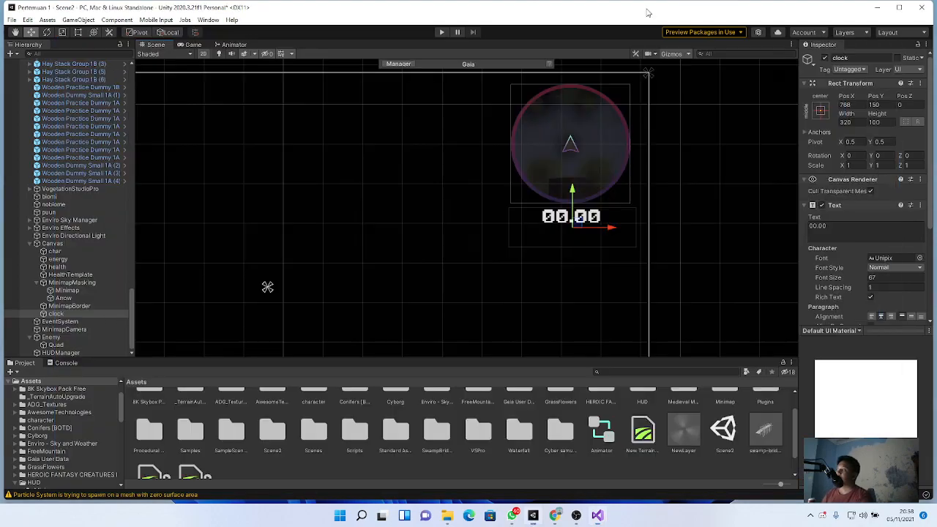
click(90, 352)
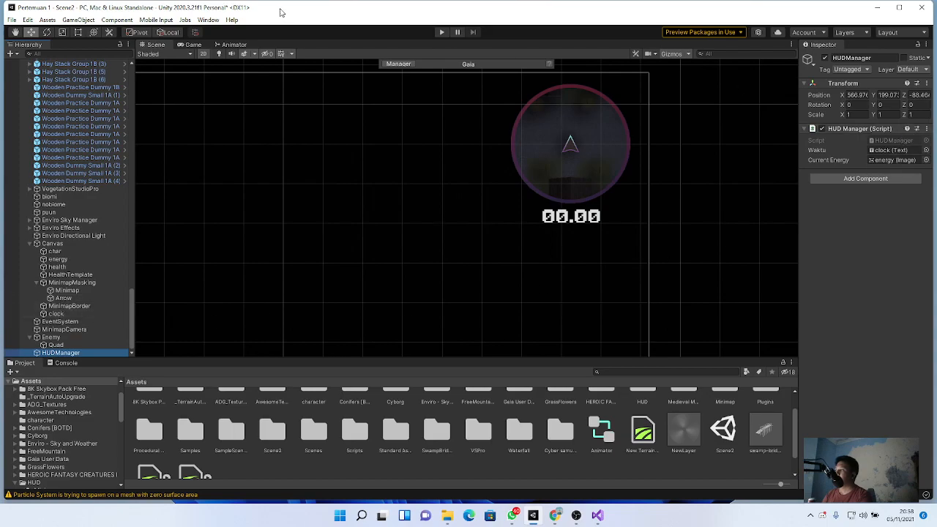
click(442, 32)
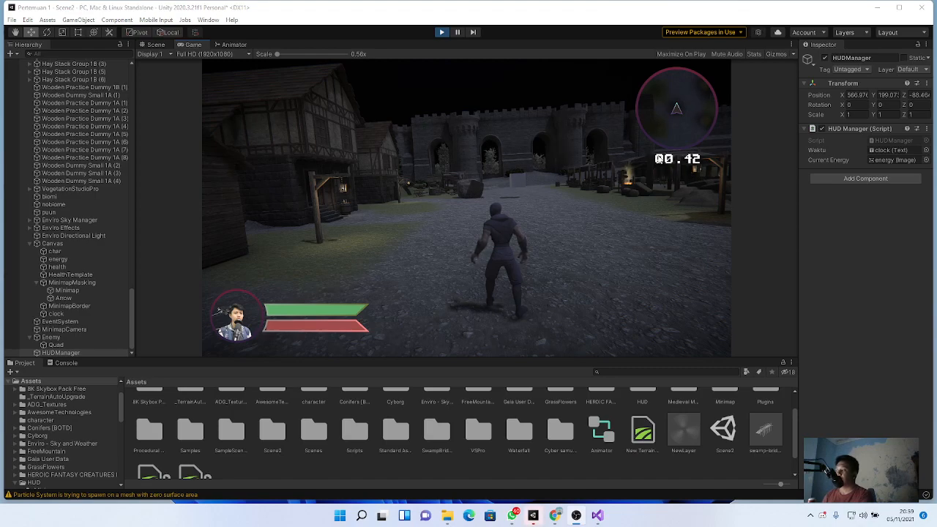
click(441, 33)
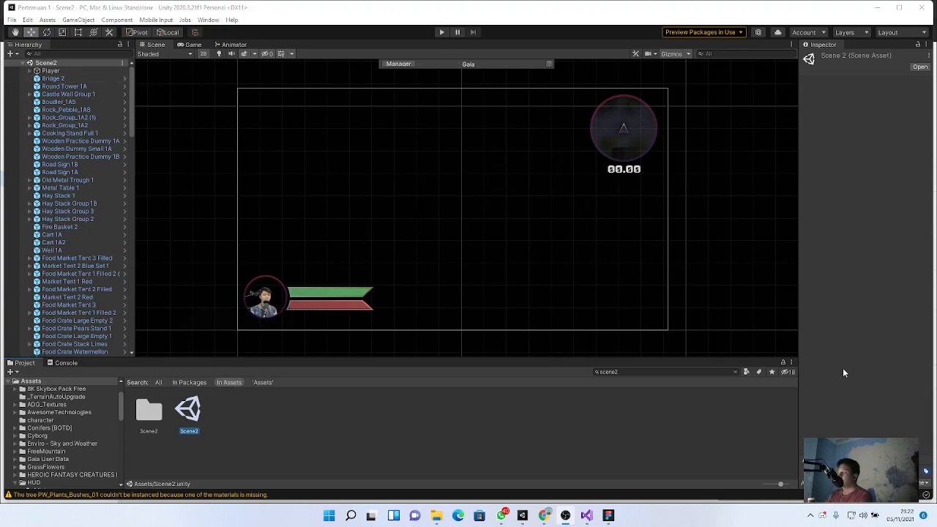
Clear the scene2 asset search and open the Scenes folder in Assets.
click(293, 418)
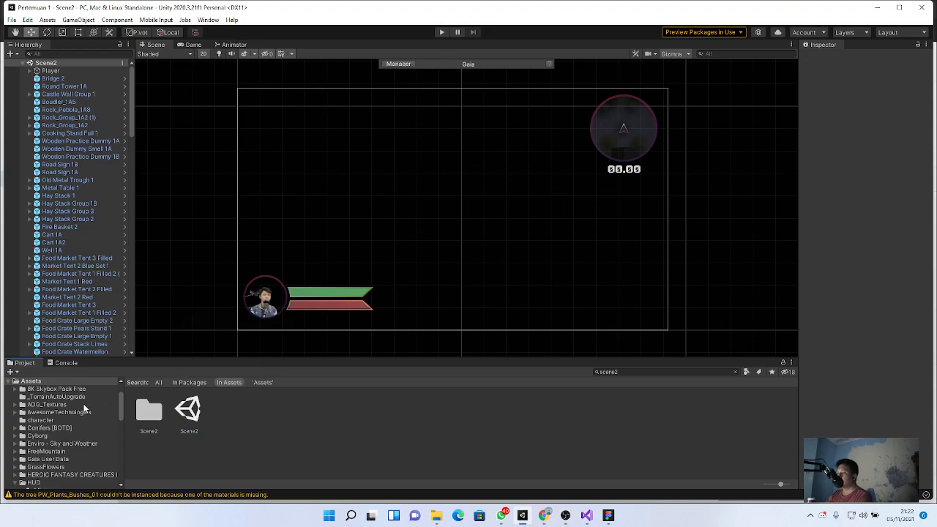
click(50, 384)
click(735, 372)
scroll(348, 435, down, 2)
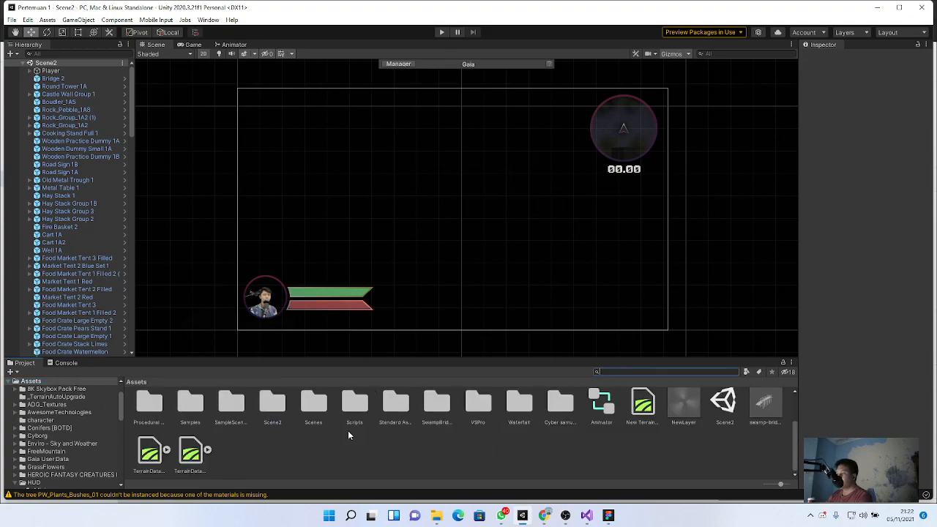
double_click(313, 402)
right_click(287, 402)
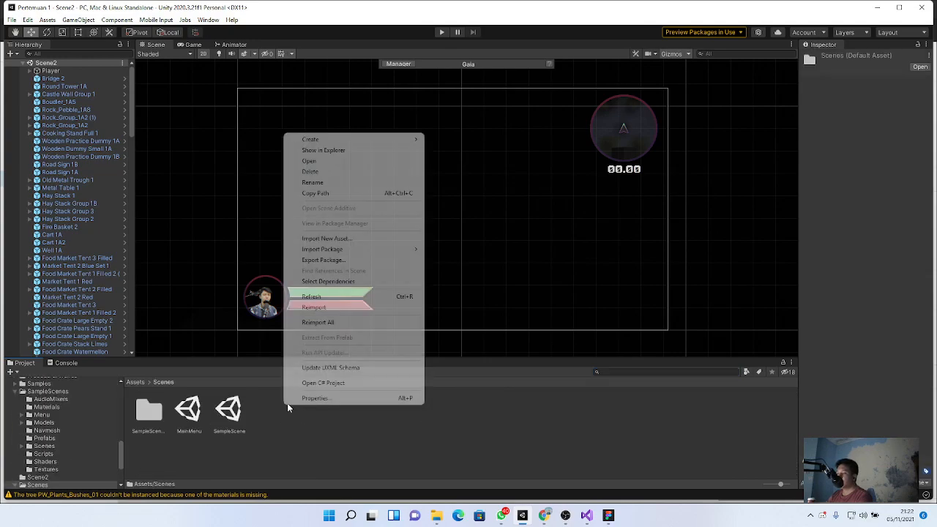
mouse_move(399, 140)
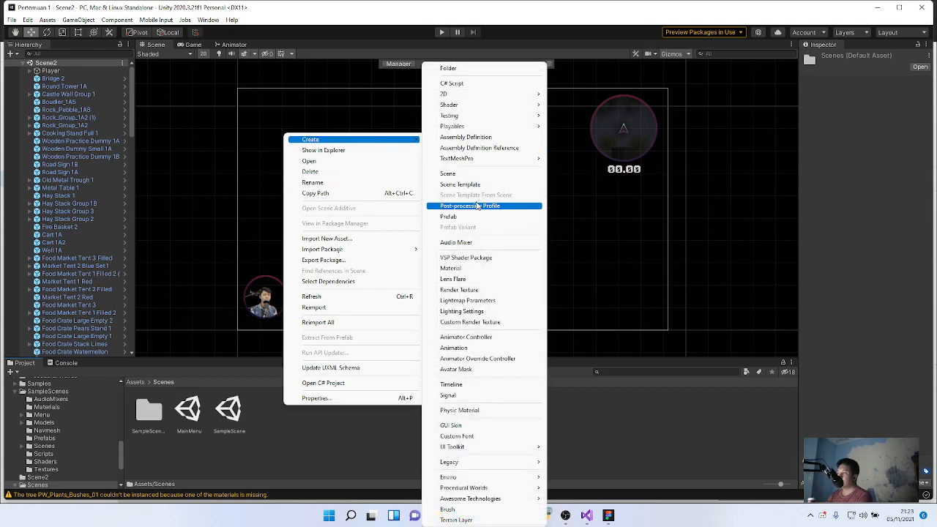
click(322, 435)
Open the MainMenu scene from the Scenes folder.
click(189, 407)
double_click(189, 407)
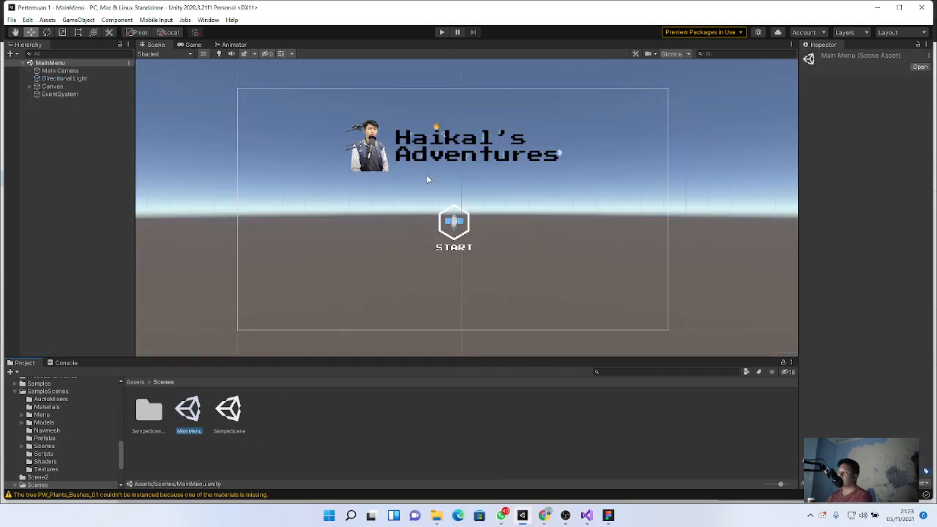
Examine the UI Scale Mode options and Reference Resolution in the Canvas Scaler of the MainMenu Canvas.
click(53, 87)
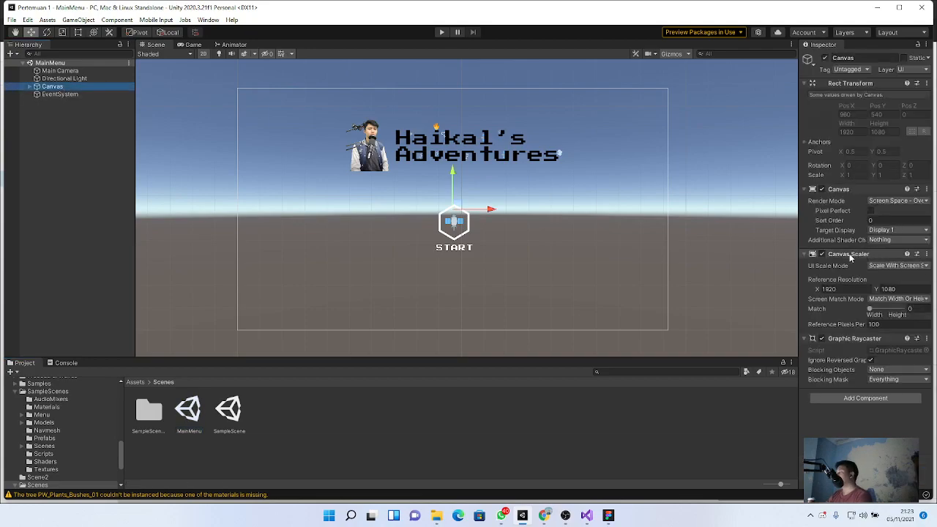
click(905, 269)
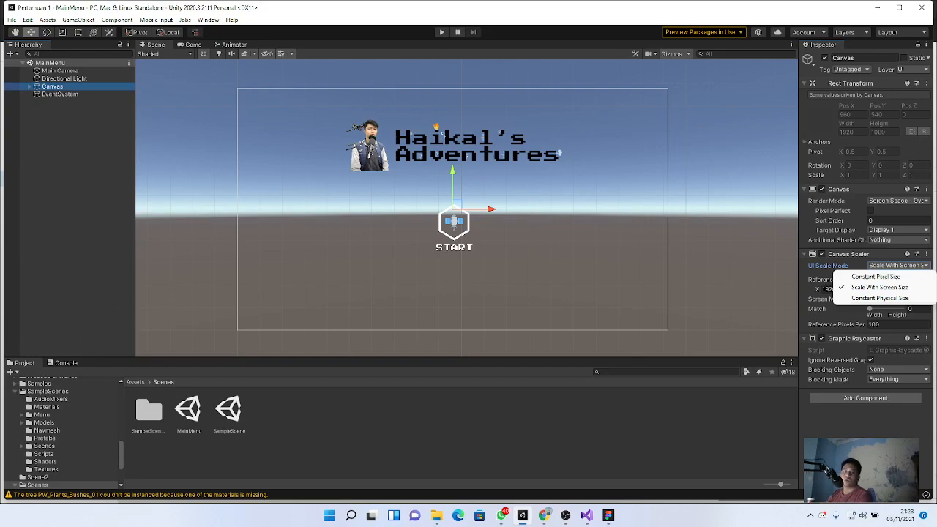
key(alt+Tab)
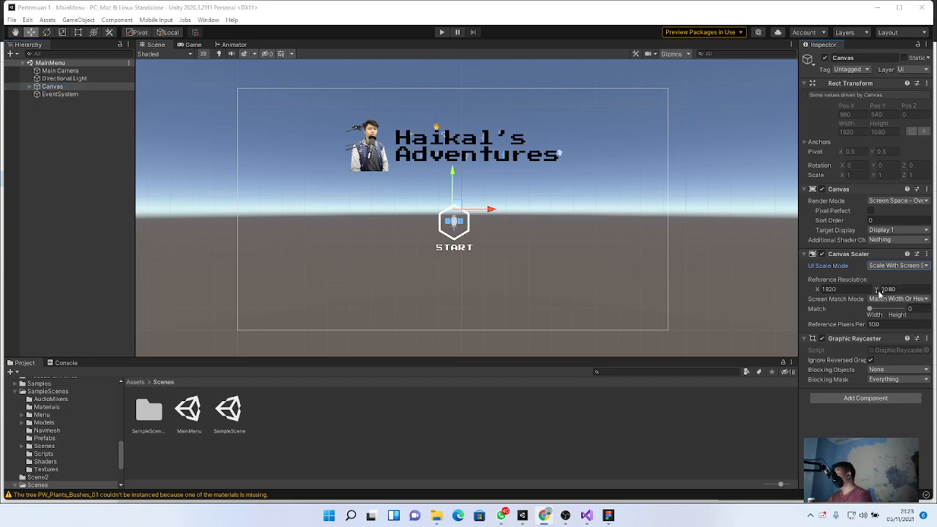
click(845, 291)
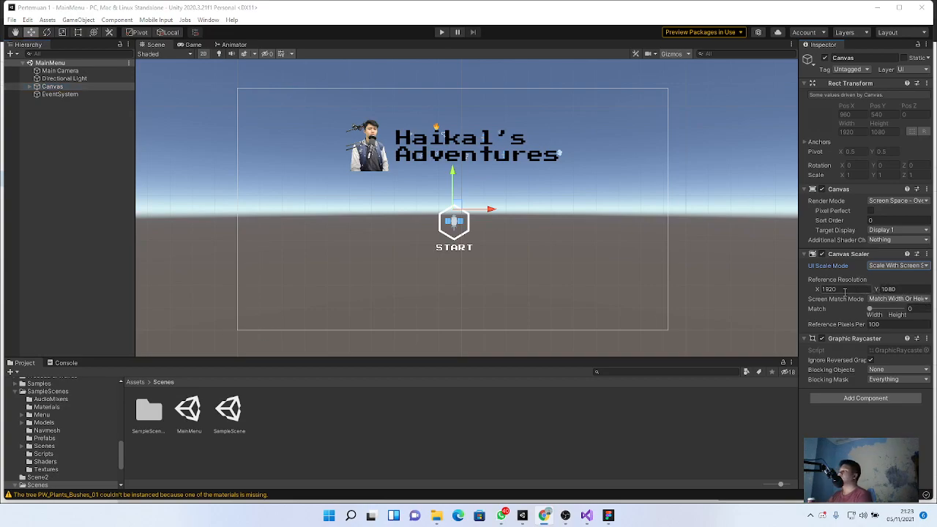
drag(844, 291, 820, 291)
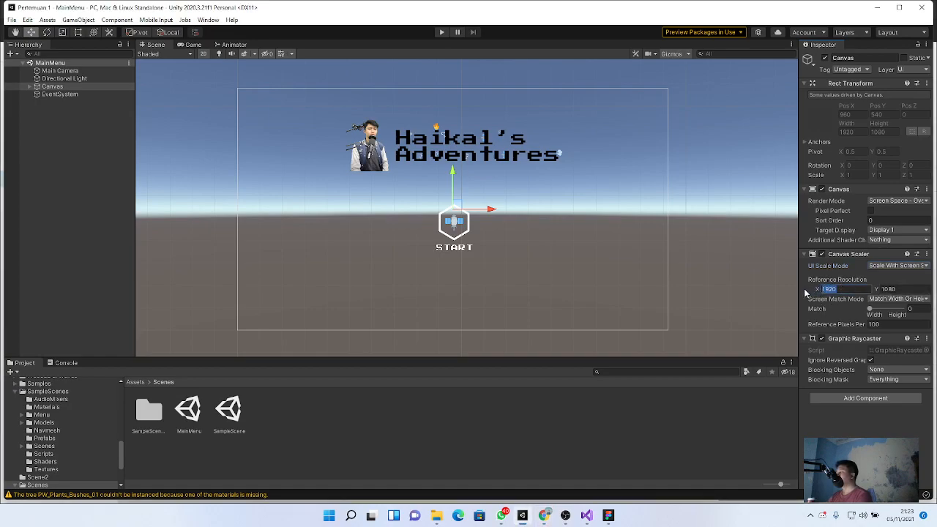
right_click(334, 217)
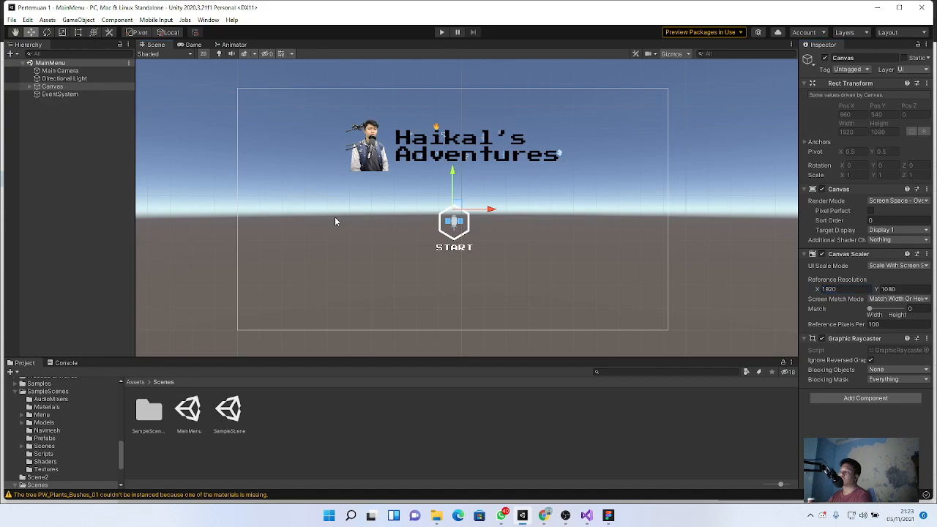
Expand the Canvas hierarchy and inspect the Judul title image in the scene.
click(30, 87)
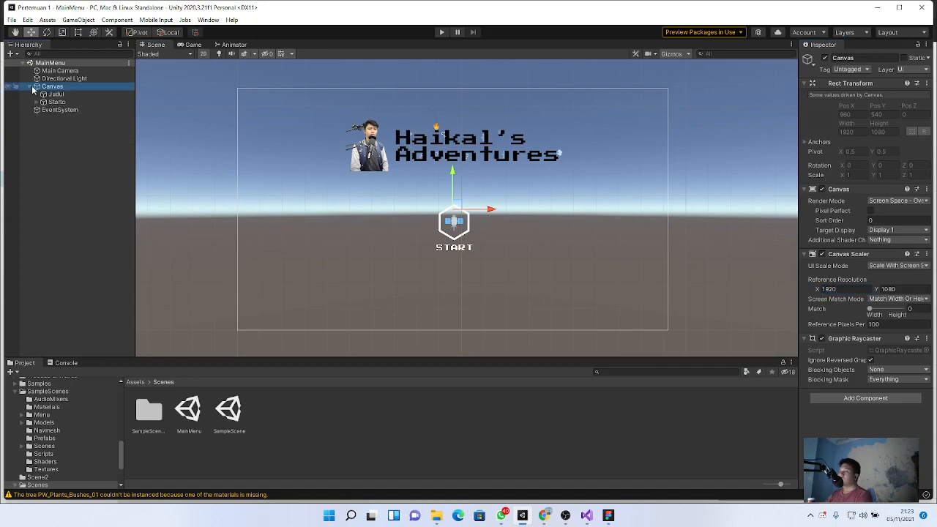
click(54, 95)
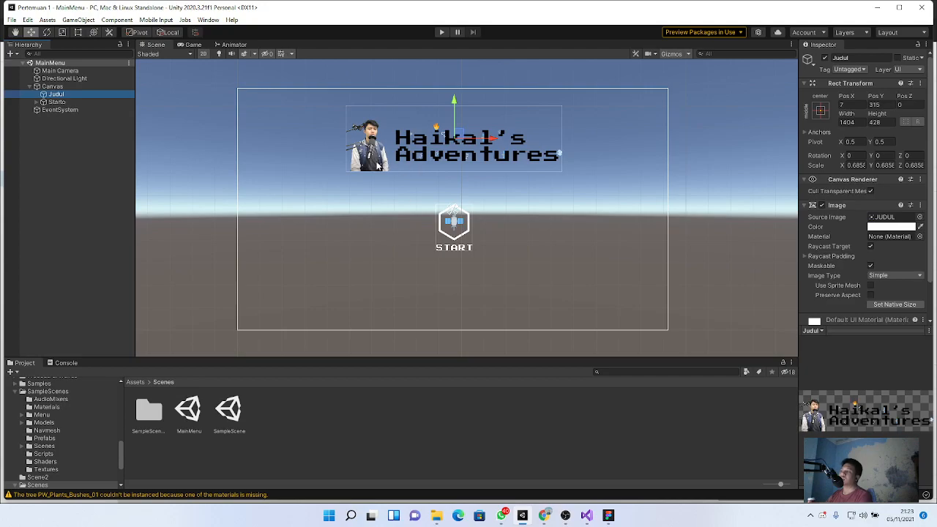
scroll(448, 160, up, 4)
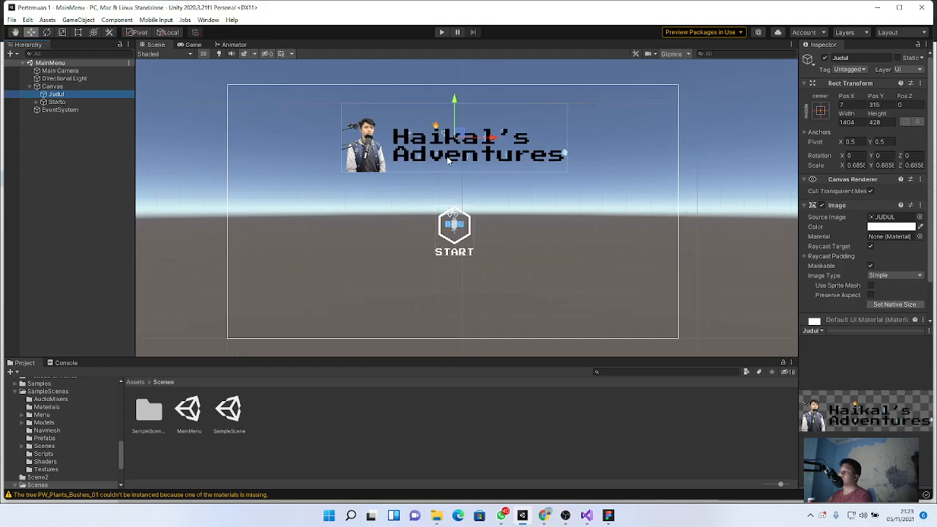
scroll(448, 160, down, 2)
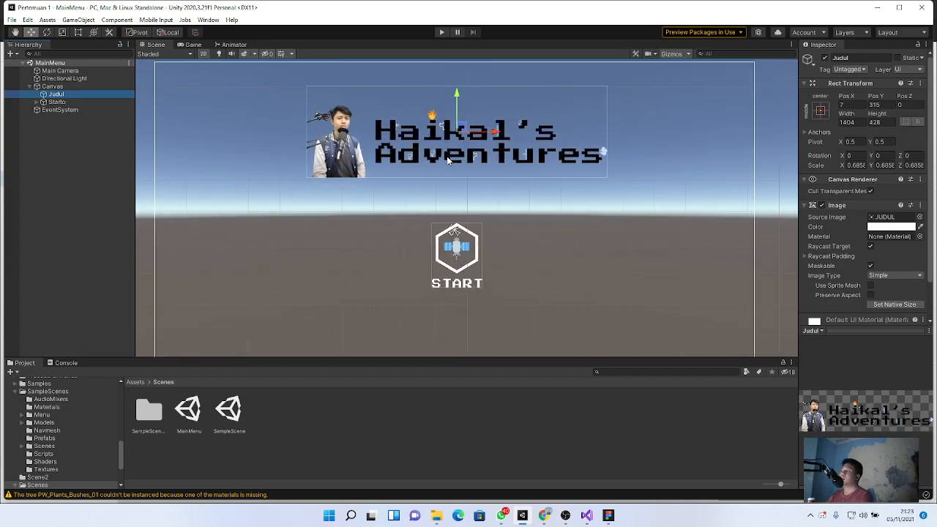
scroll(452, 187, up, 1)
click(434, 202)
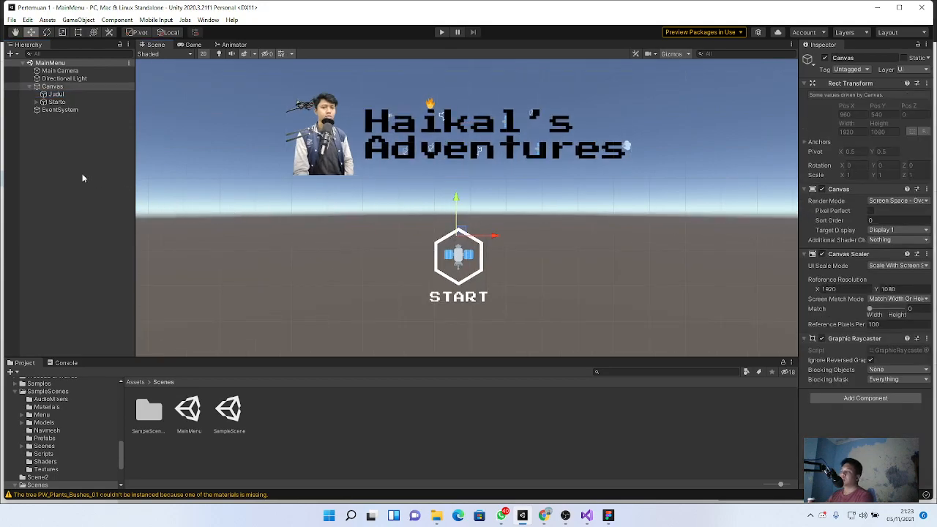
click(45, 95)
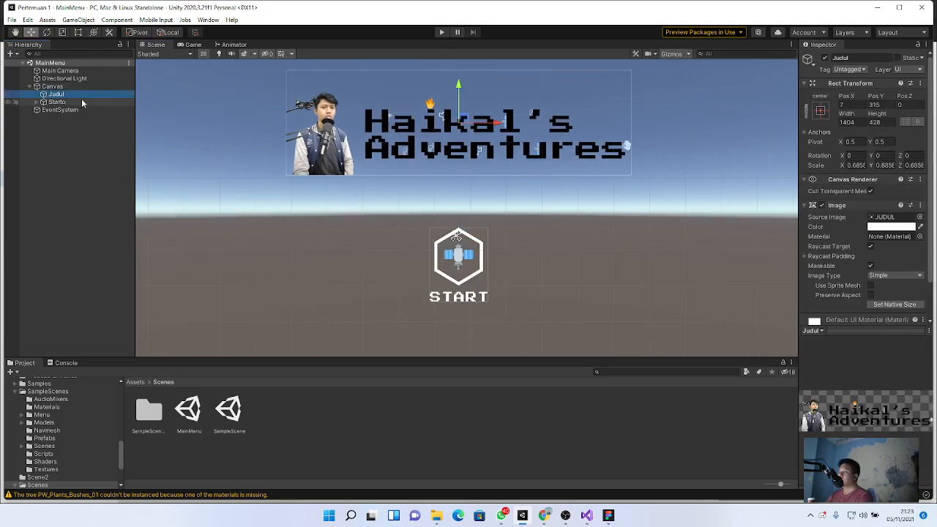
click(61, 88)
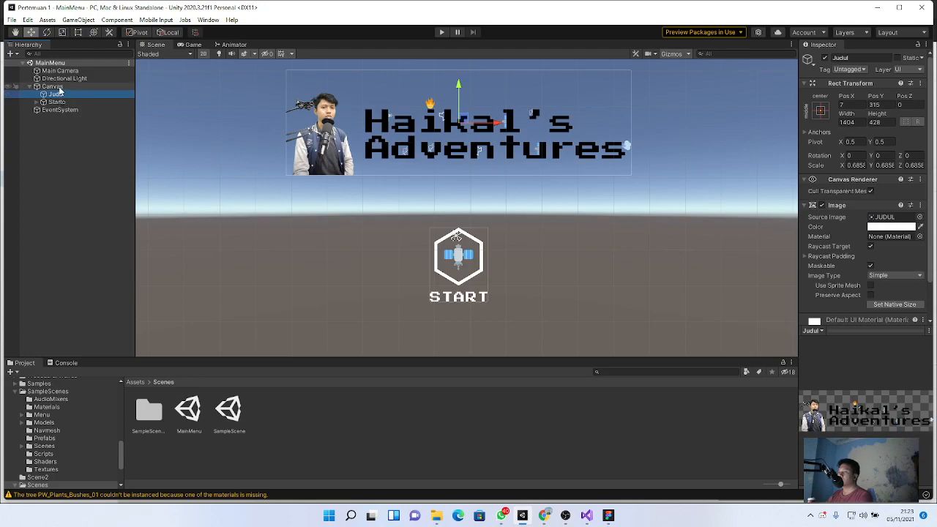
right_click(63, 88)
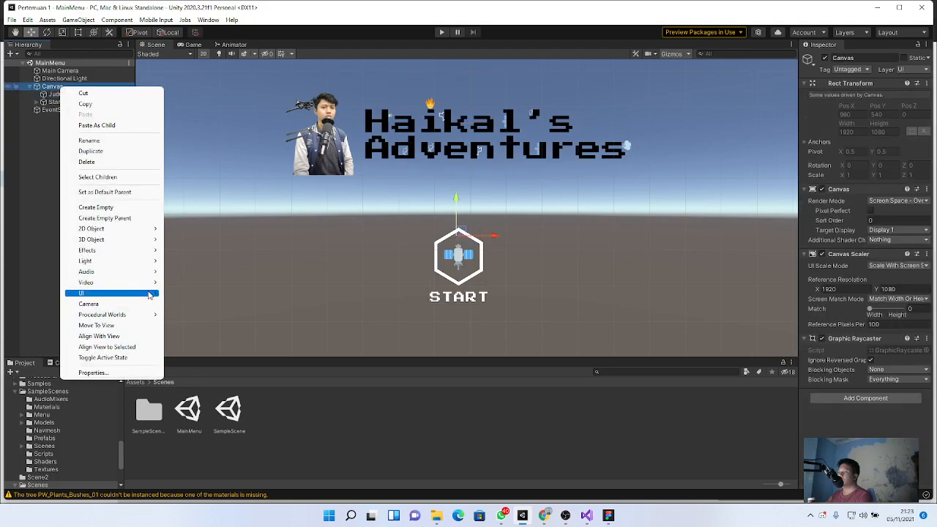
click(57, 124)
Locate the JUDUL sprite in the HUD/START SCREEN folder and compare it with the Judul object's image settings.
click(65, 94)
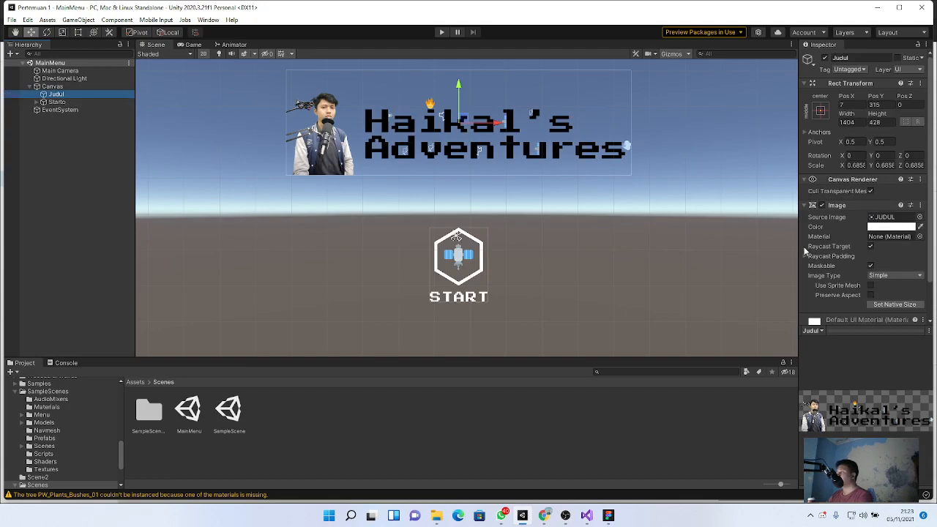
click(134, 383)
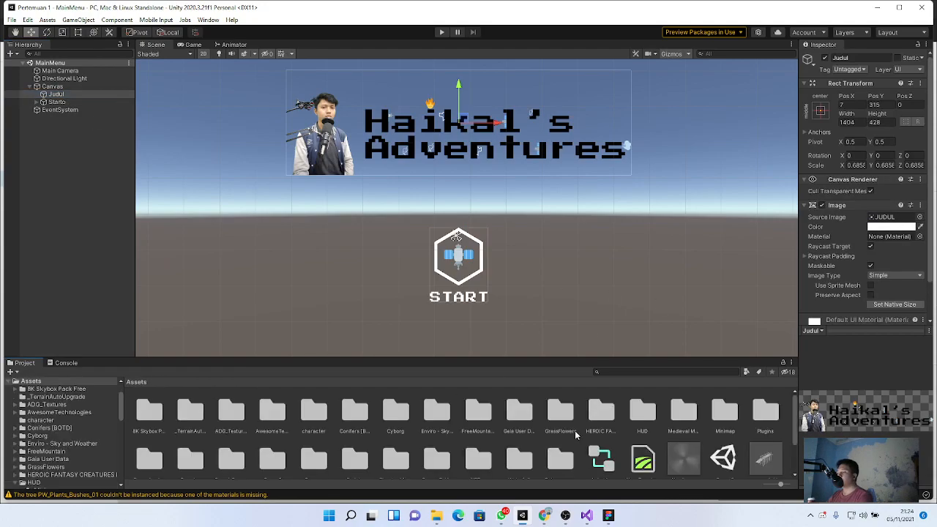
double_click(639, 413)
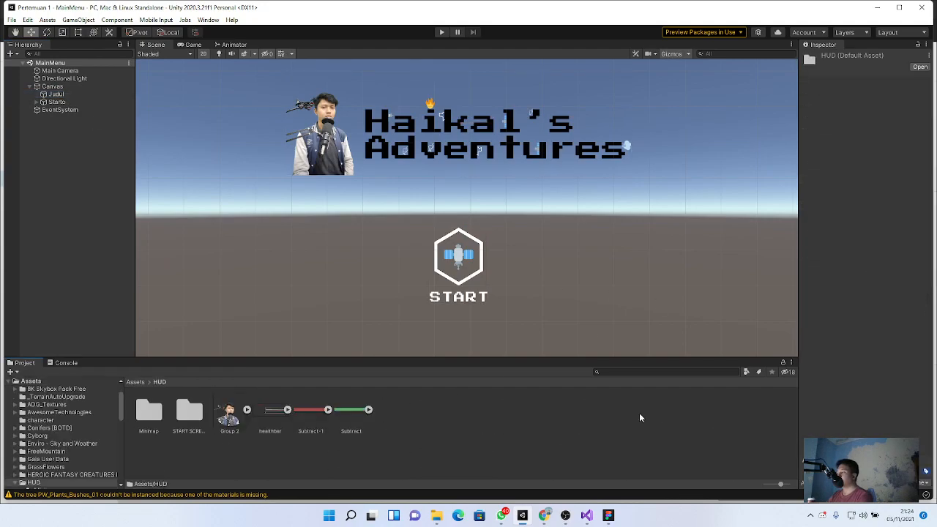
double_click(189, 414)
click(156, 411)
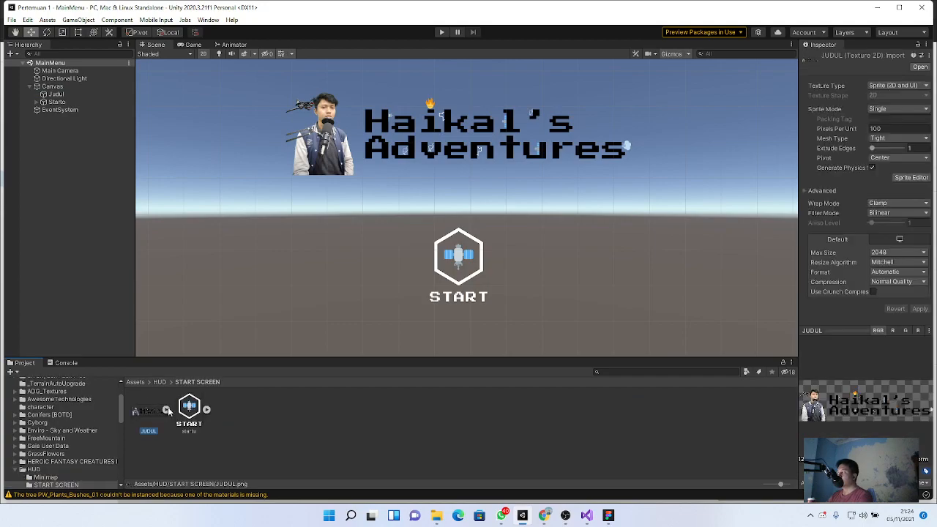
click(72, 94)
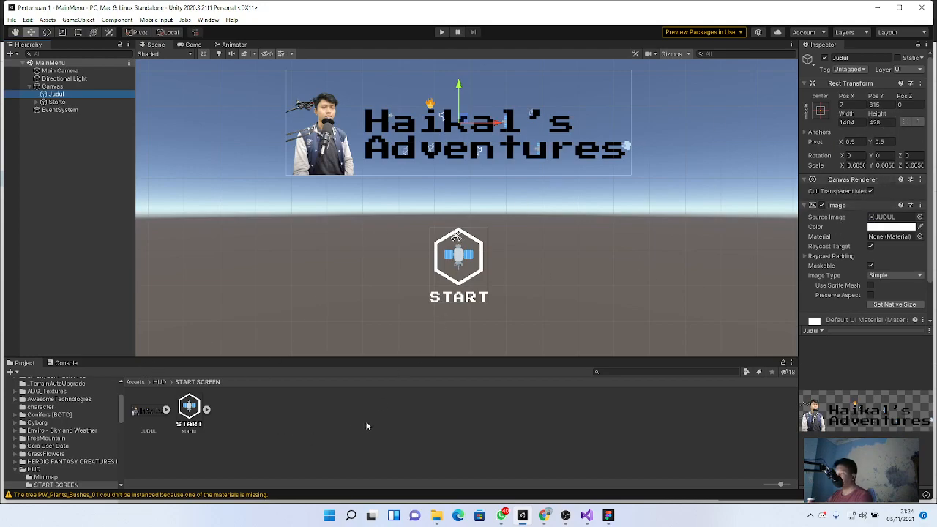
Look up the Button entry among the UI objects that can be created under the Canvas.
click(228, 437)
click(480, 155)
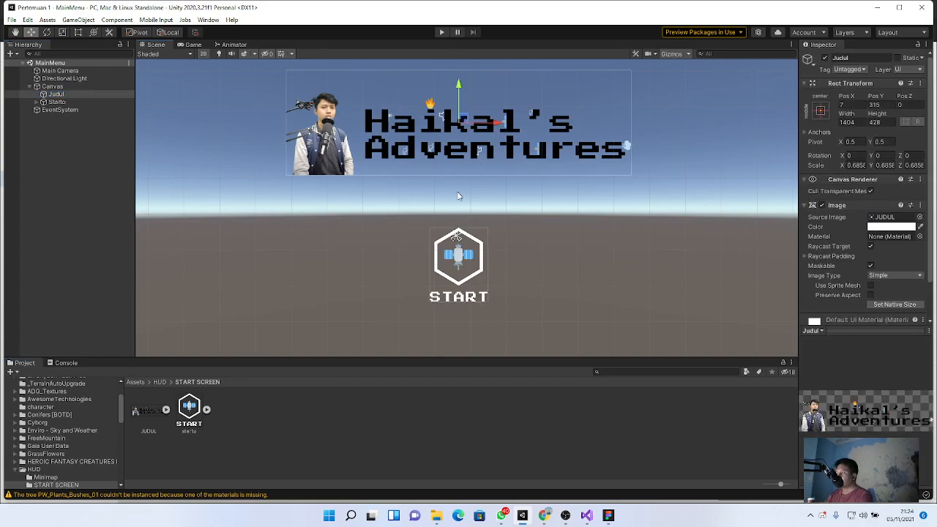
click(66, 102)
click(59, 86)
right_click(60, 86)
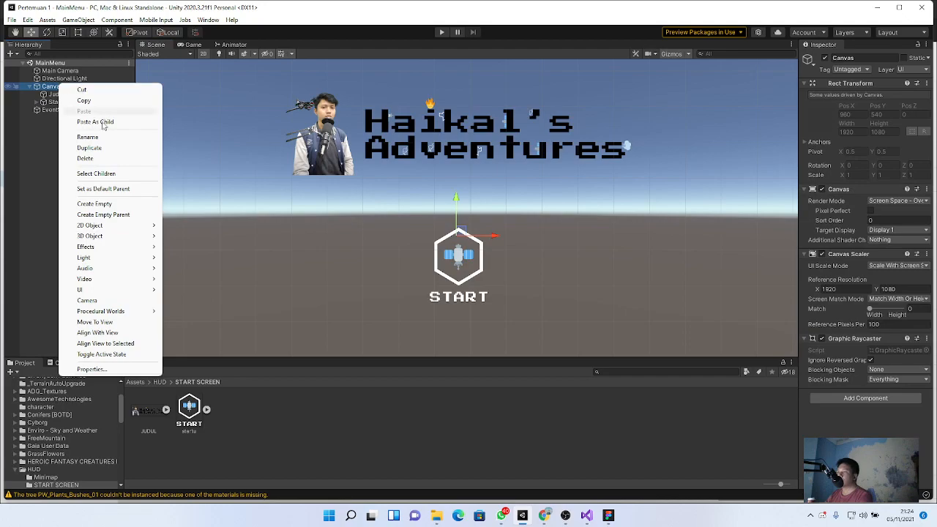
mouse_move(130, 295)
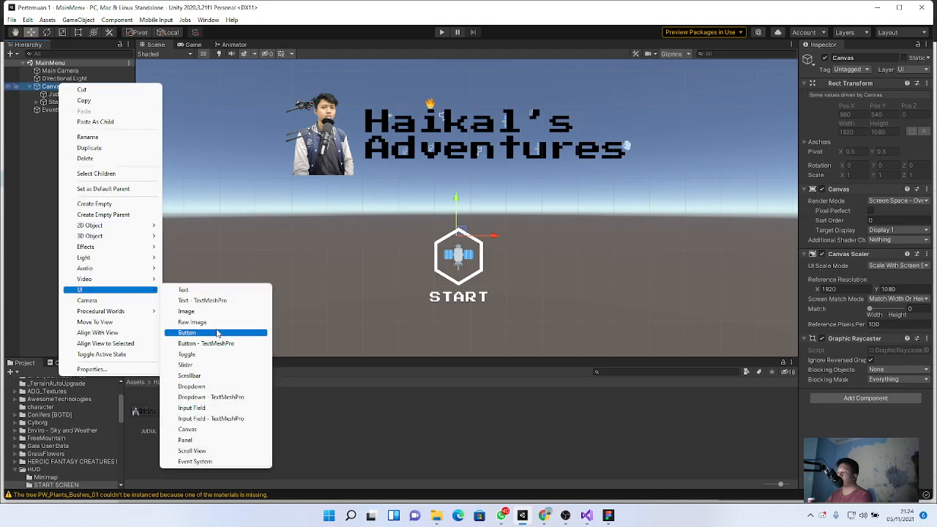
click(57, 153)
Inspect the Starto button's image settings and locate its startu source sprite in the START SCREEN folder.
click(66, 103)
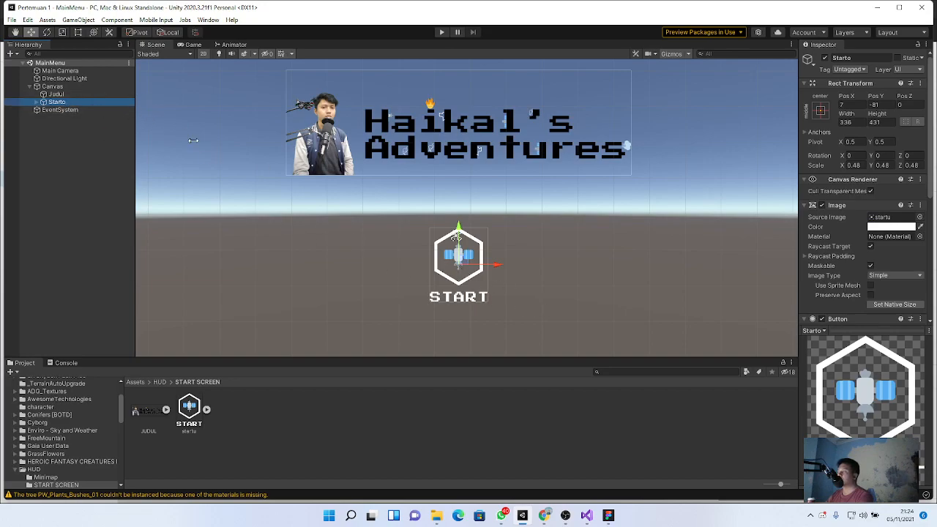
click(889, 218)
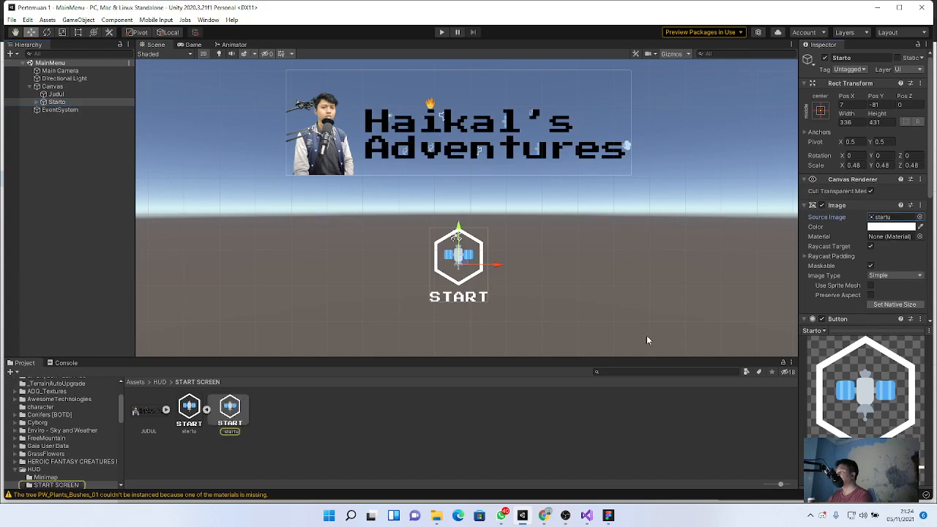
click(264, 429)
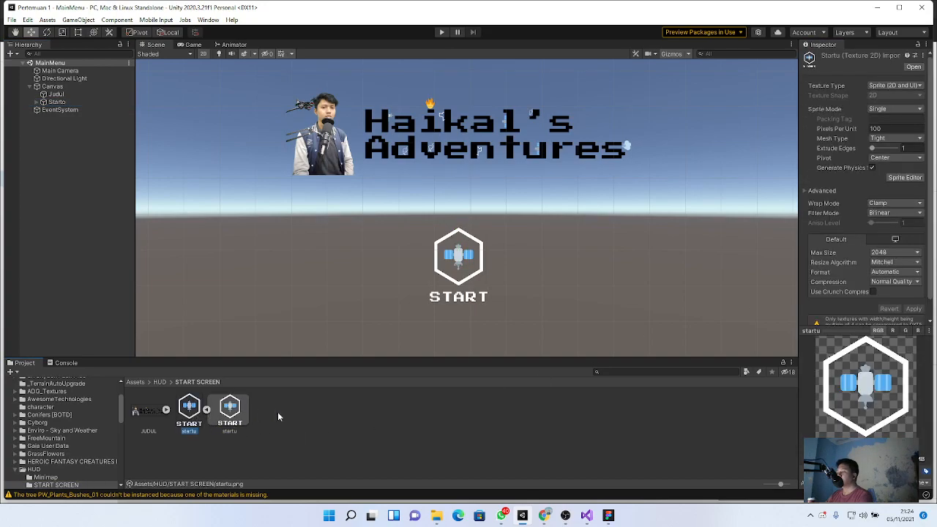
click(65, 102)
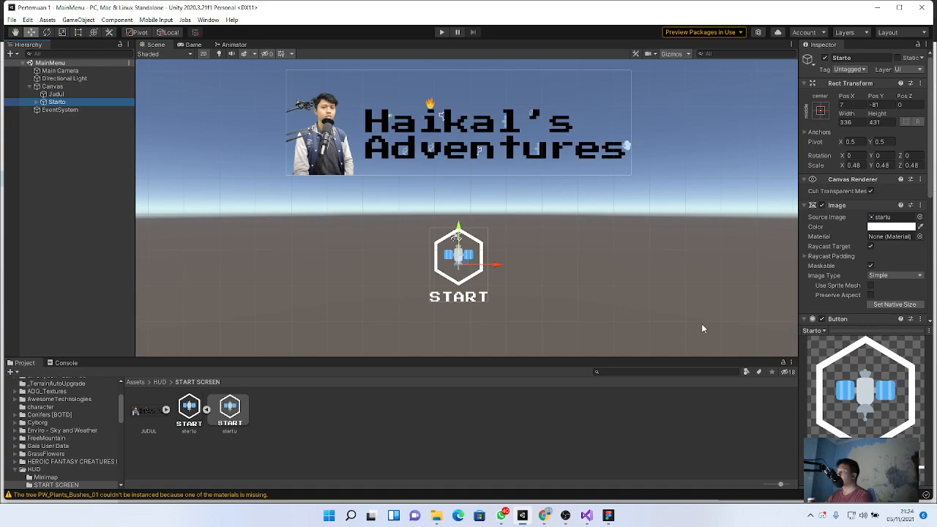
scroll(533, 260, down, 5)
Play the MainMenu scene in the Game view and test the START button.
click(200, 46)
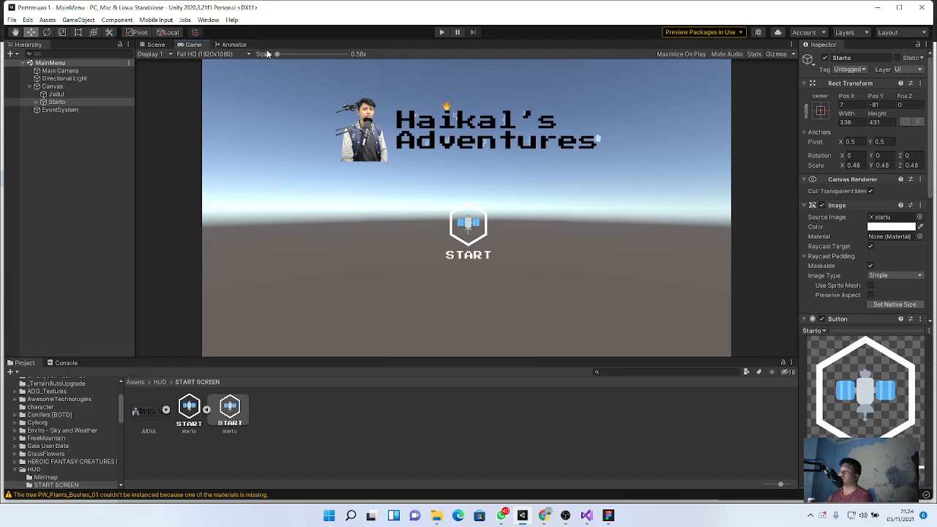
click(441, 32)
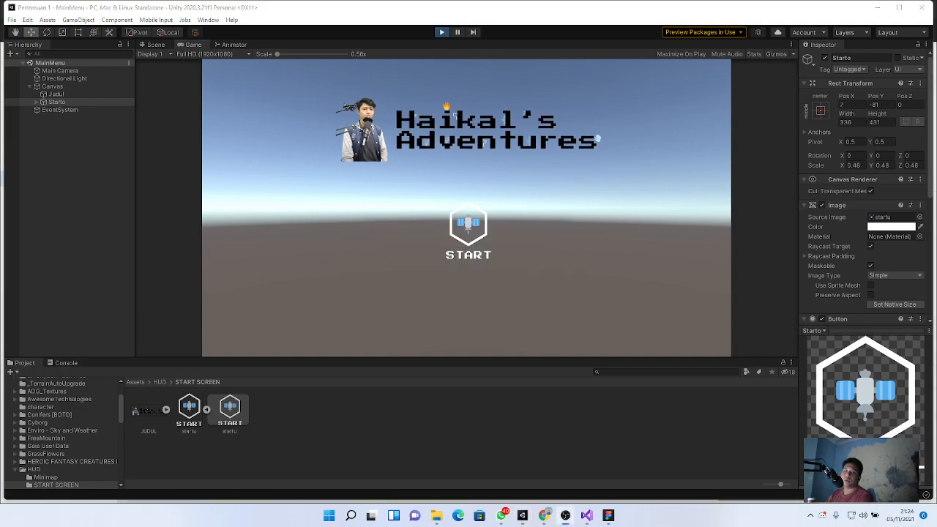
click(460, 243)
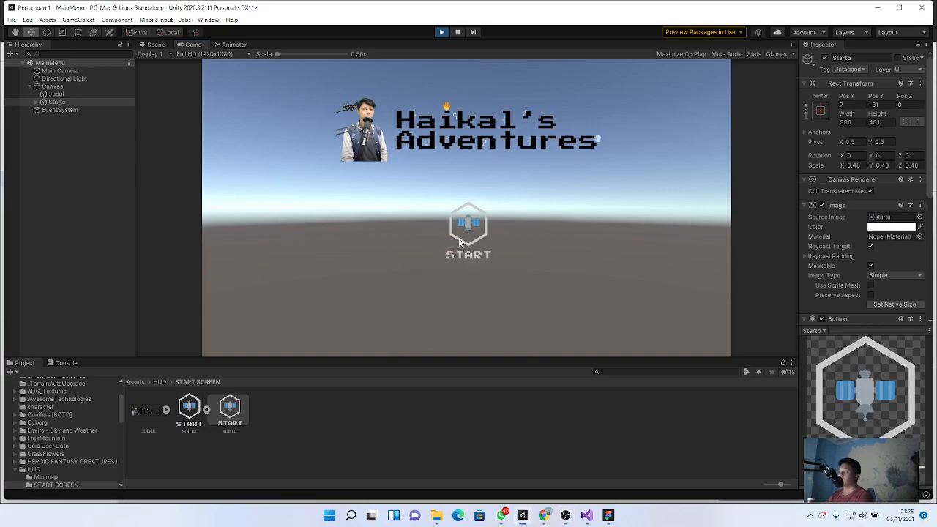
click(473, 228)
click(473, 228)
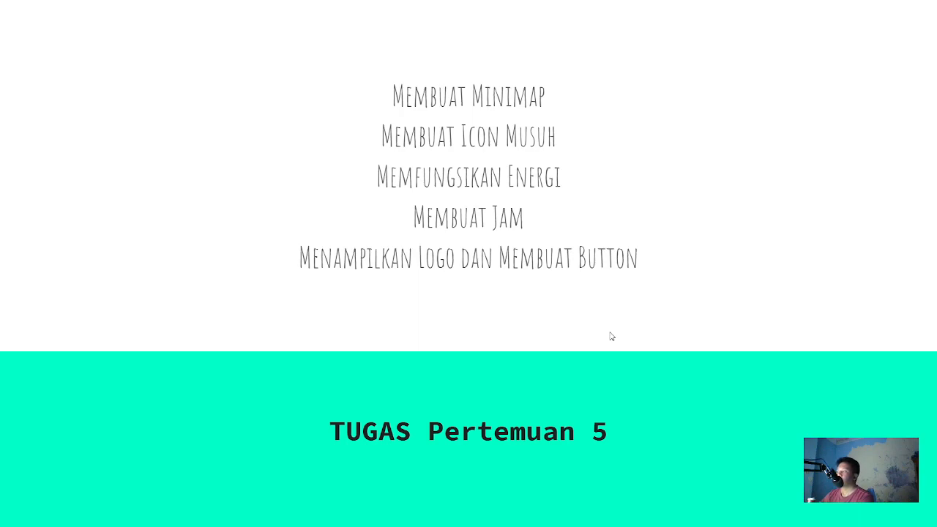
click(62, 507)
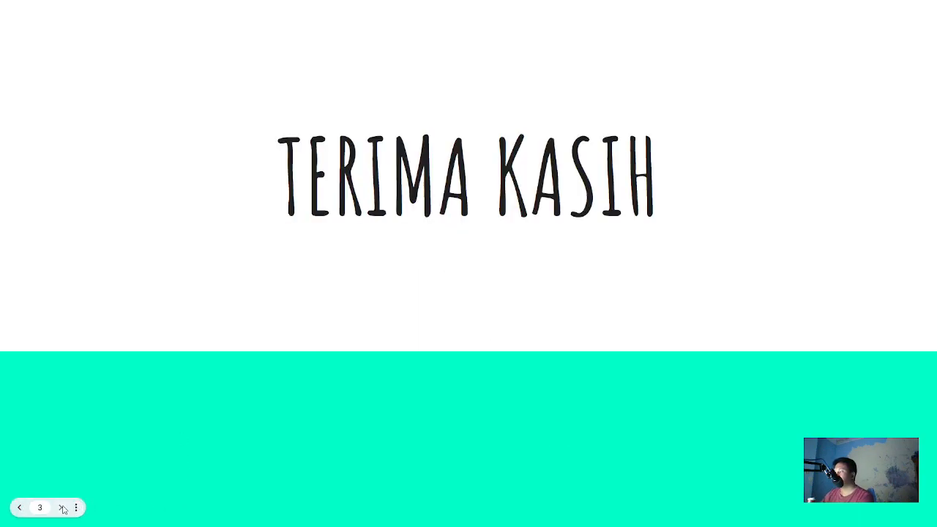